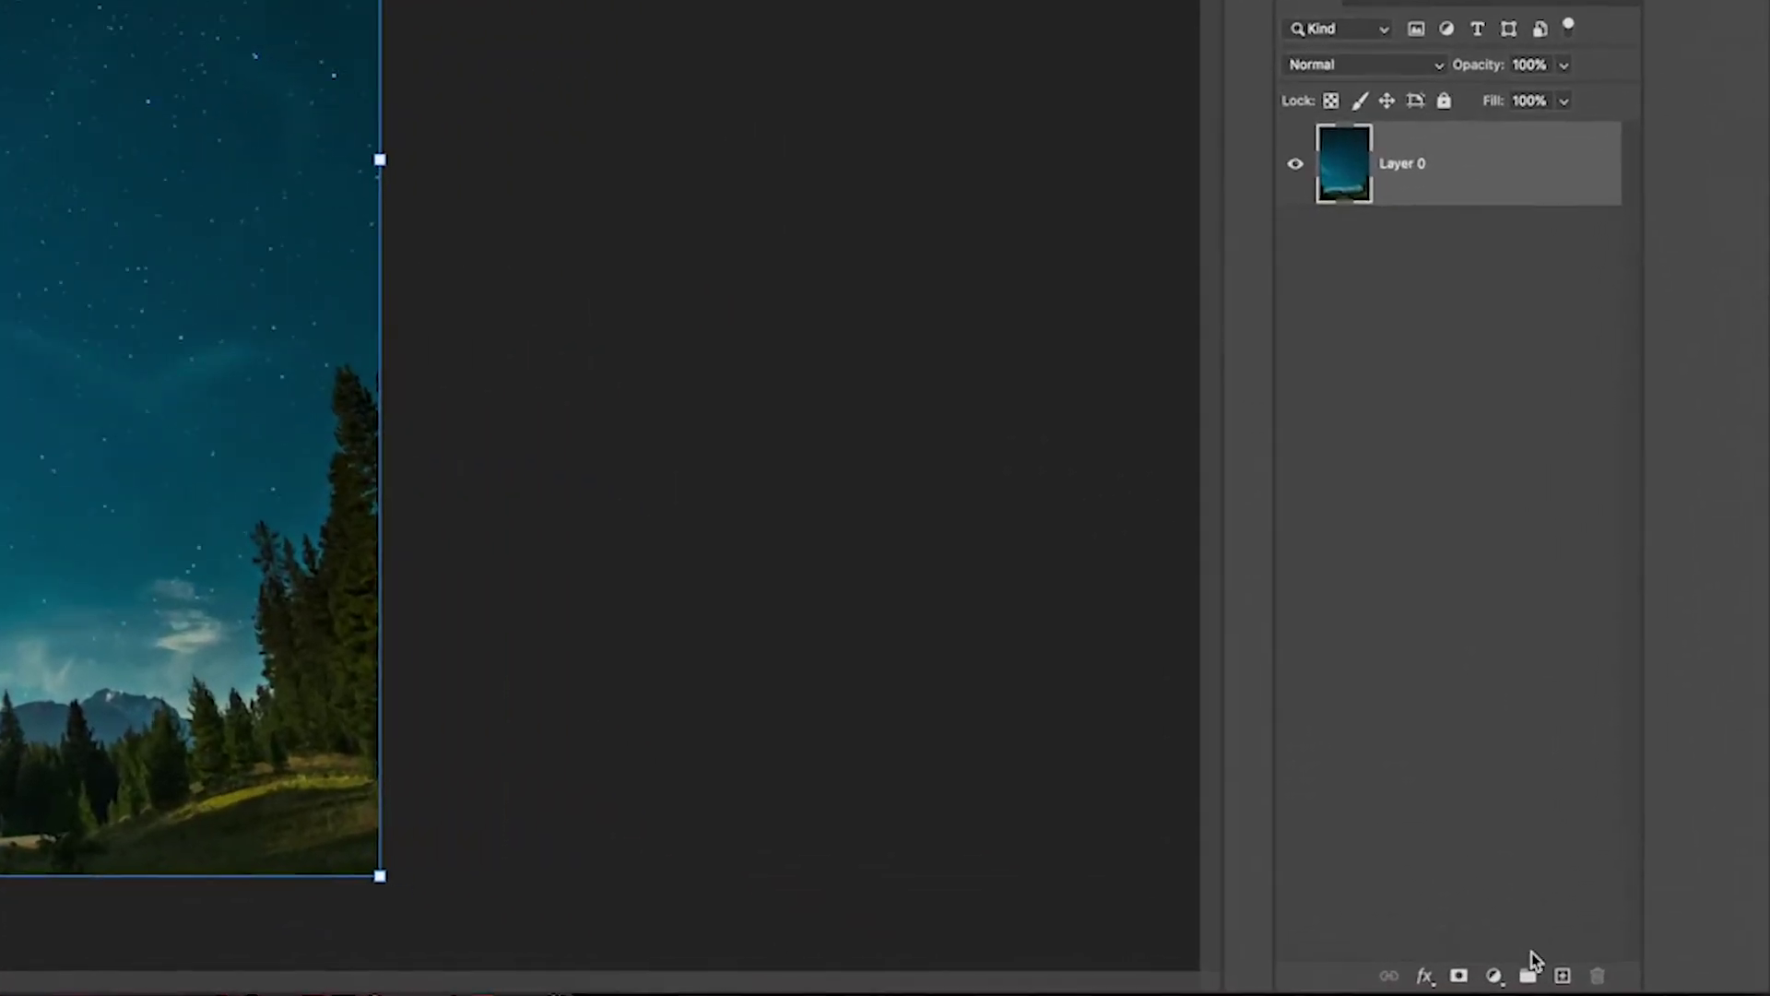
Add a Hue/Saturation 1 adjustment layer directly above Layer 0 of the night-sky photo.
left_click(1621, 966)
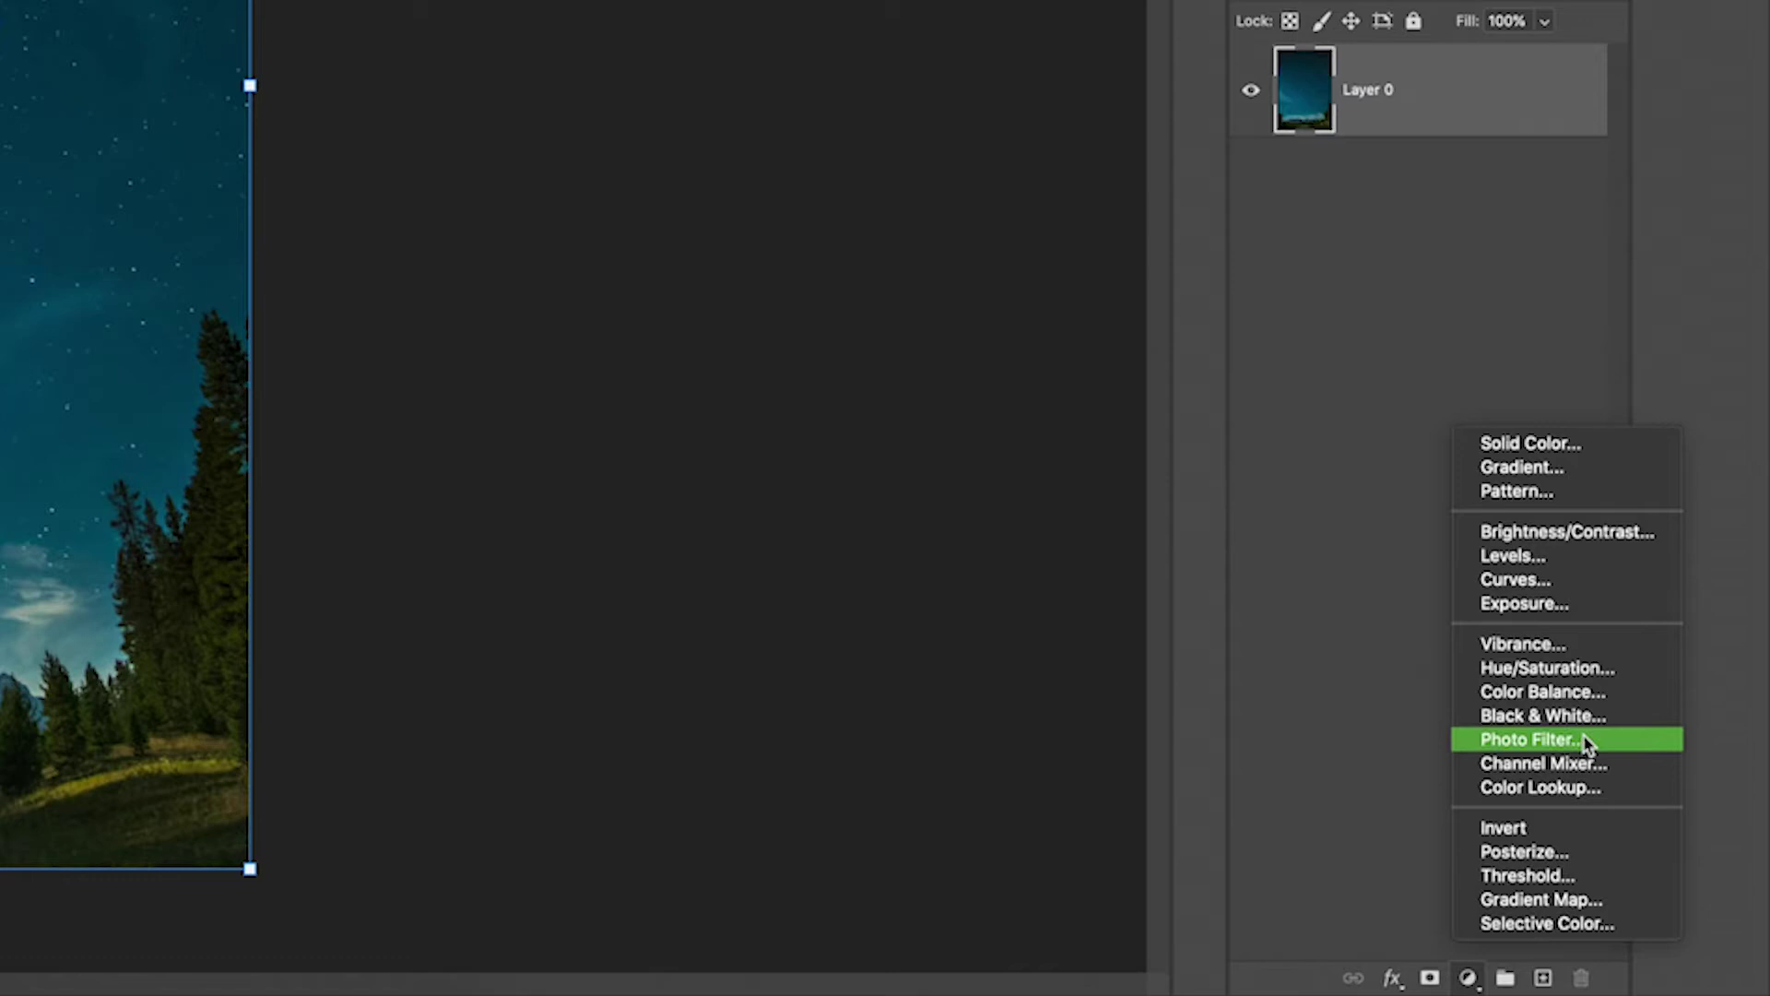
left_click(1581, 676)
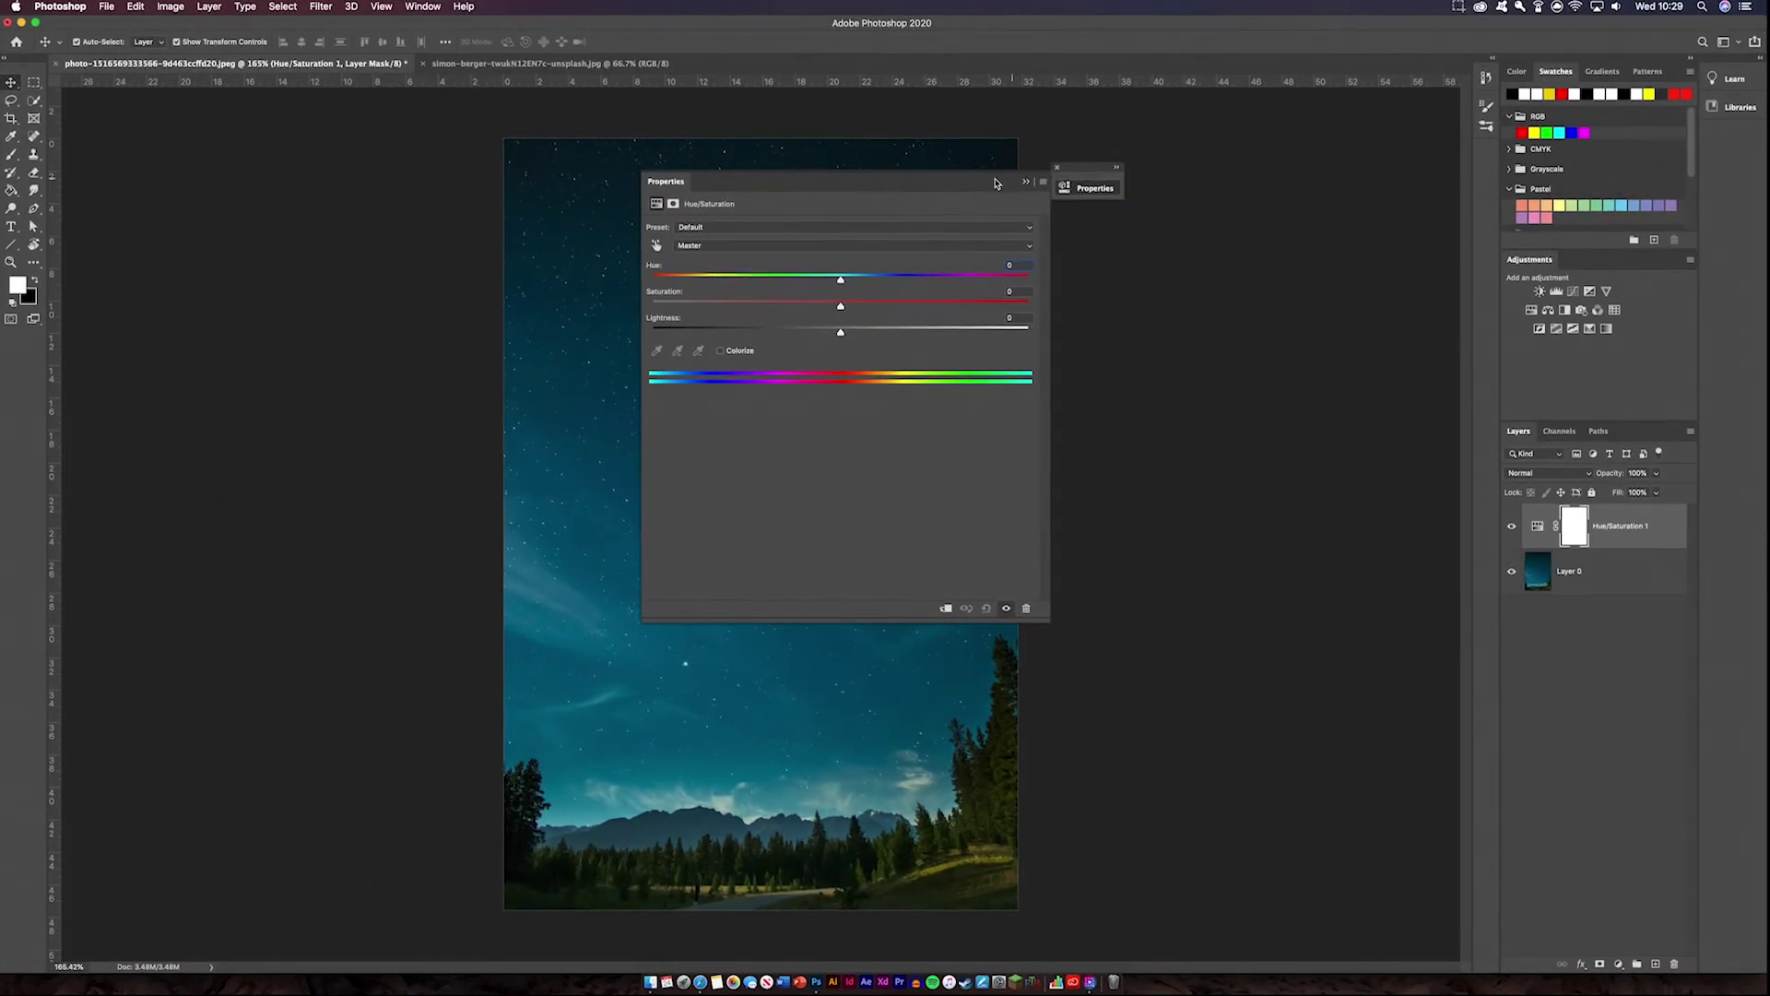
Expand the Hue/Saturation properties and check the colour-range list, leaving it on Master.
left_click(1117, 167)
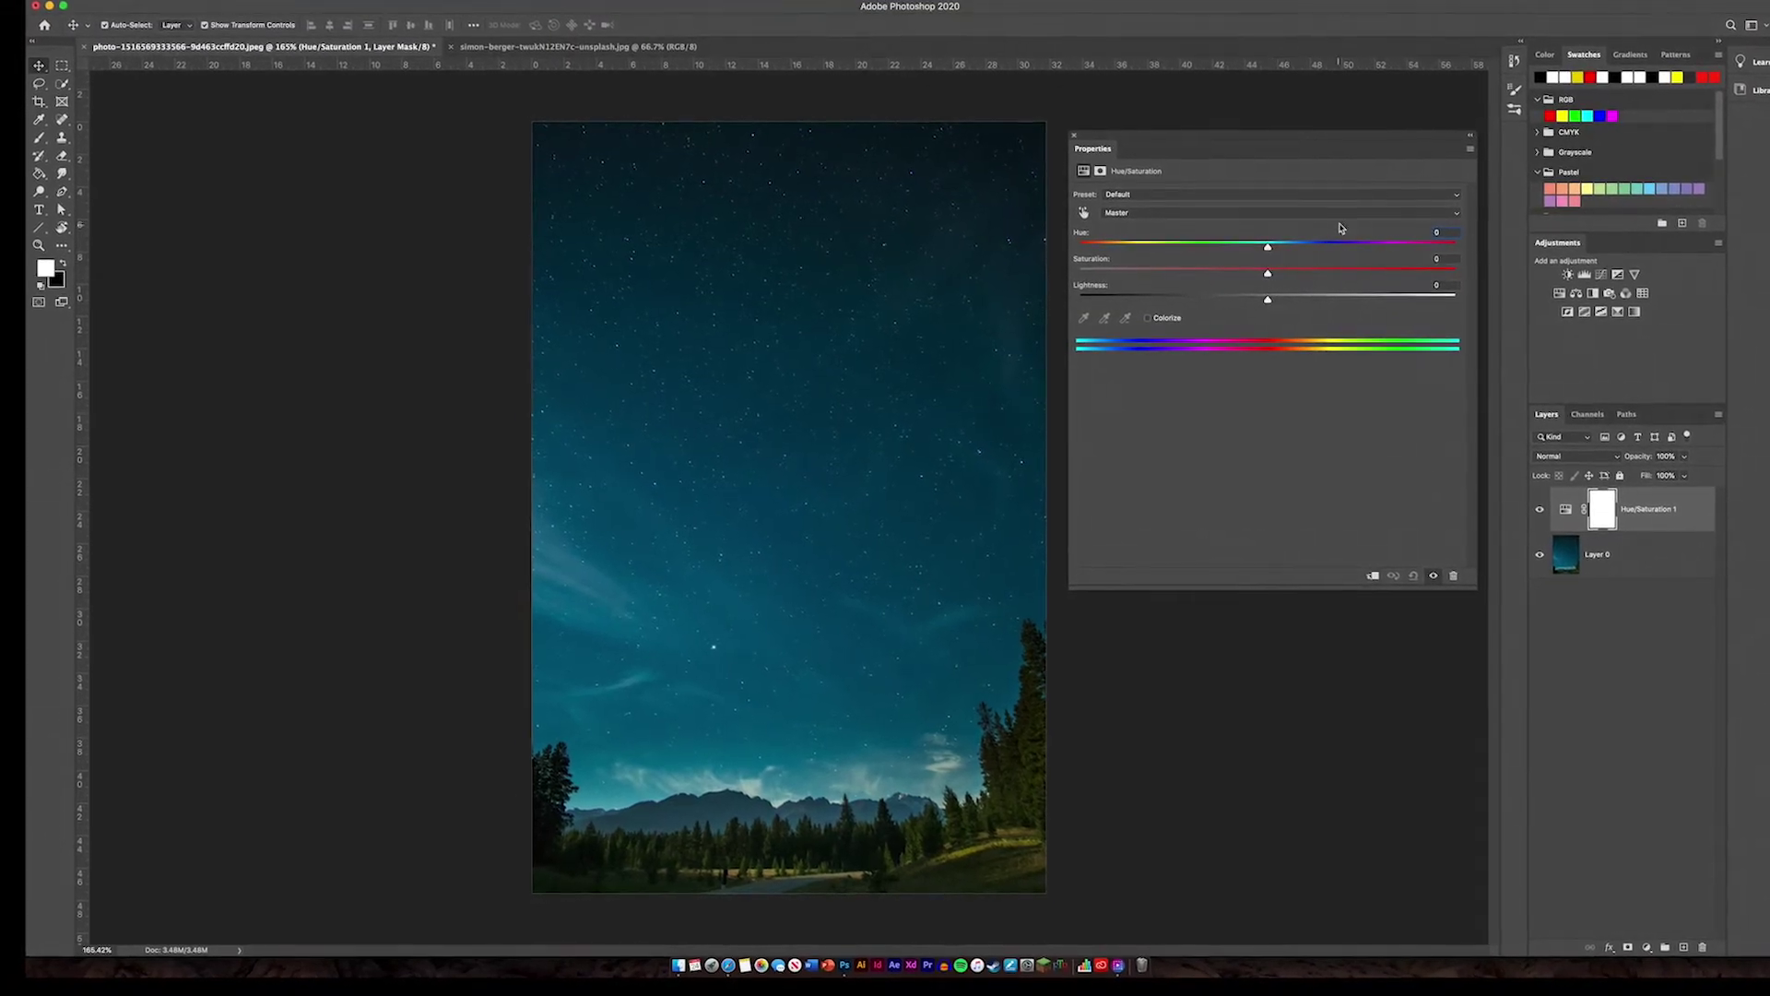
left_click(1417, 212)
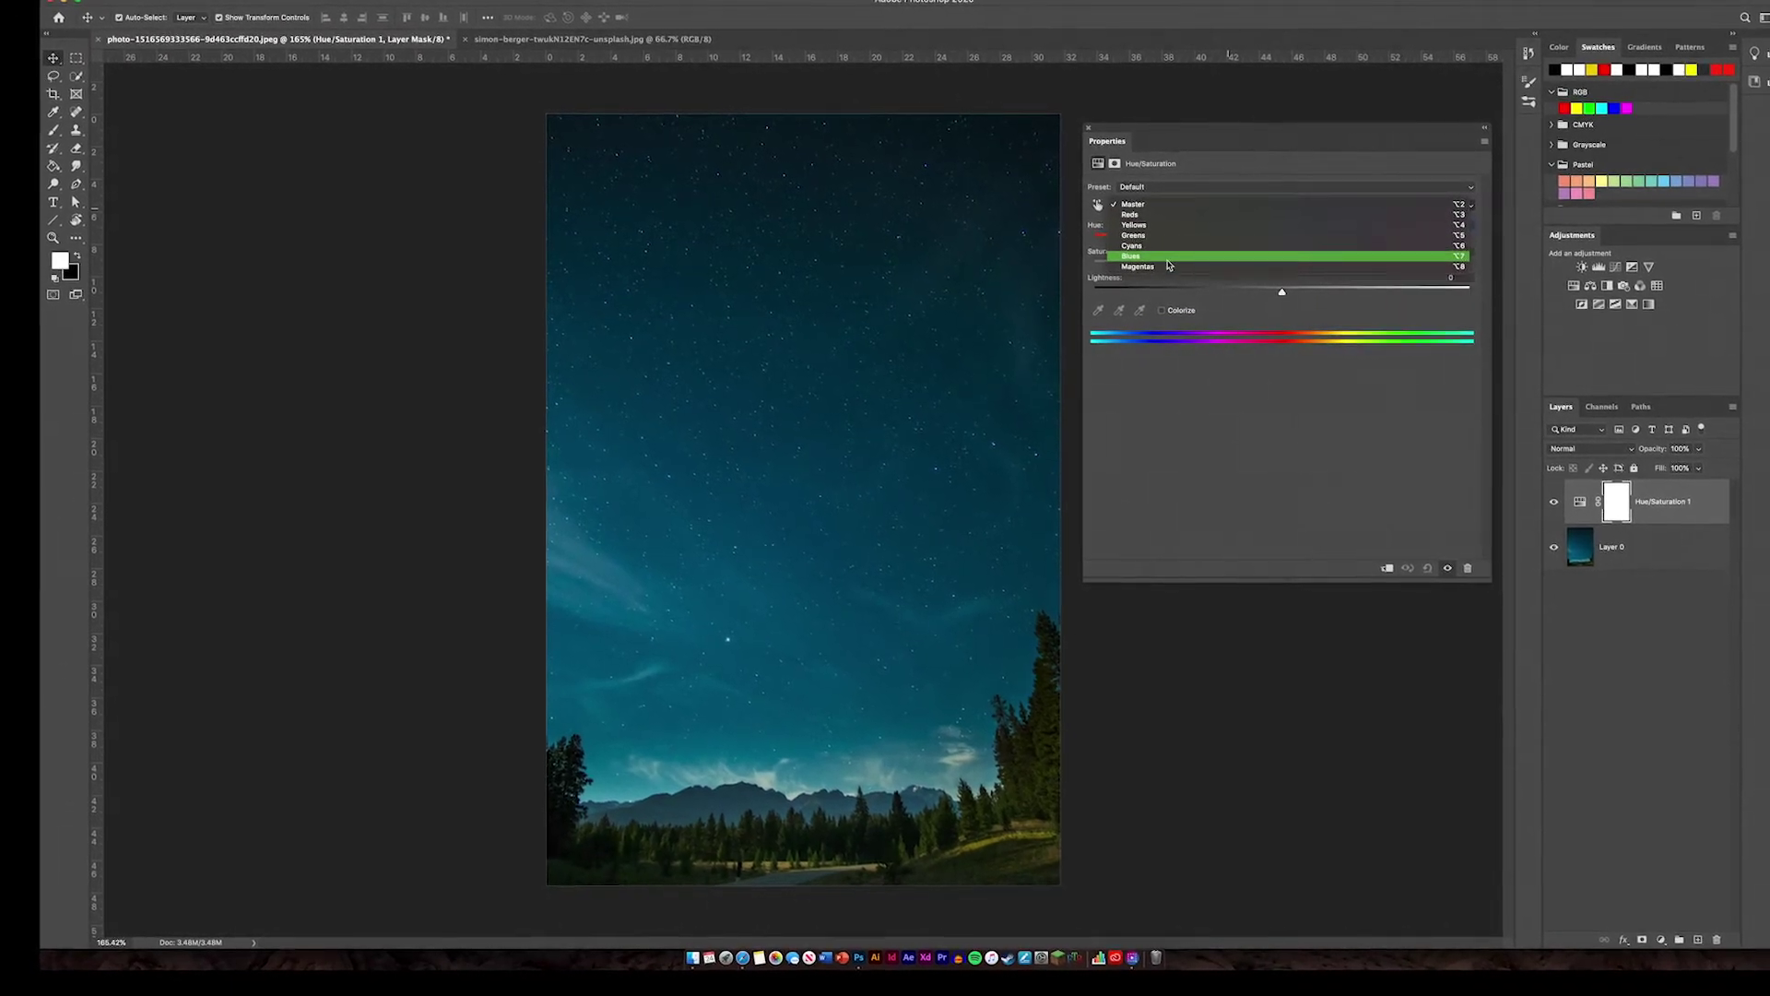
left_click(1220, 179)
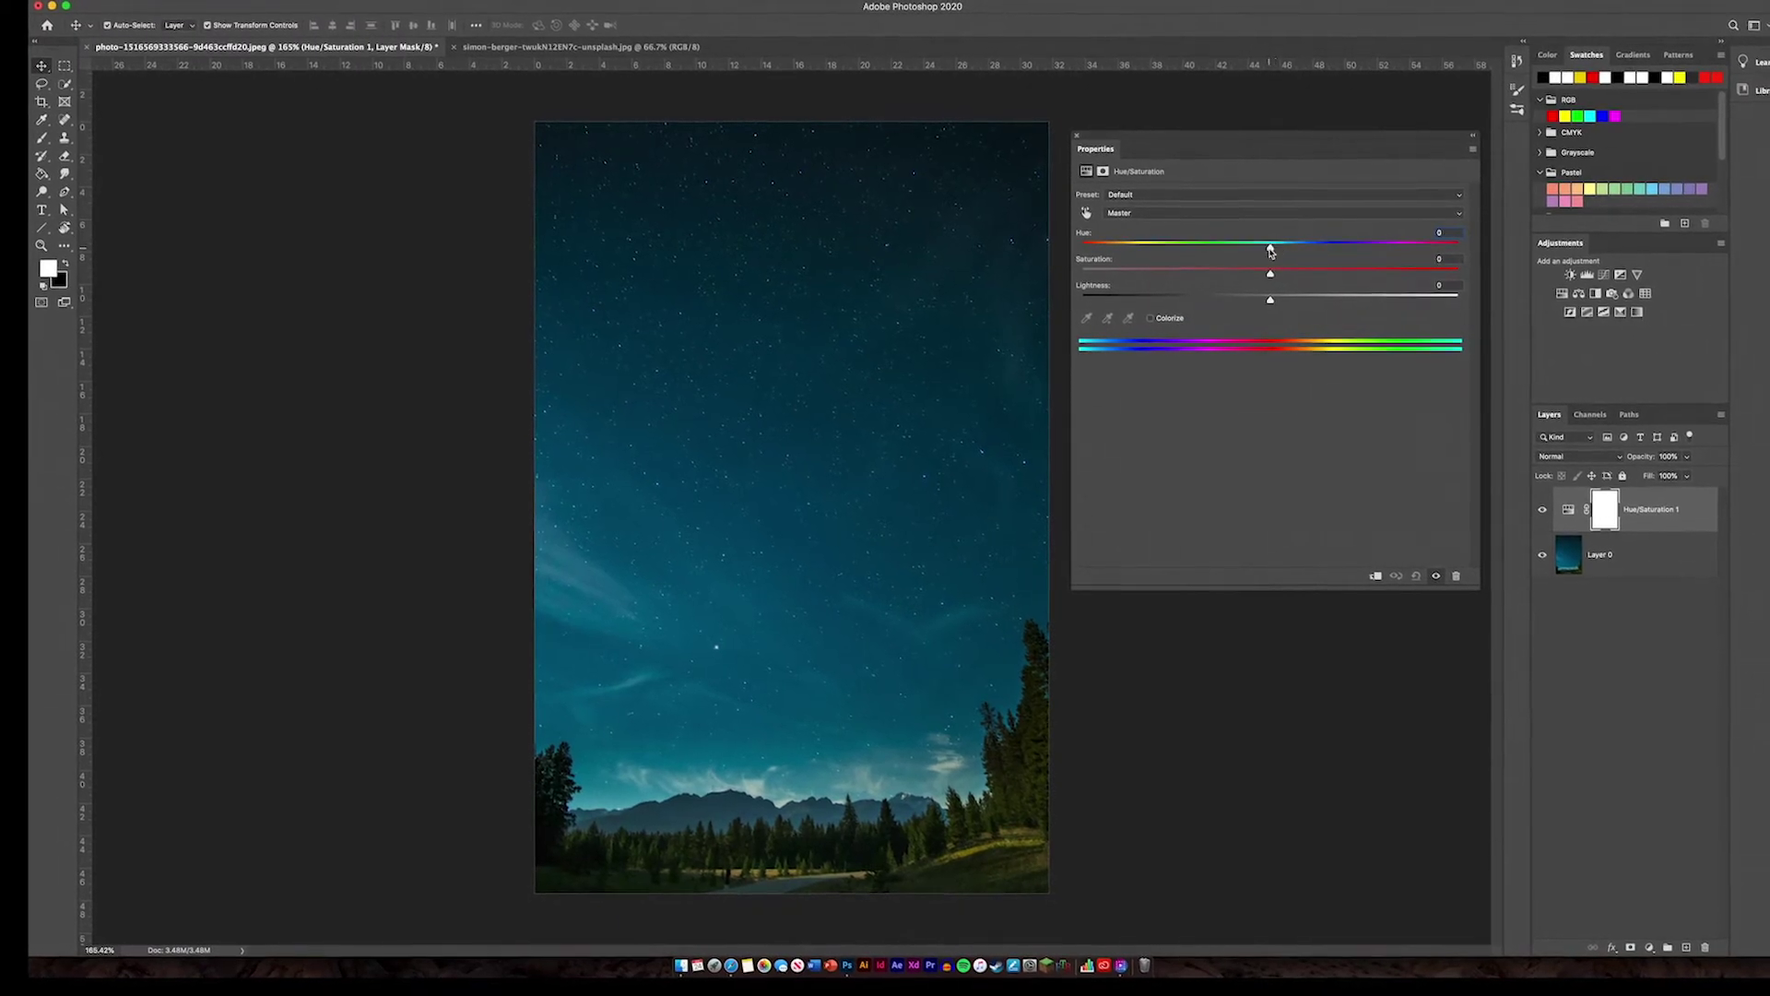
Shift the Master hue to +163, turning the blue night sky deep red.
left_click_drag(1274, 248, 1413, 248)
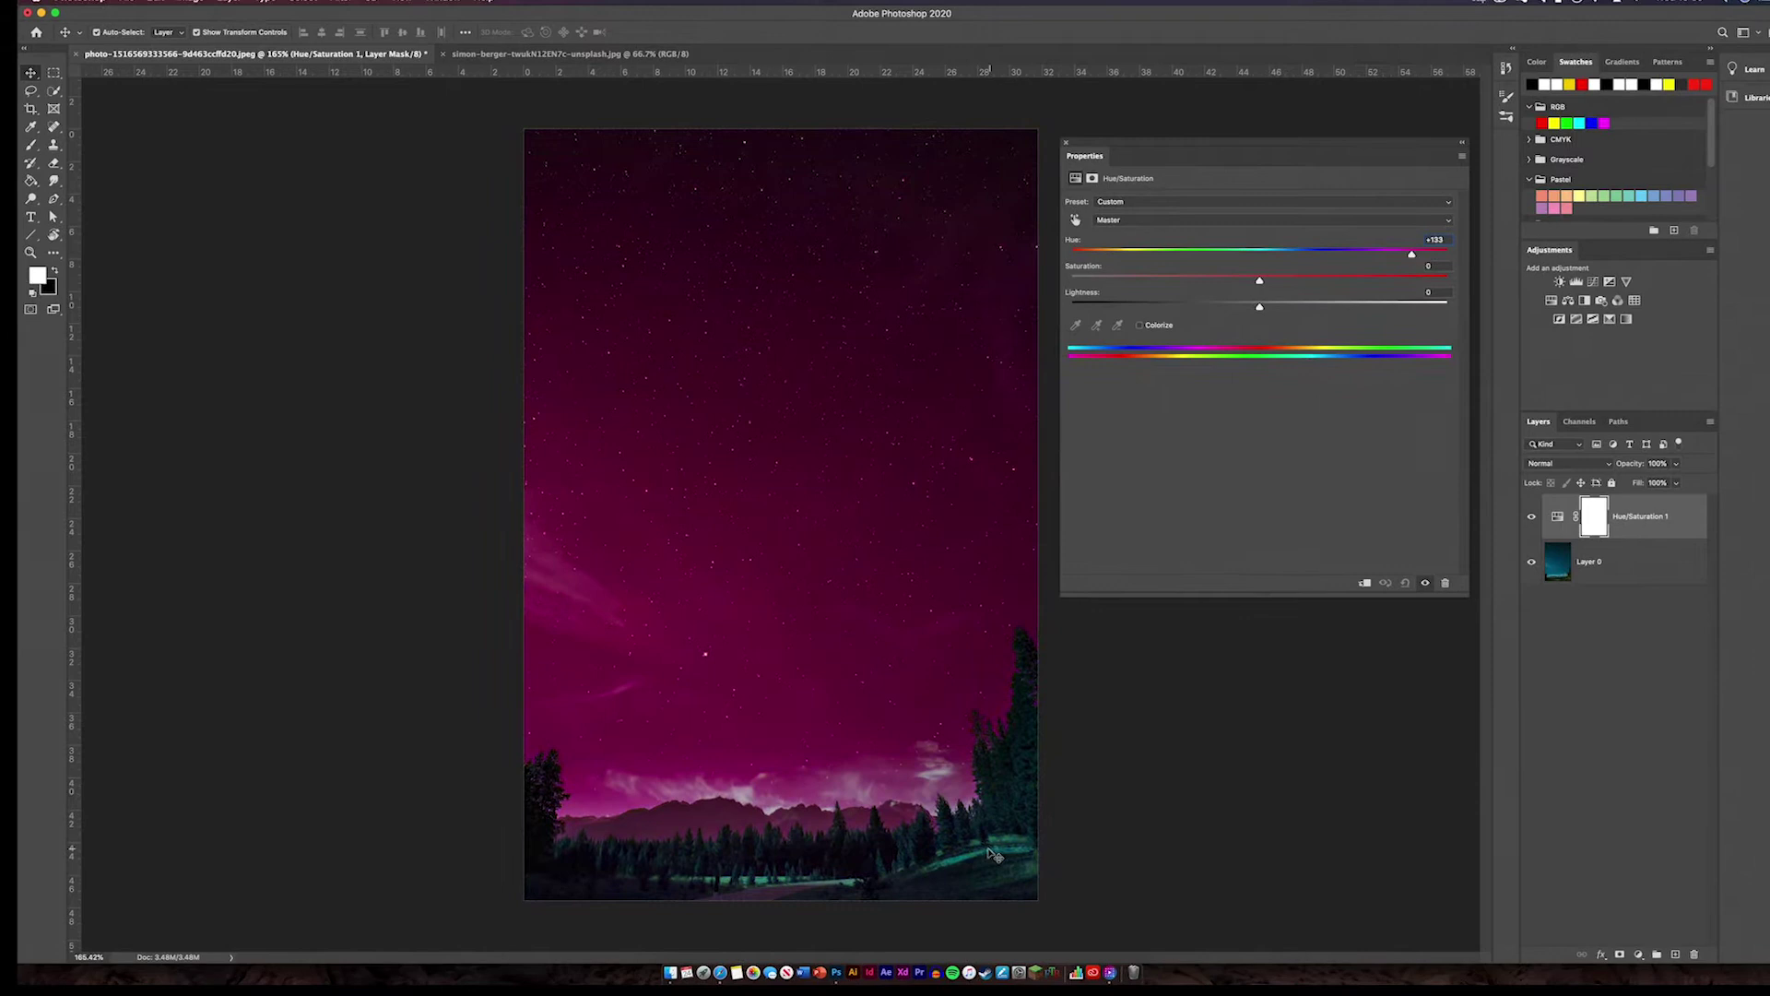
left_click(1578, 561)
left_click_drag(961, 856, 968, 878)
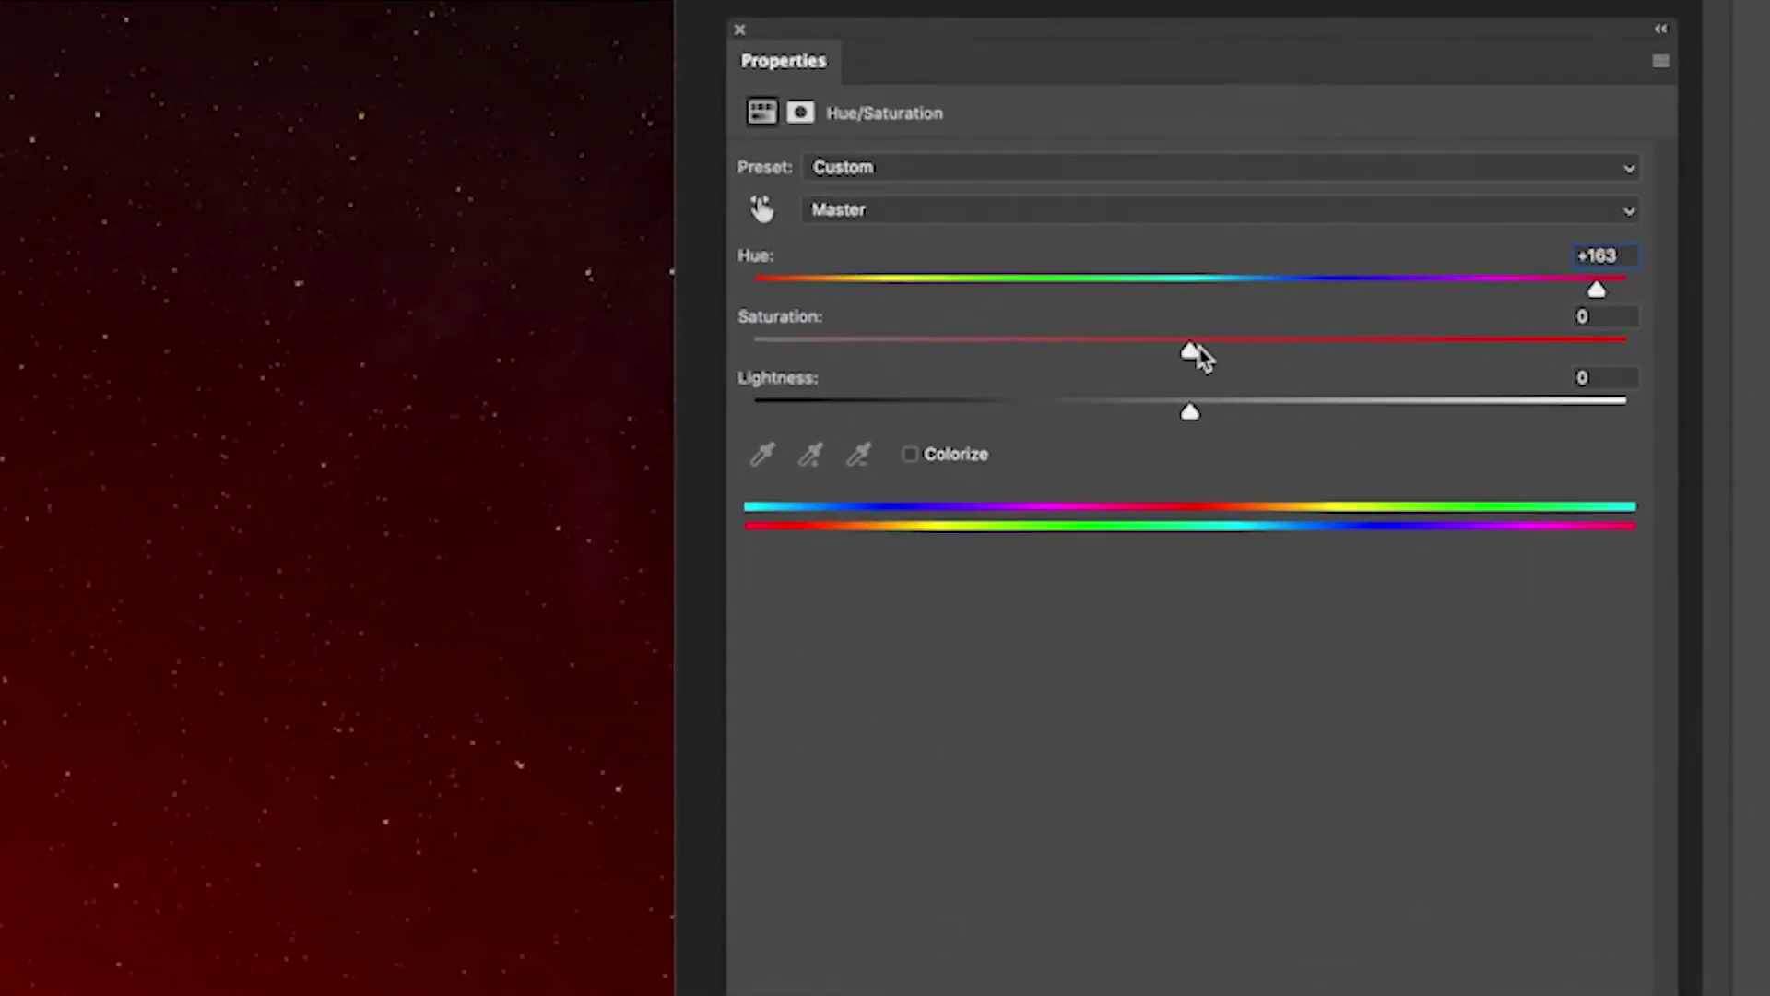
Try several Saturation values between +82 and -53, settling on +30 for a vivid red sky.
left_click_drag(1245, 292, 1367, 295)
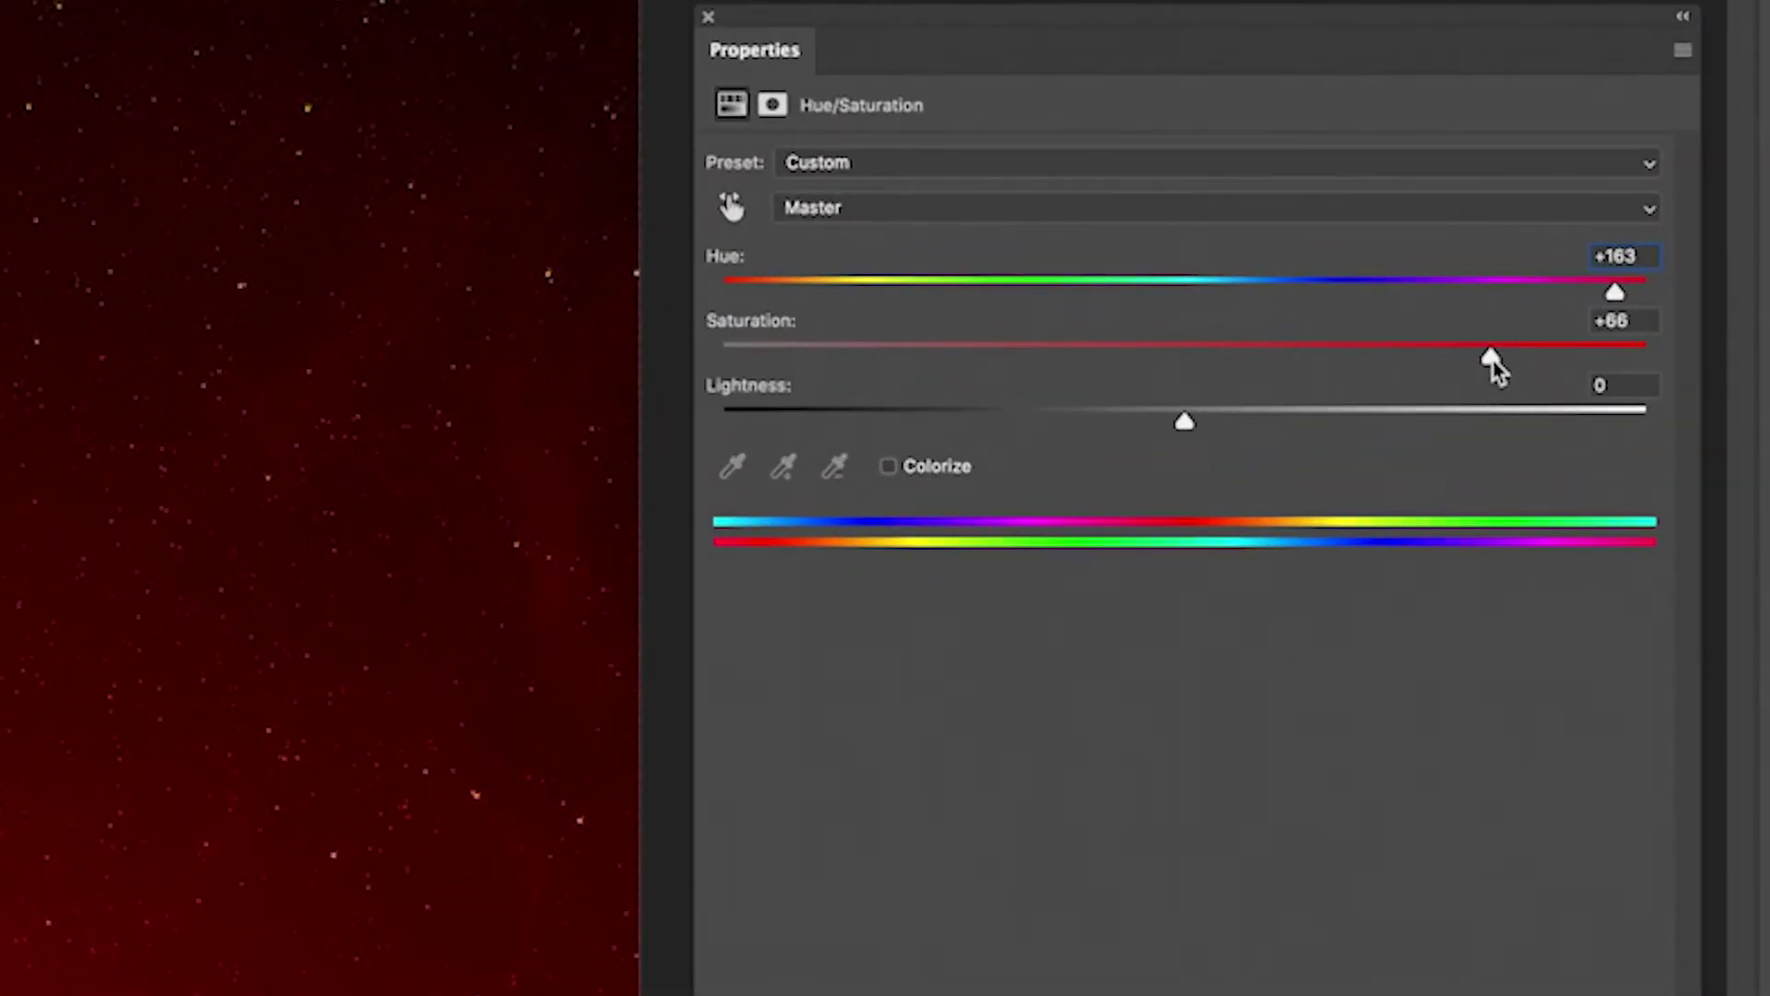
left_click_drag(1492, 360, 1565, 362)
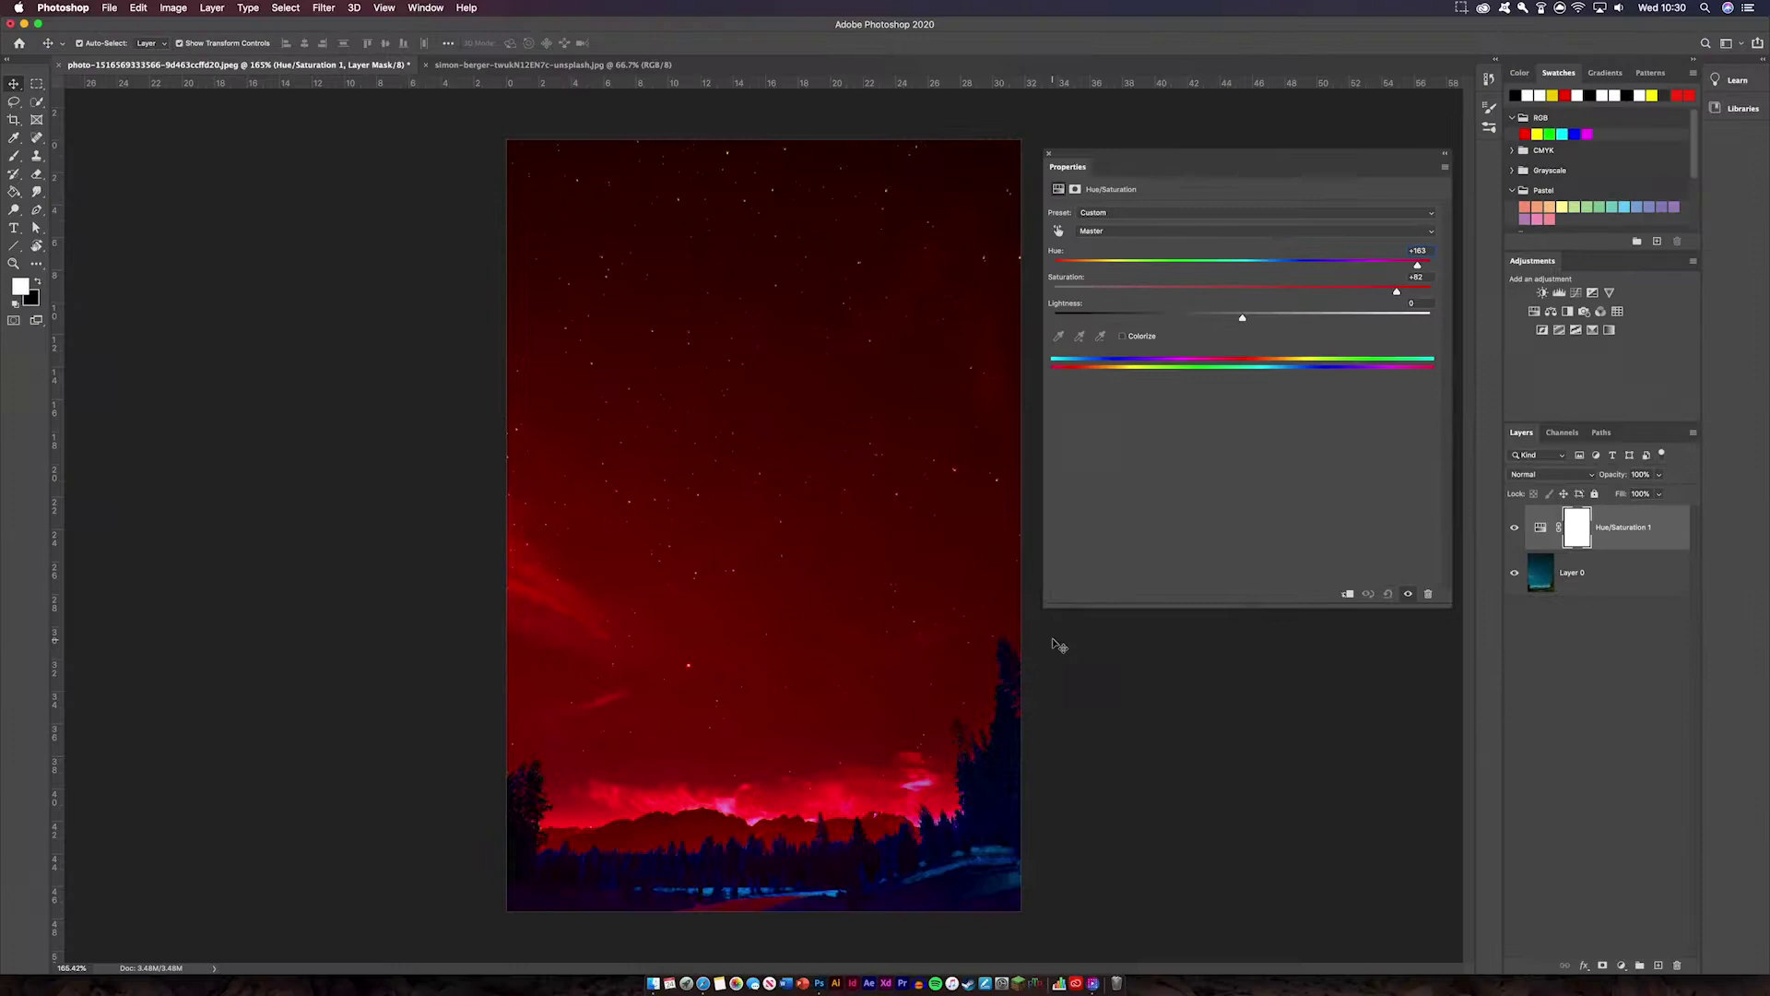
left_click_drag(1396, 295, 1142, 295)
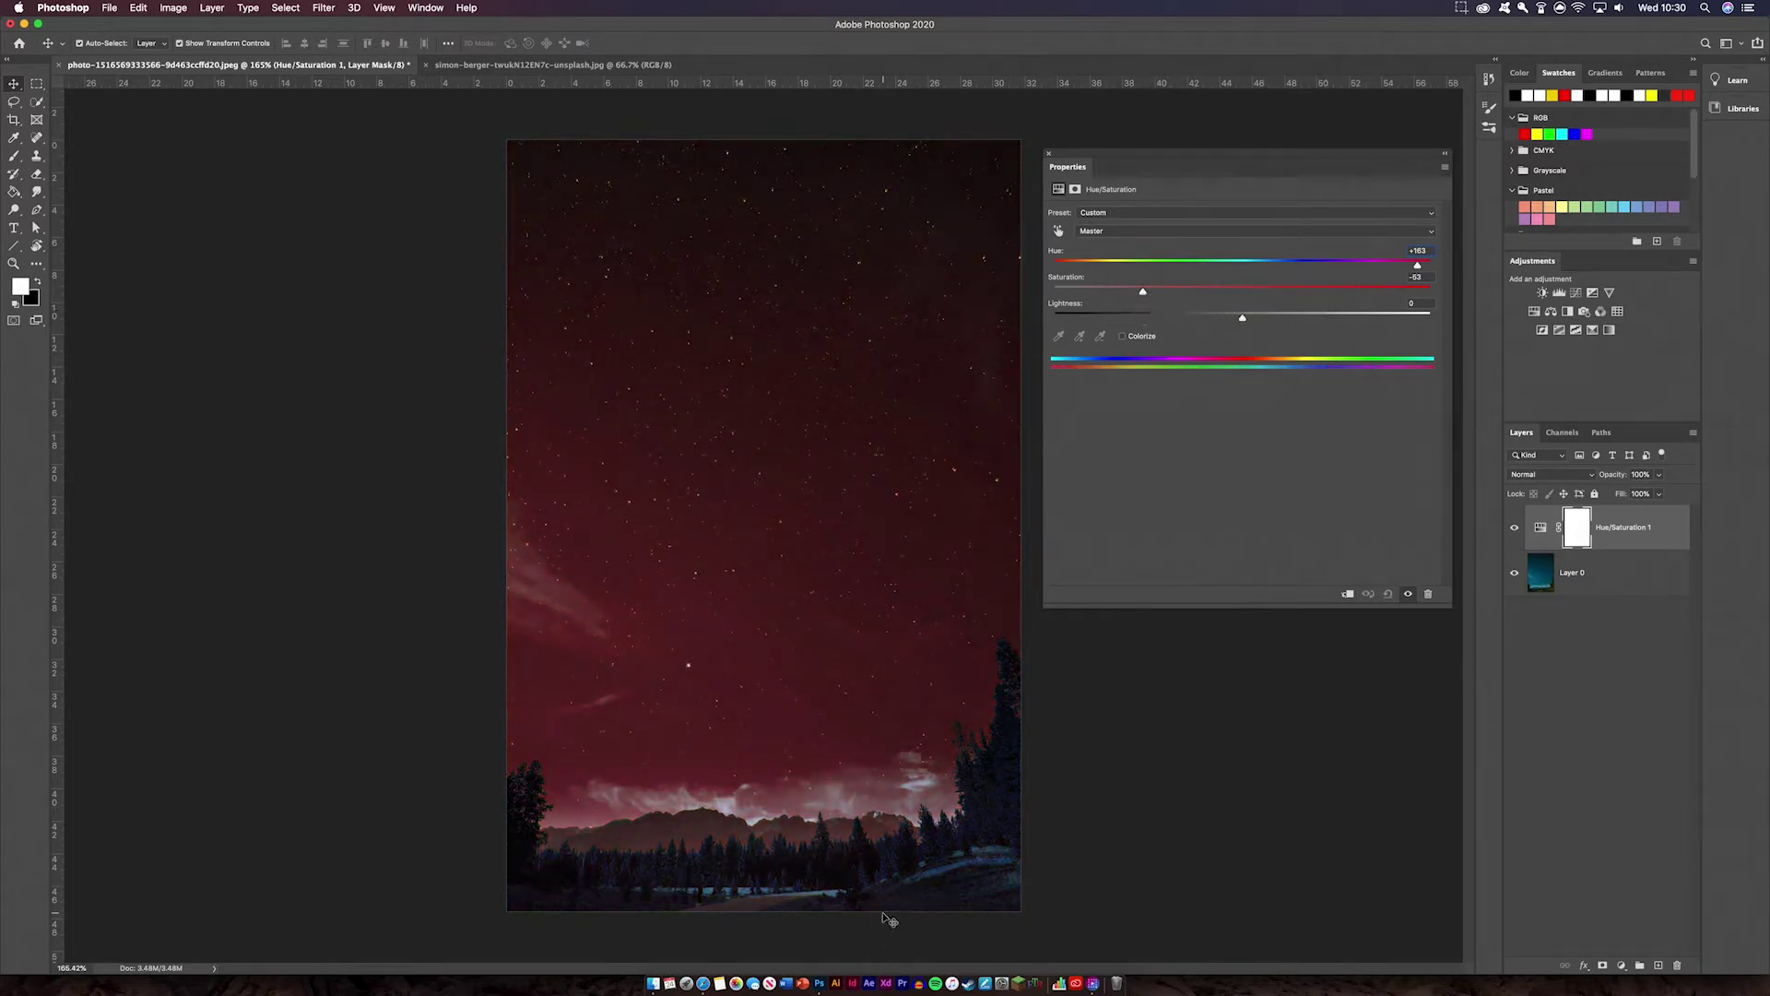
left_click_drag(1144, 294, 1299, 292)
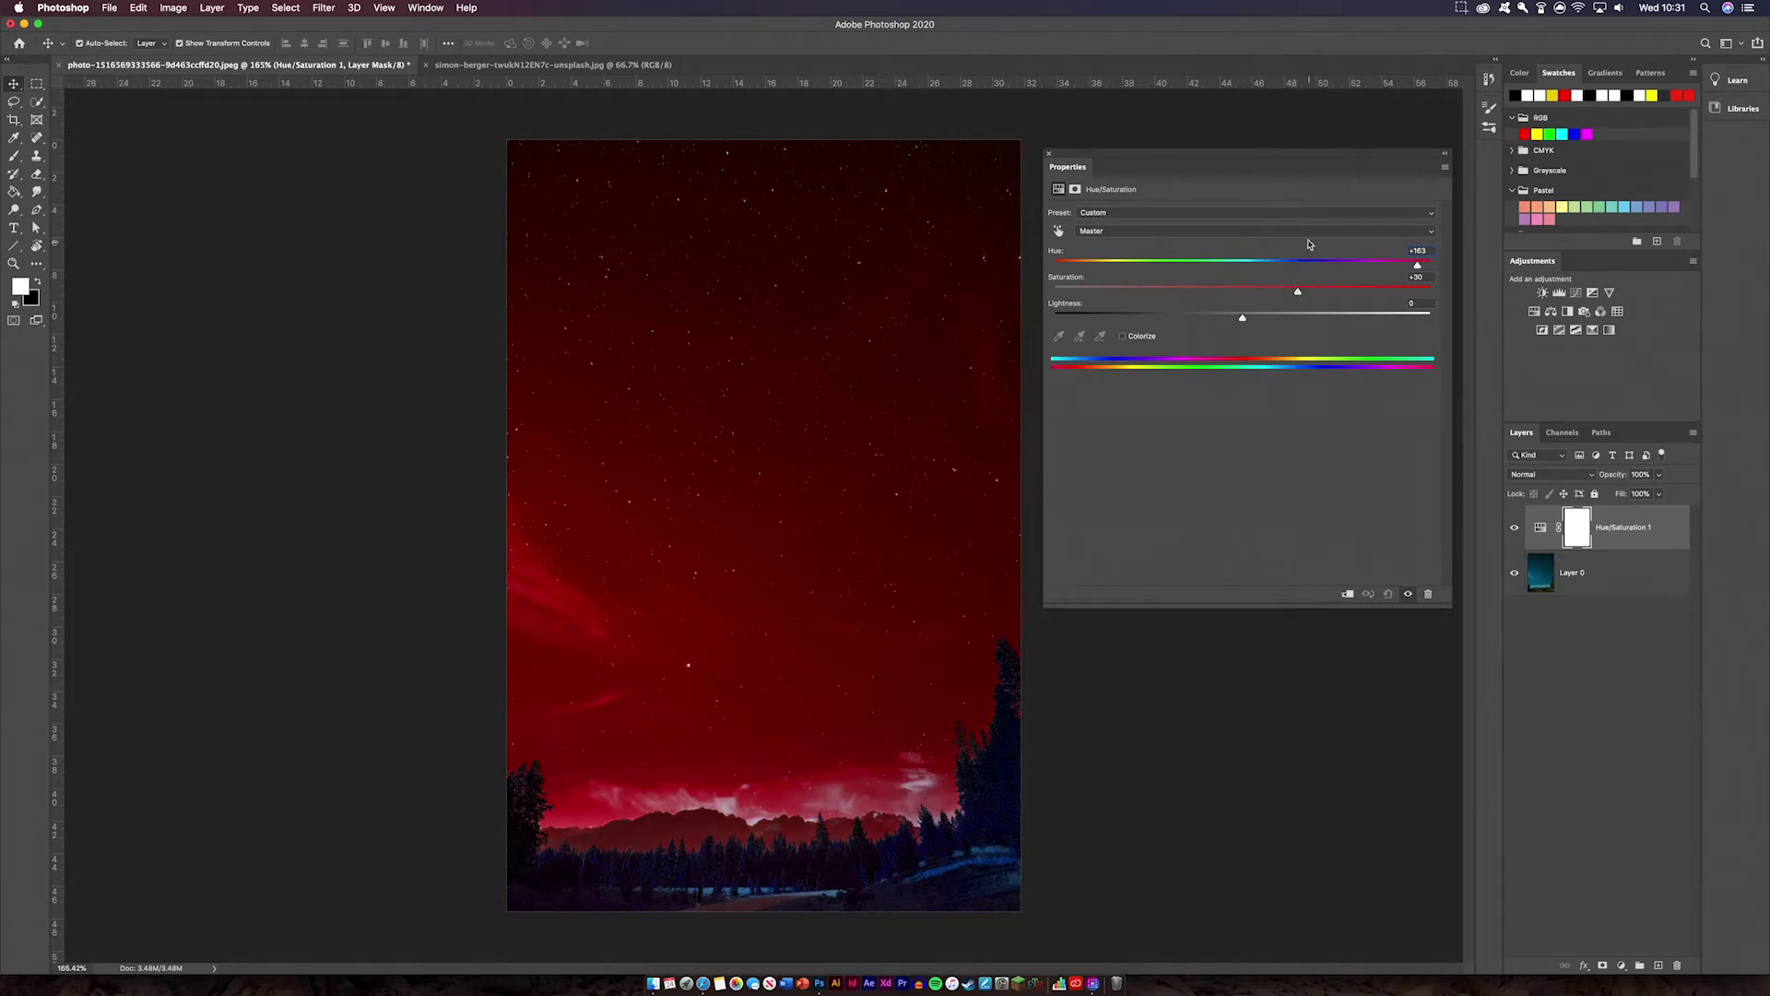
Try Lightness at +8 and -19, then leave it at +6.
left_click_drag(1243, 317, 1282, 320)
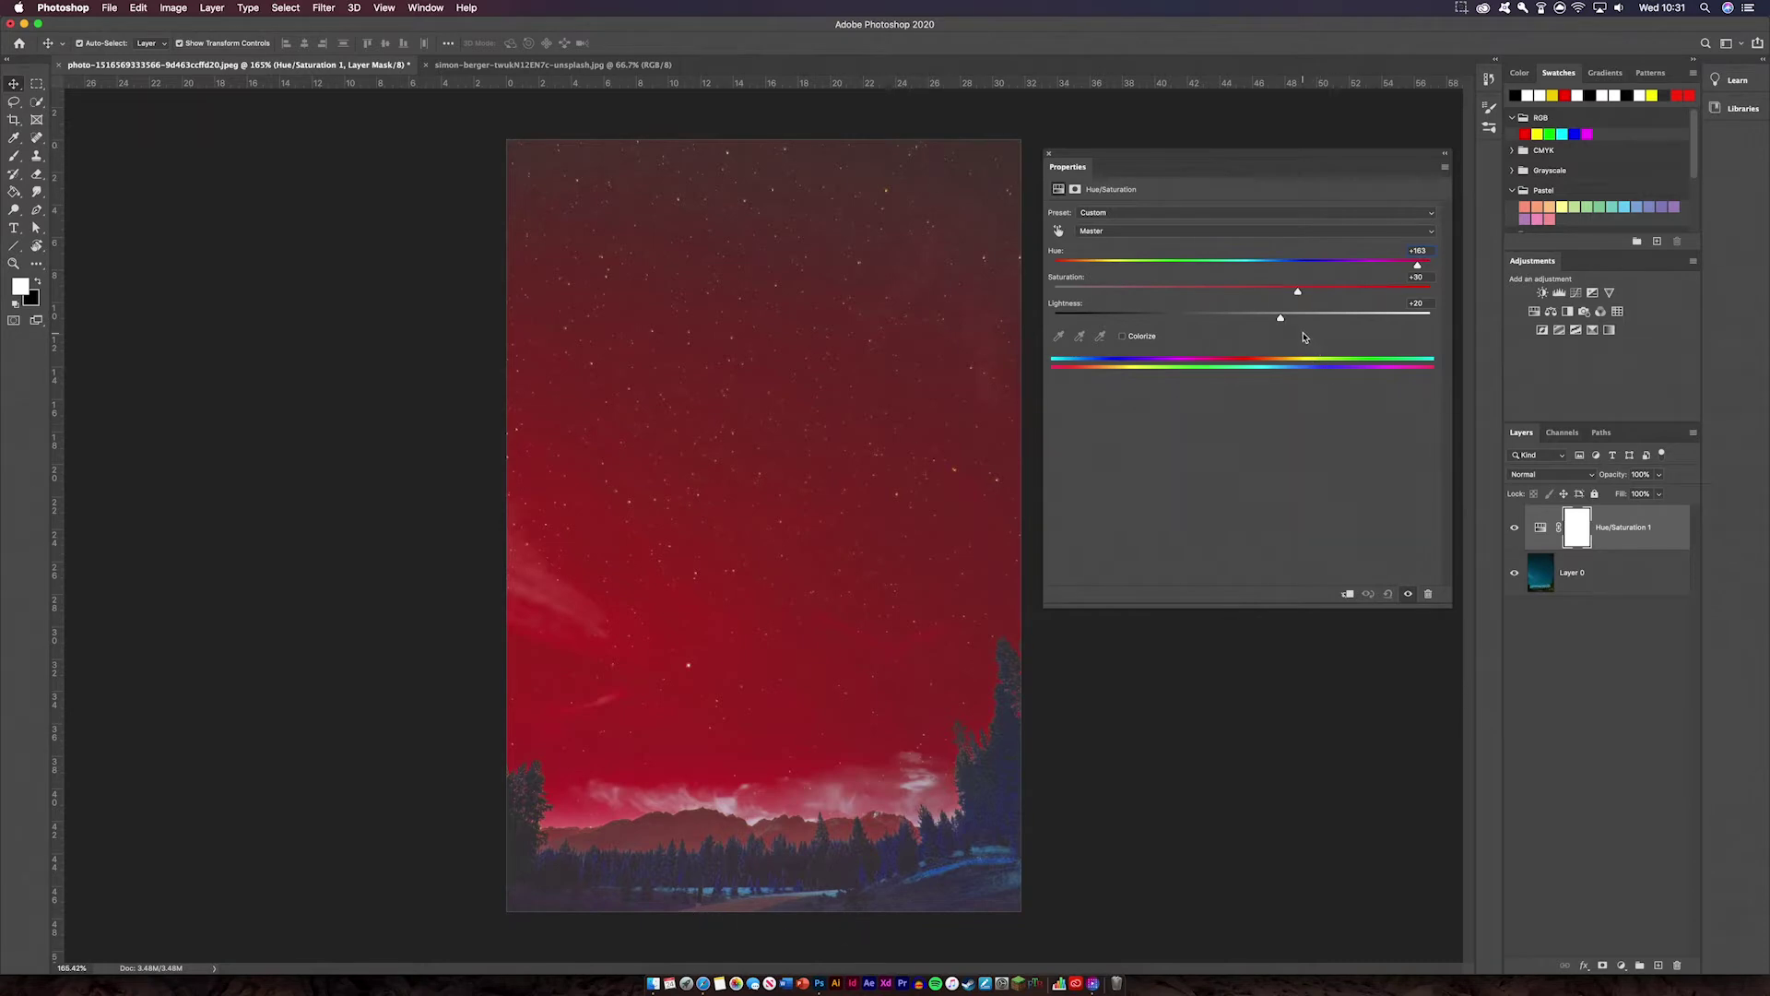
left_click_drag(1281, 319, 1206, 318)
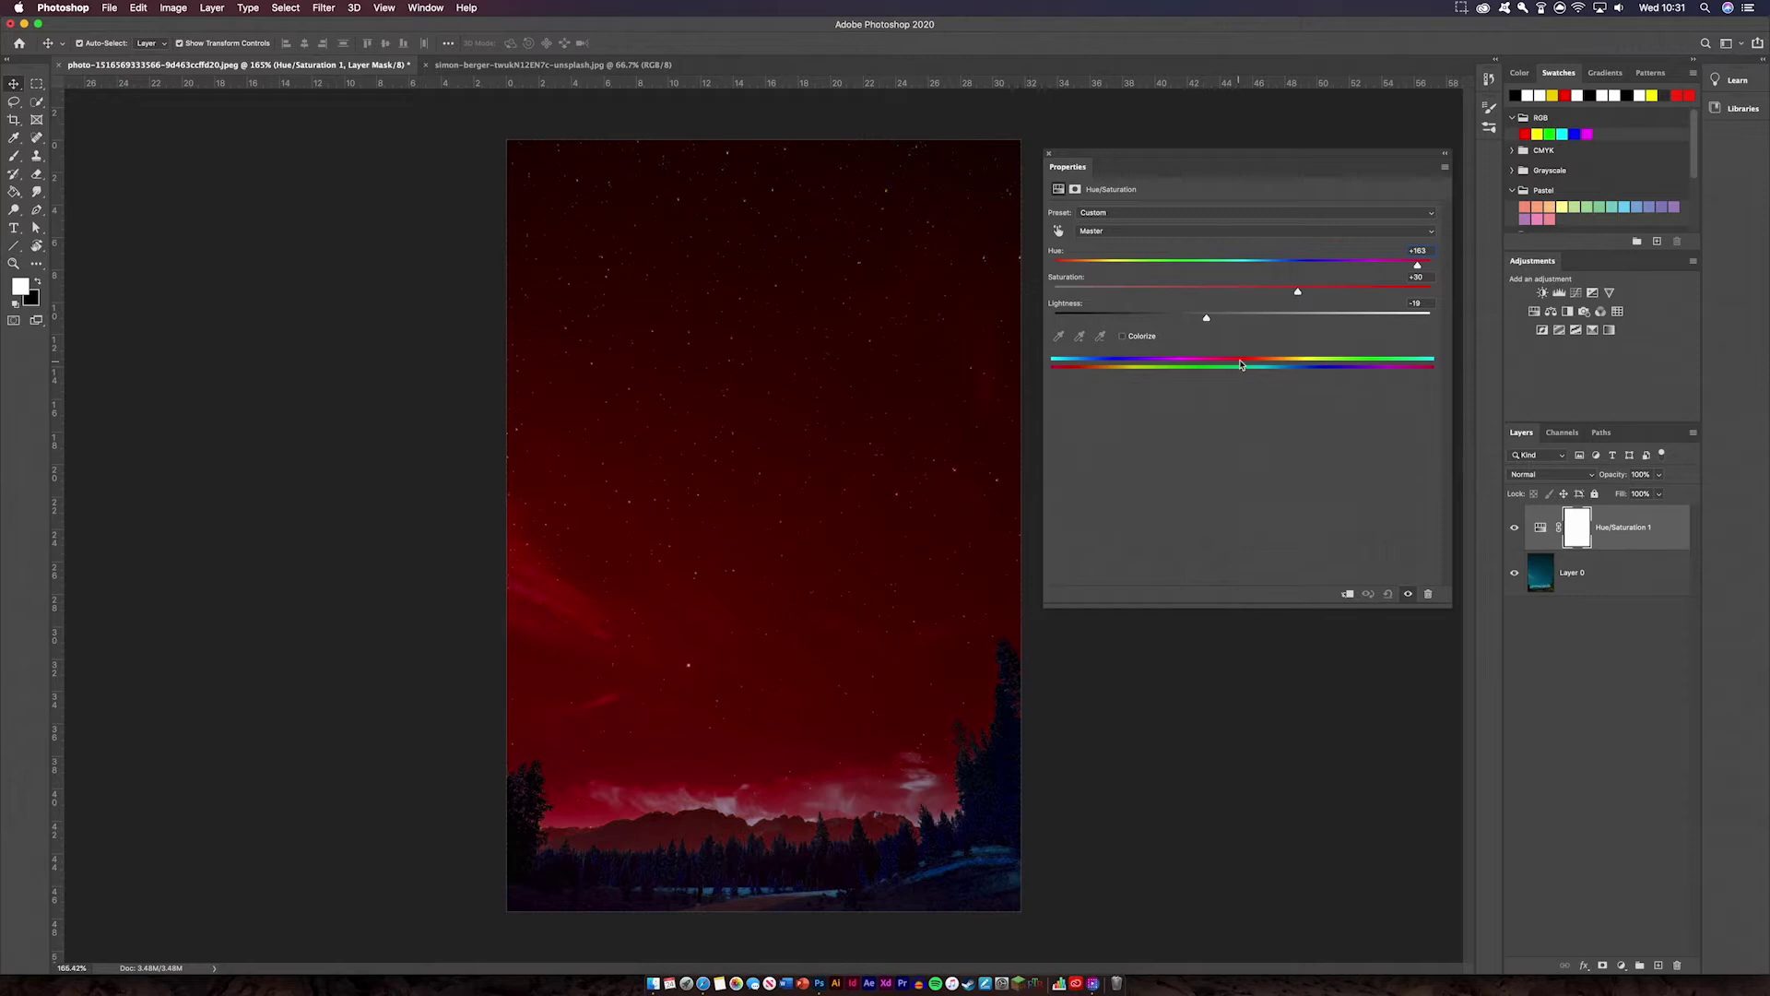
left_click_drag(1247, 318, 1254, 318)
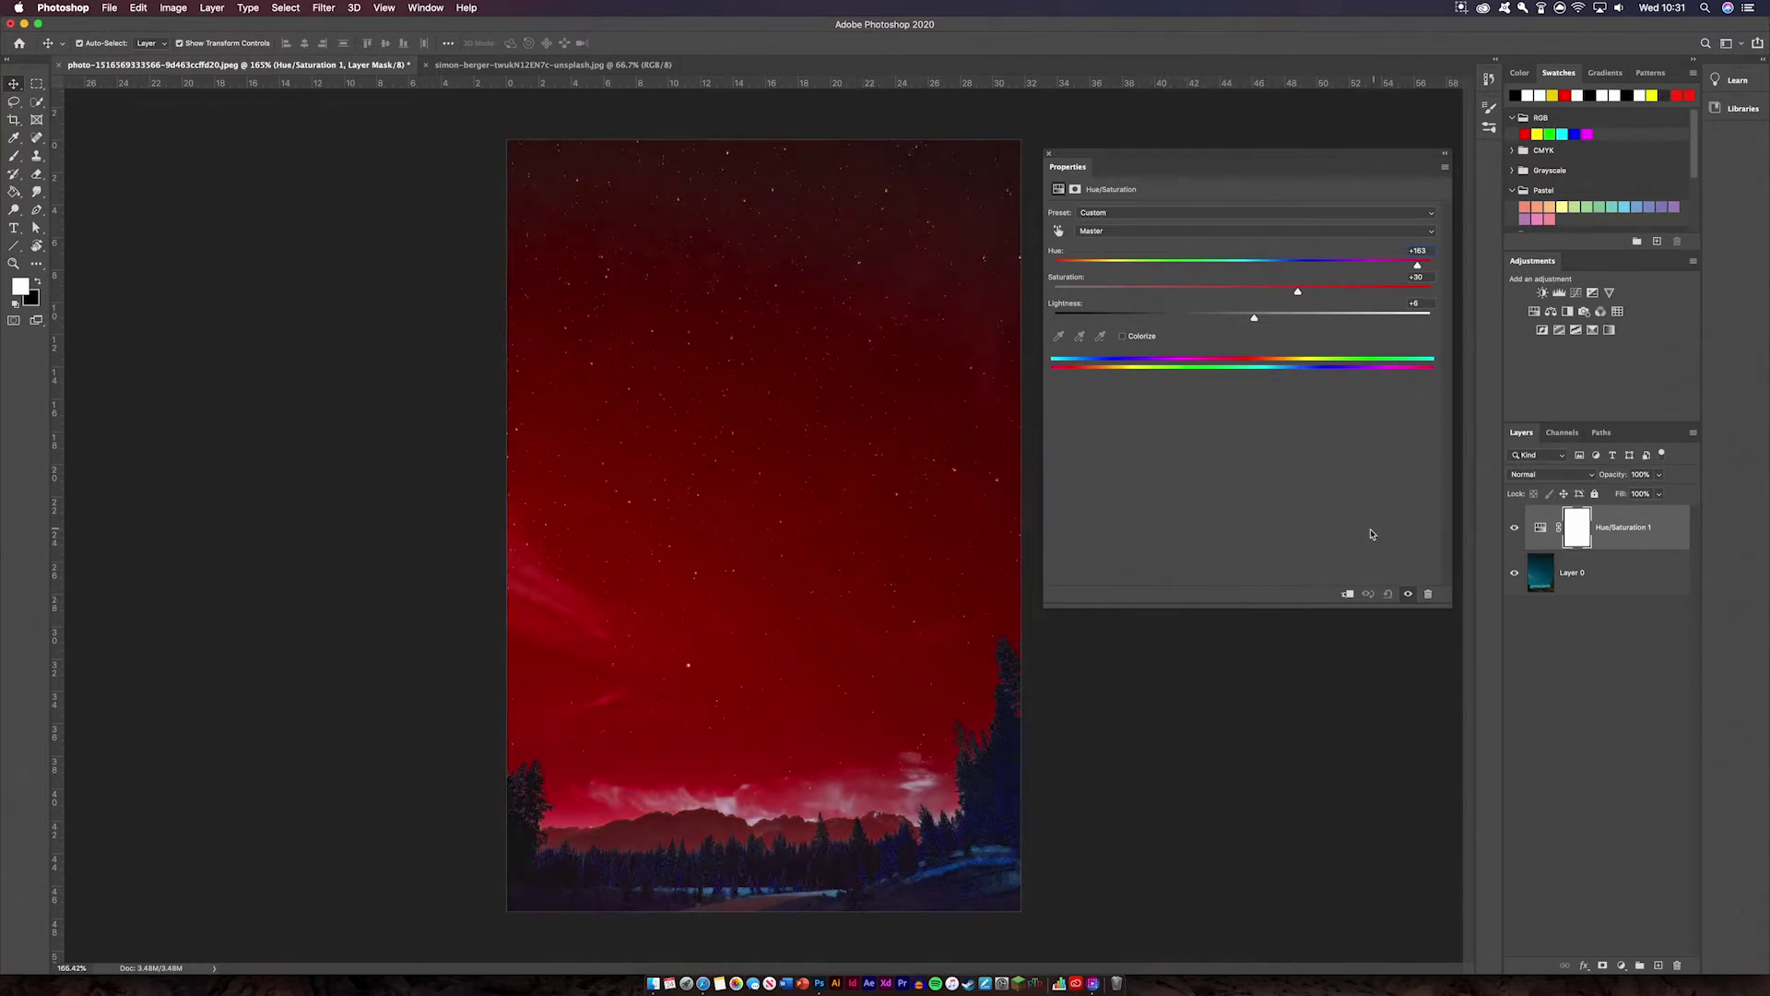
Reset the adjustment to defaults, then limit it to Blues and shift their hue to about +157.
left_click(1387, 594)
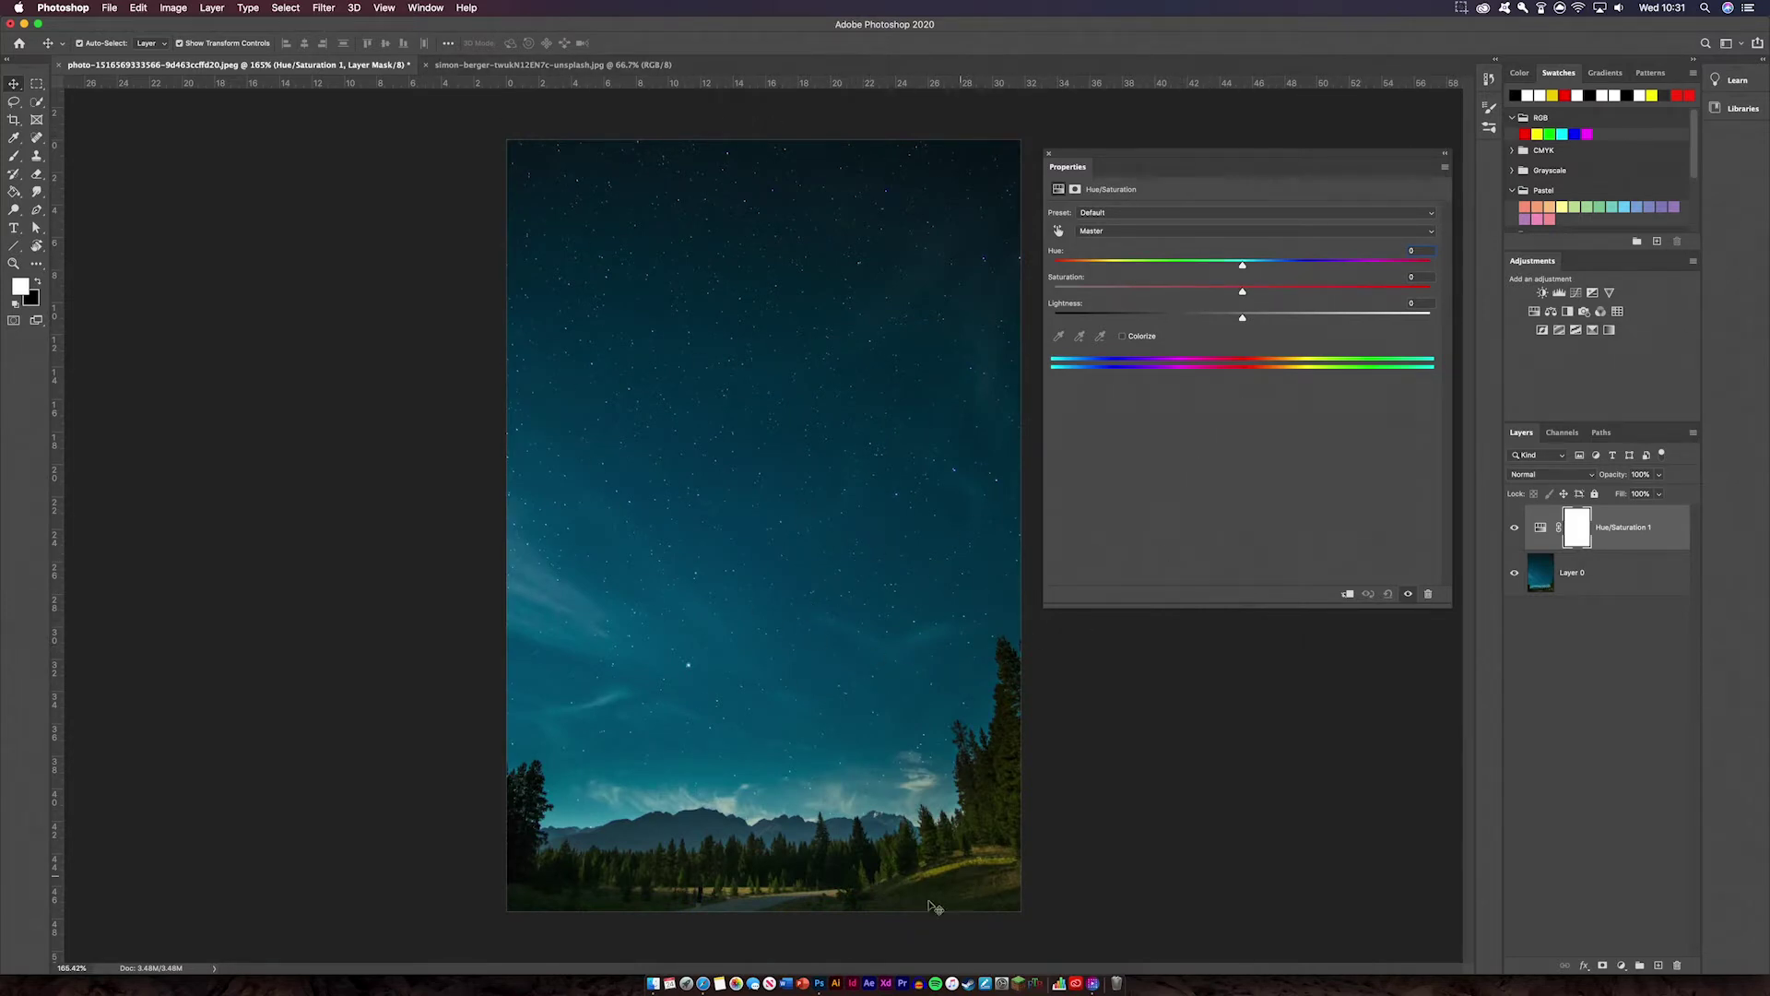
left_click(1165, 235)
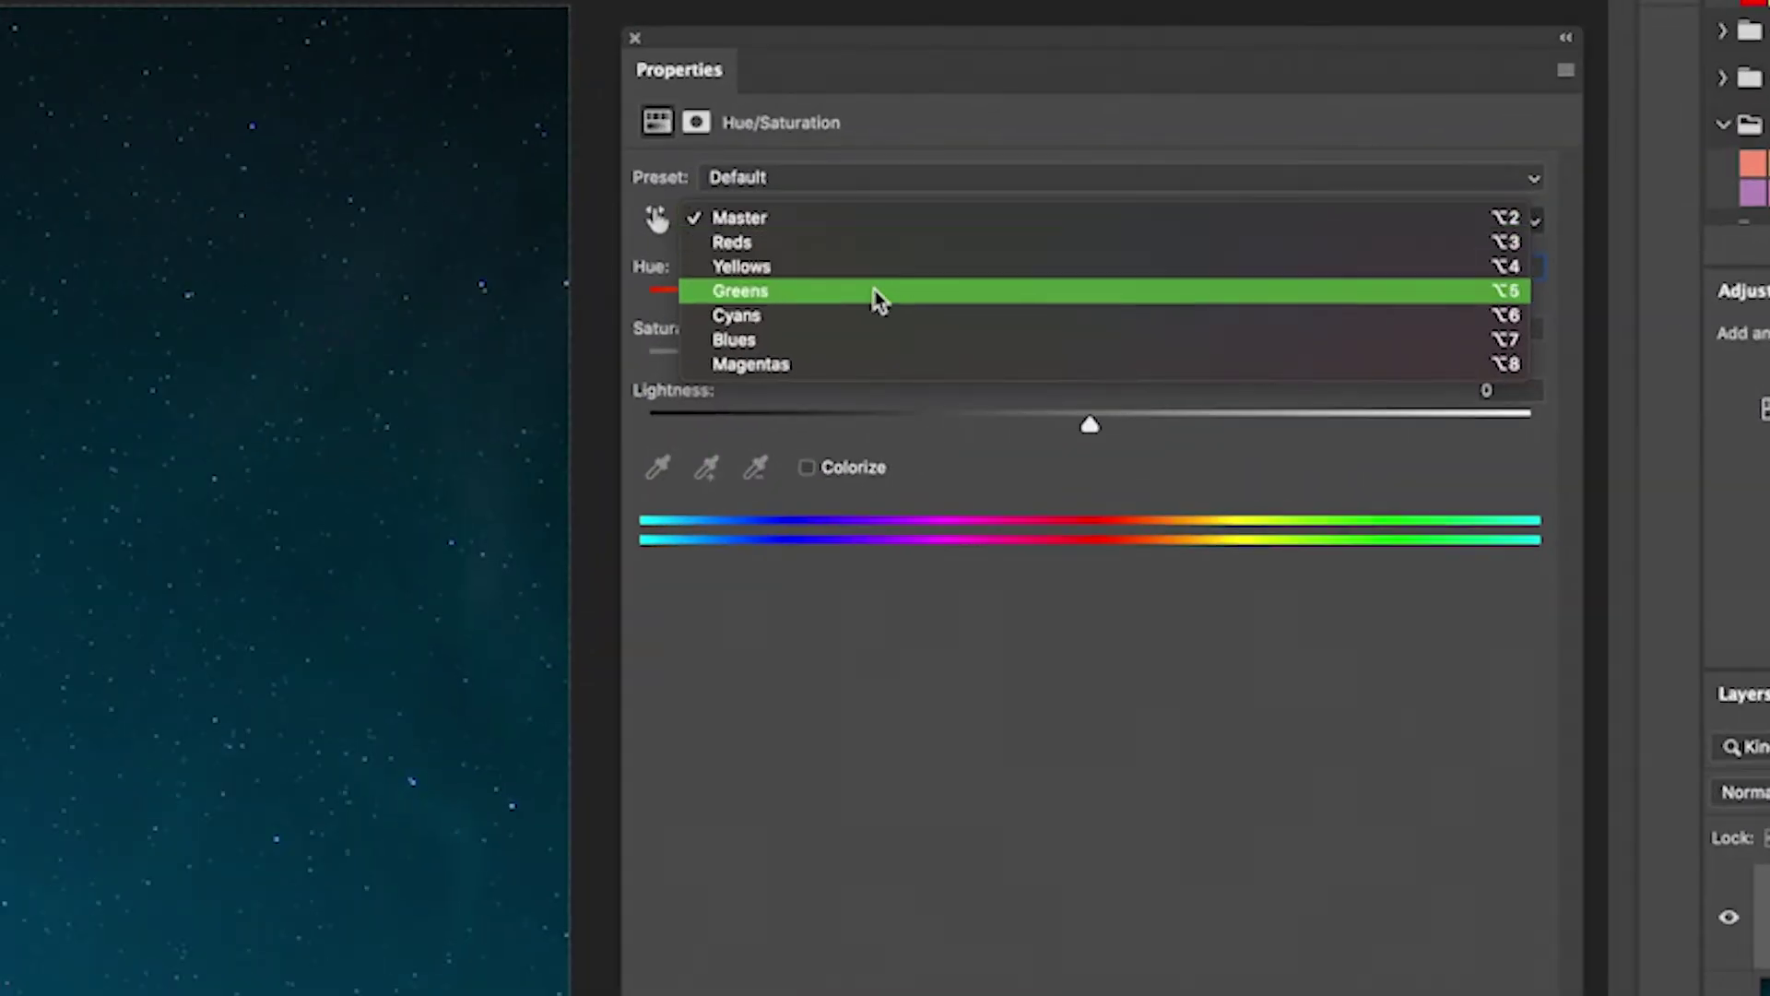
left_click(858, 340)
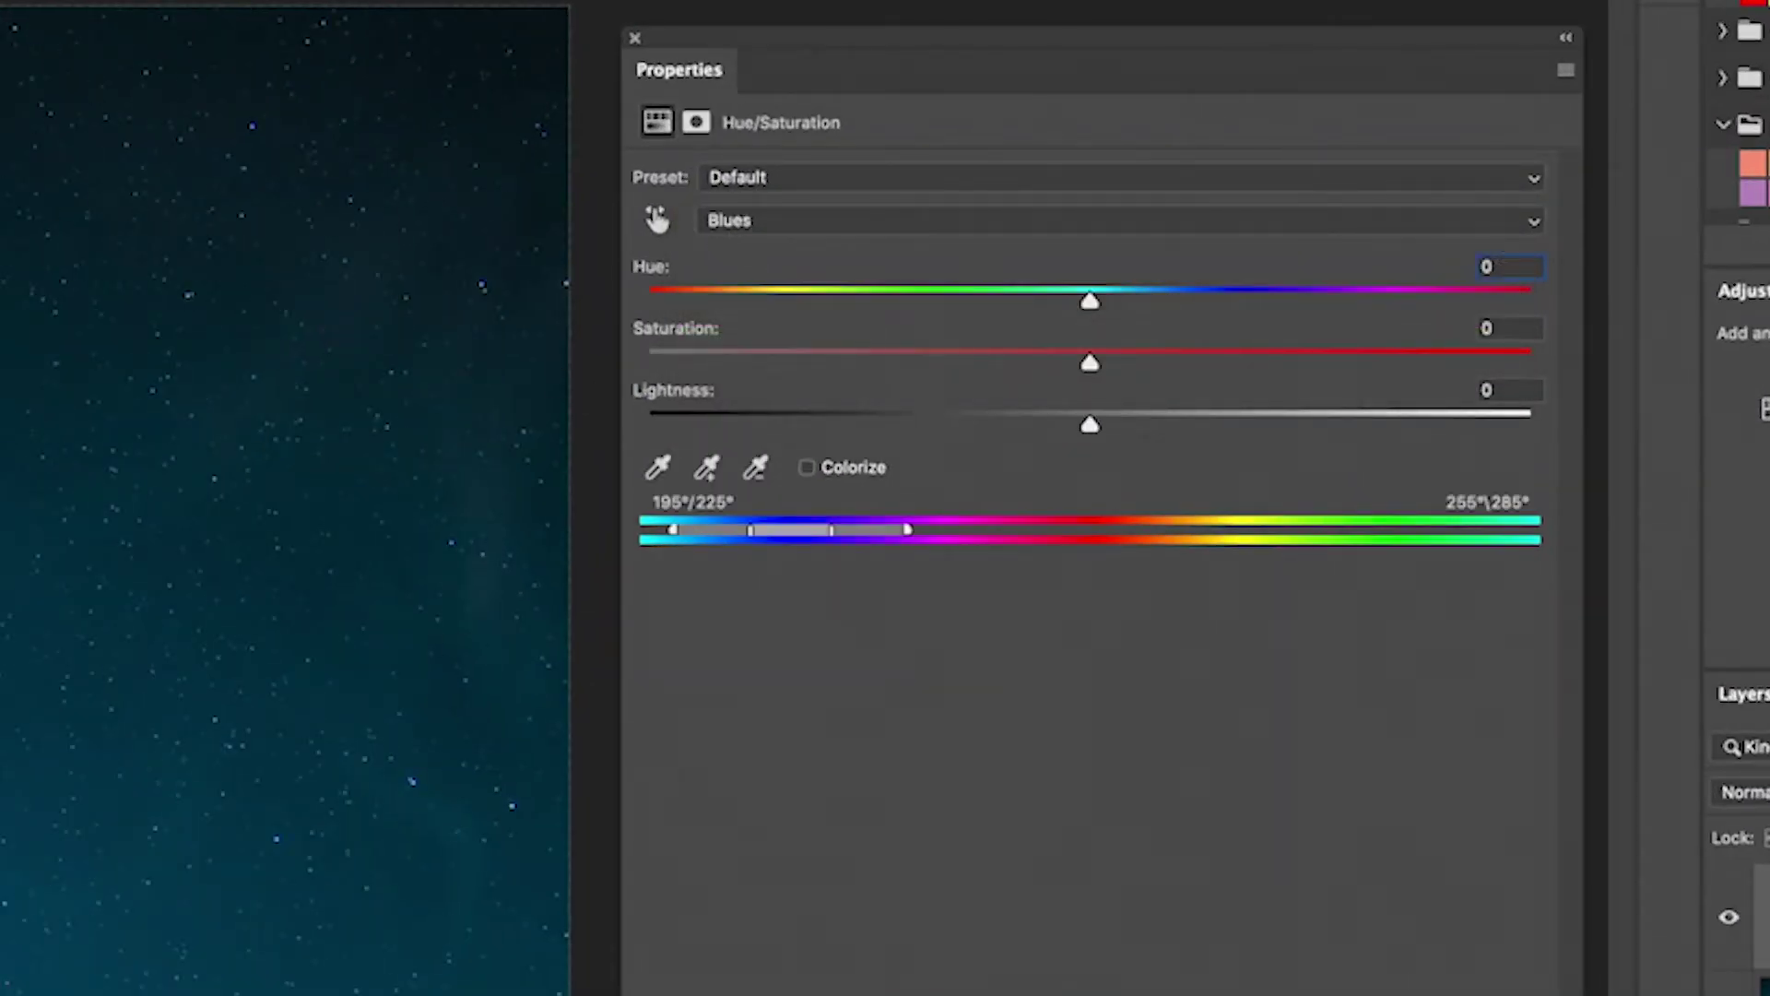
left_click_drag(1098, 305, 1494, 312)
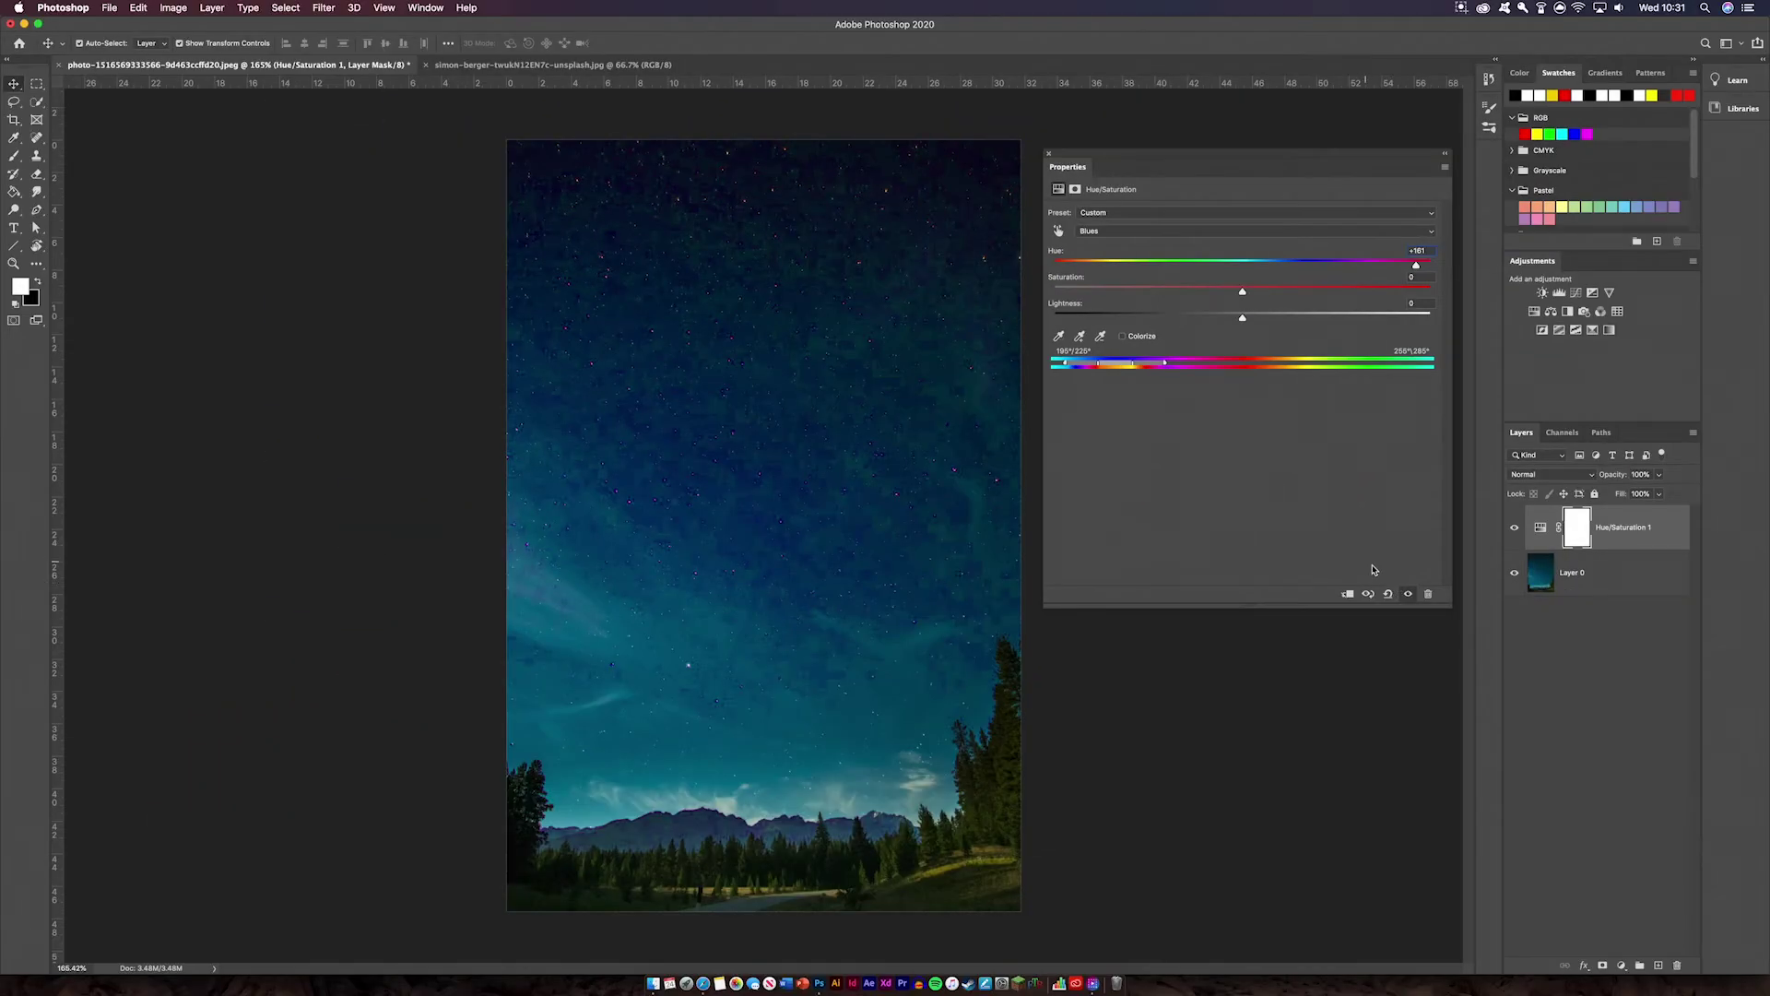
Reset the adjustment again and restrict it to the Blues range.
left_click(1387, 594)
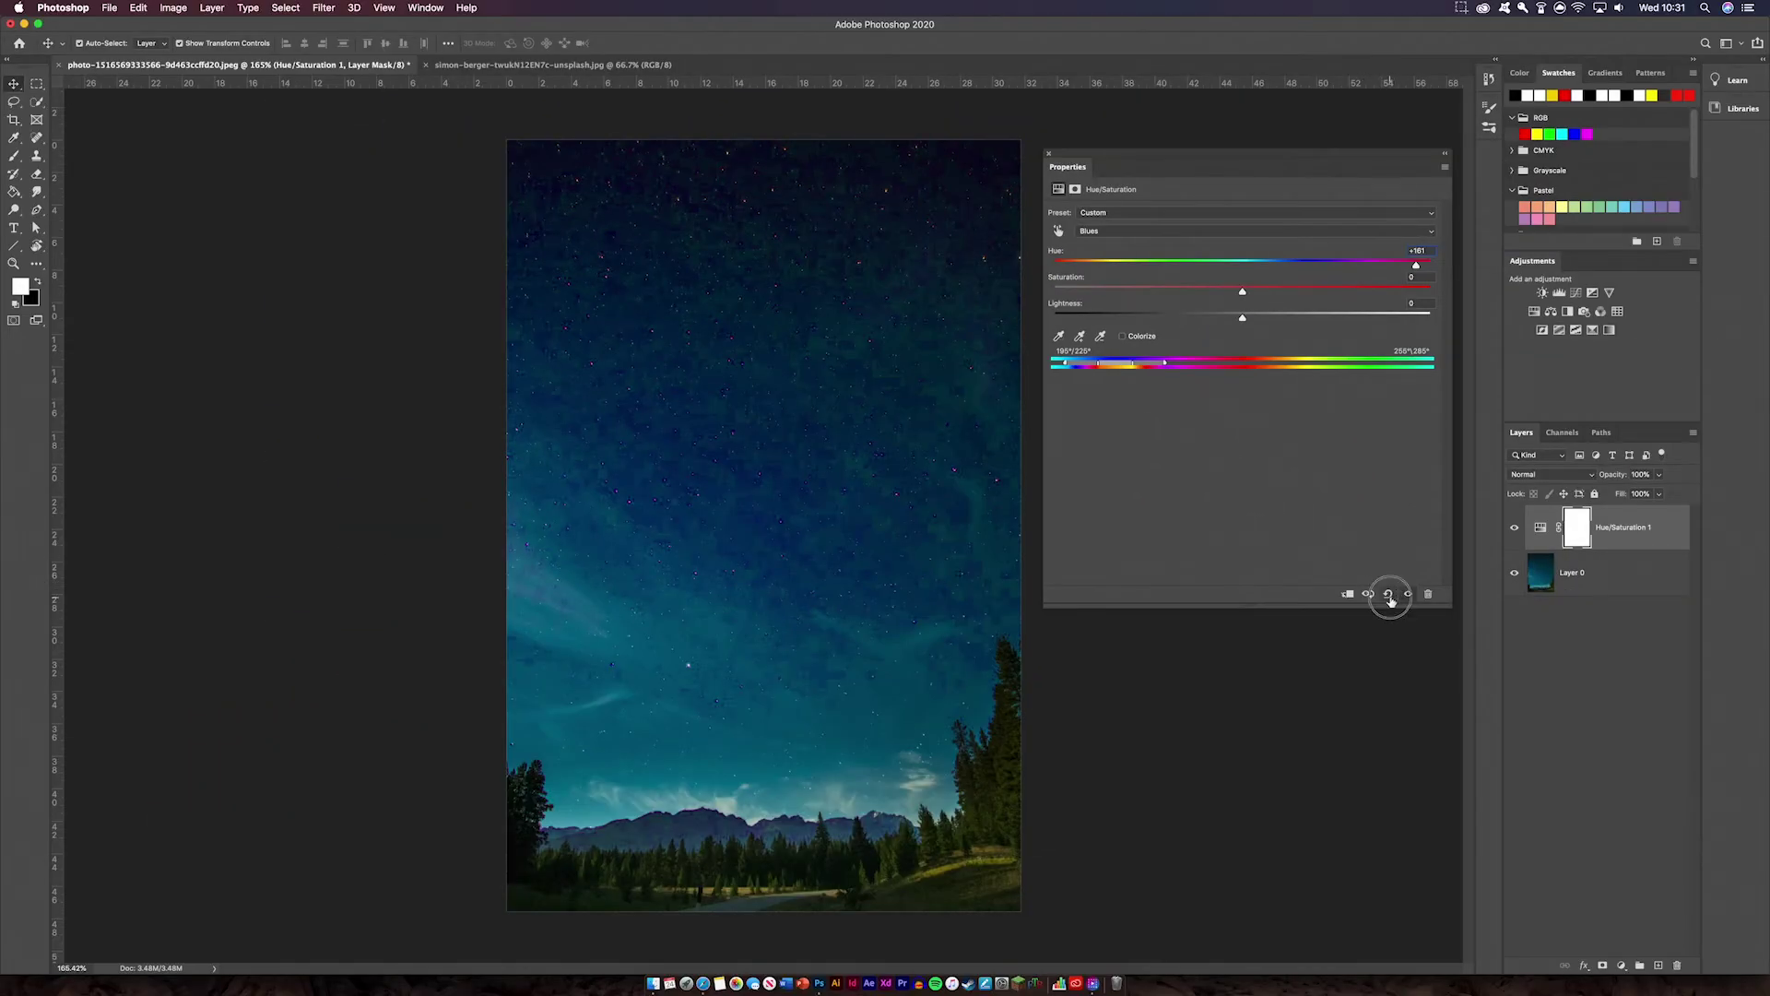
left_click(1143, 230)
left_click(1092, 281)
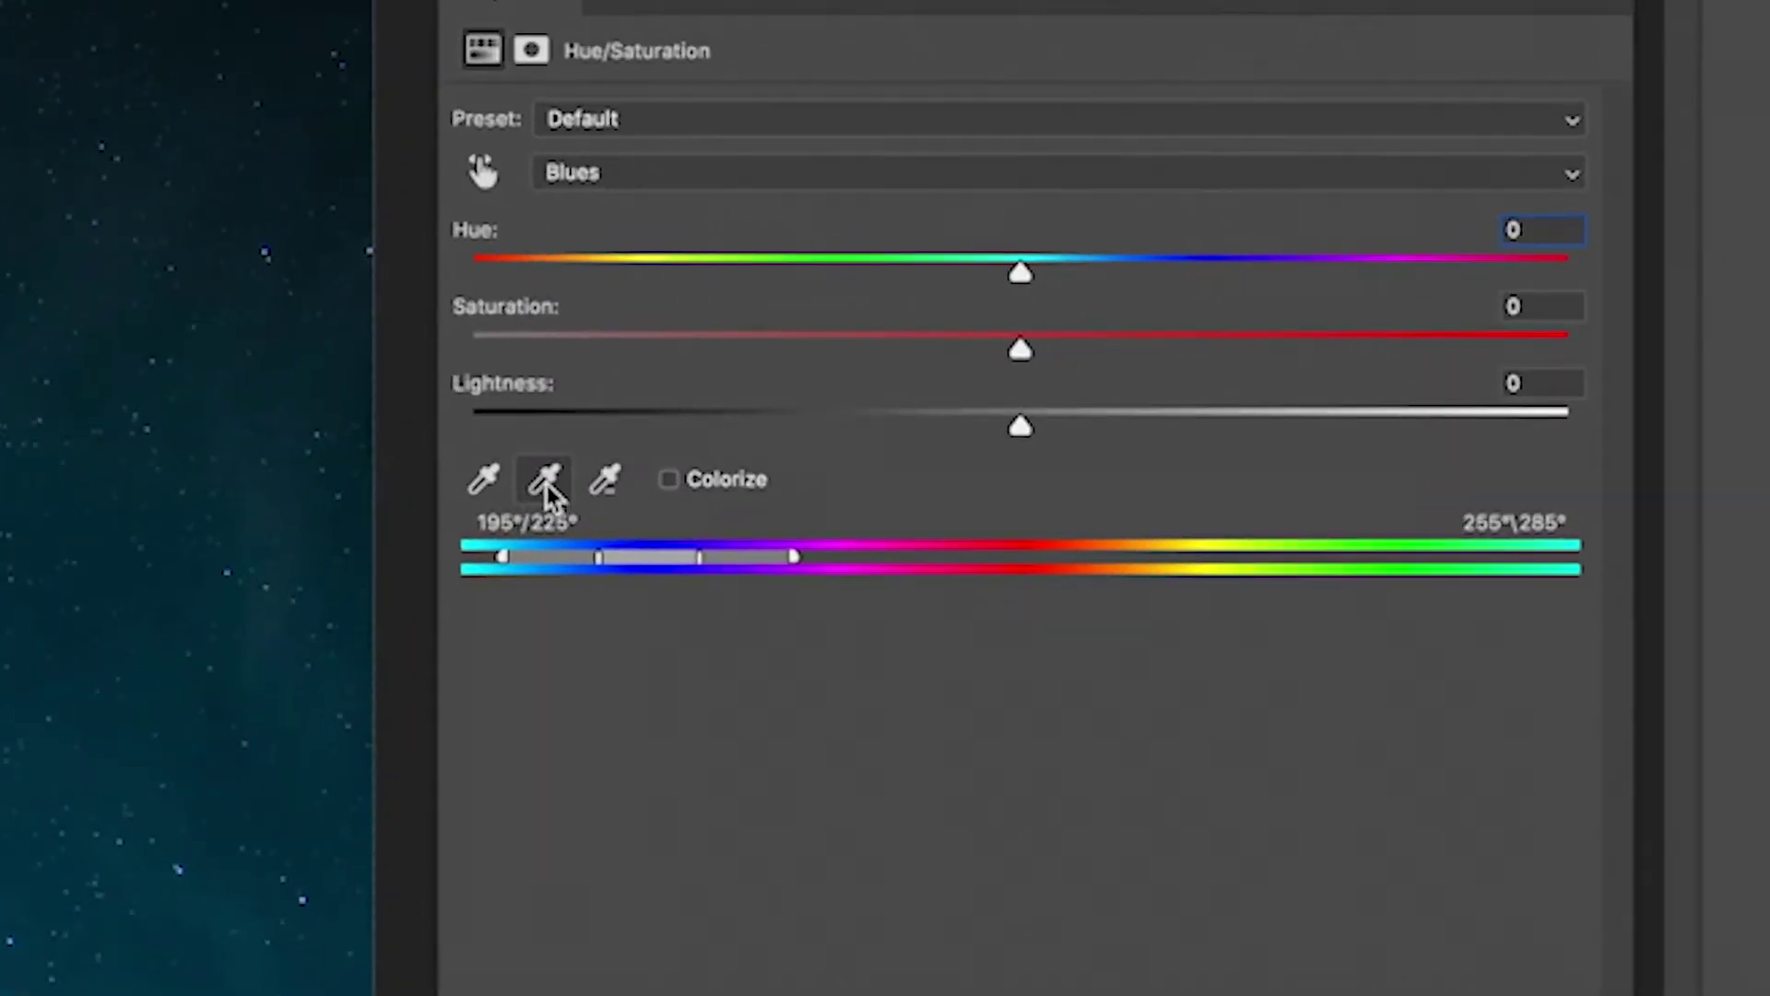
Sample more sky tones into the Blues range and shift its hue, turning the sky from teal toward crimson.
left_click(936, 376)
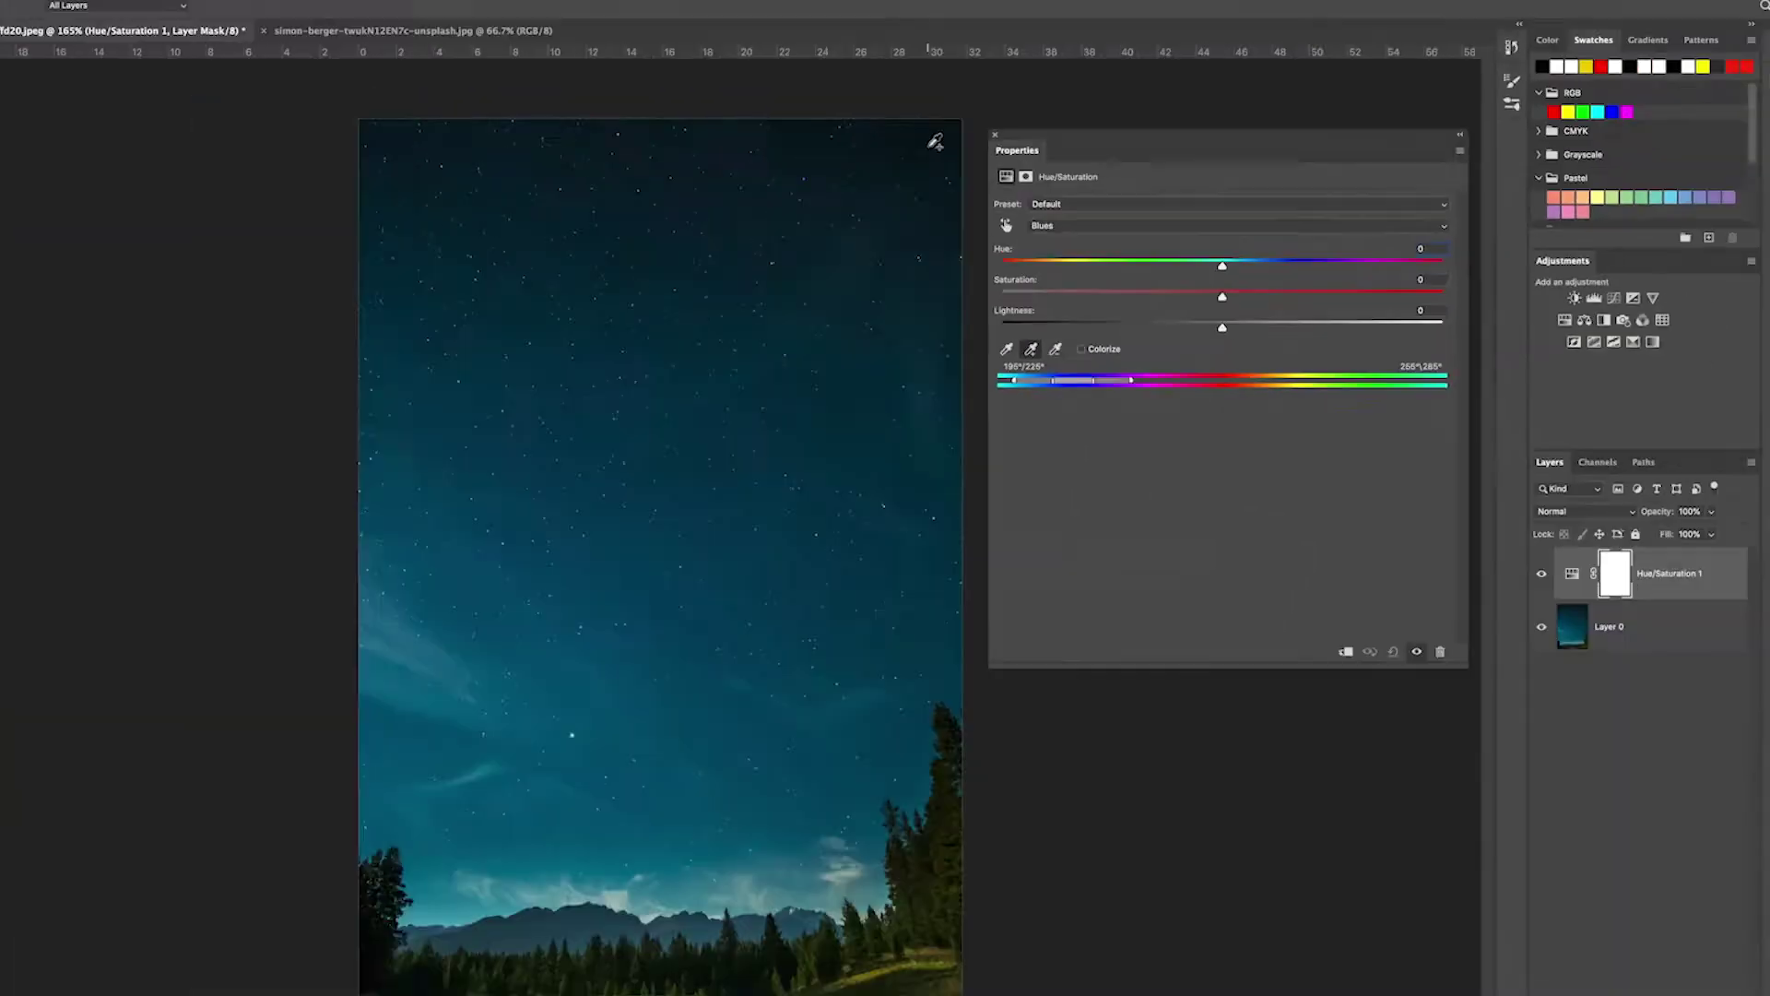
left_click(276, 0)
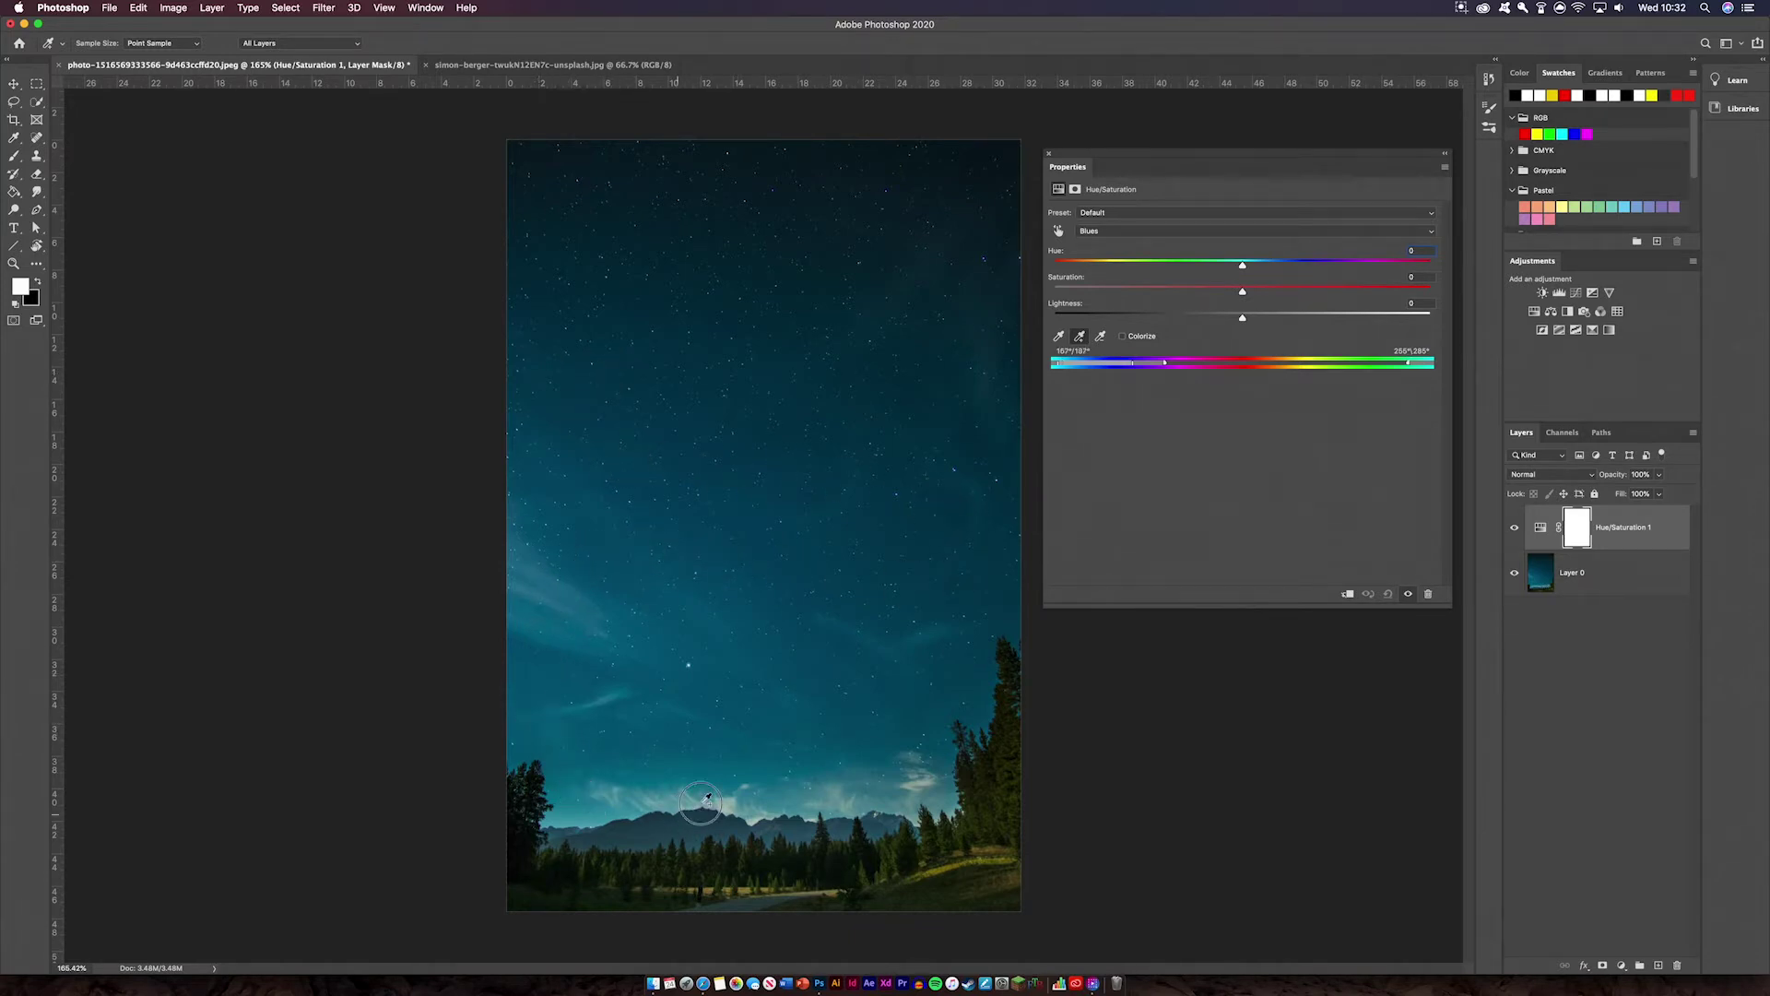
left_click(737, 796)
left_click_drag(893, 703, 961, 674)
left_click_drag(1244, 269, 1274, 293)
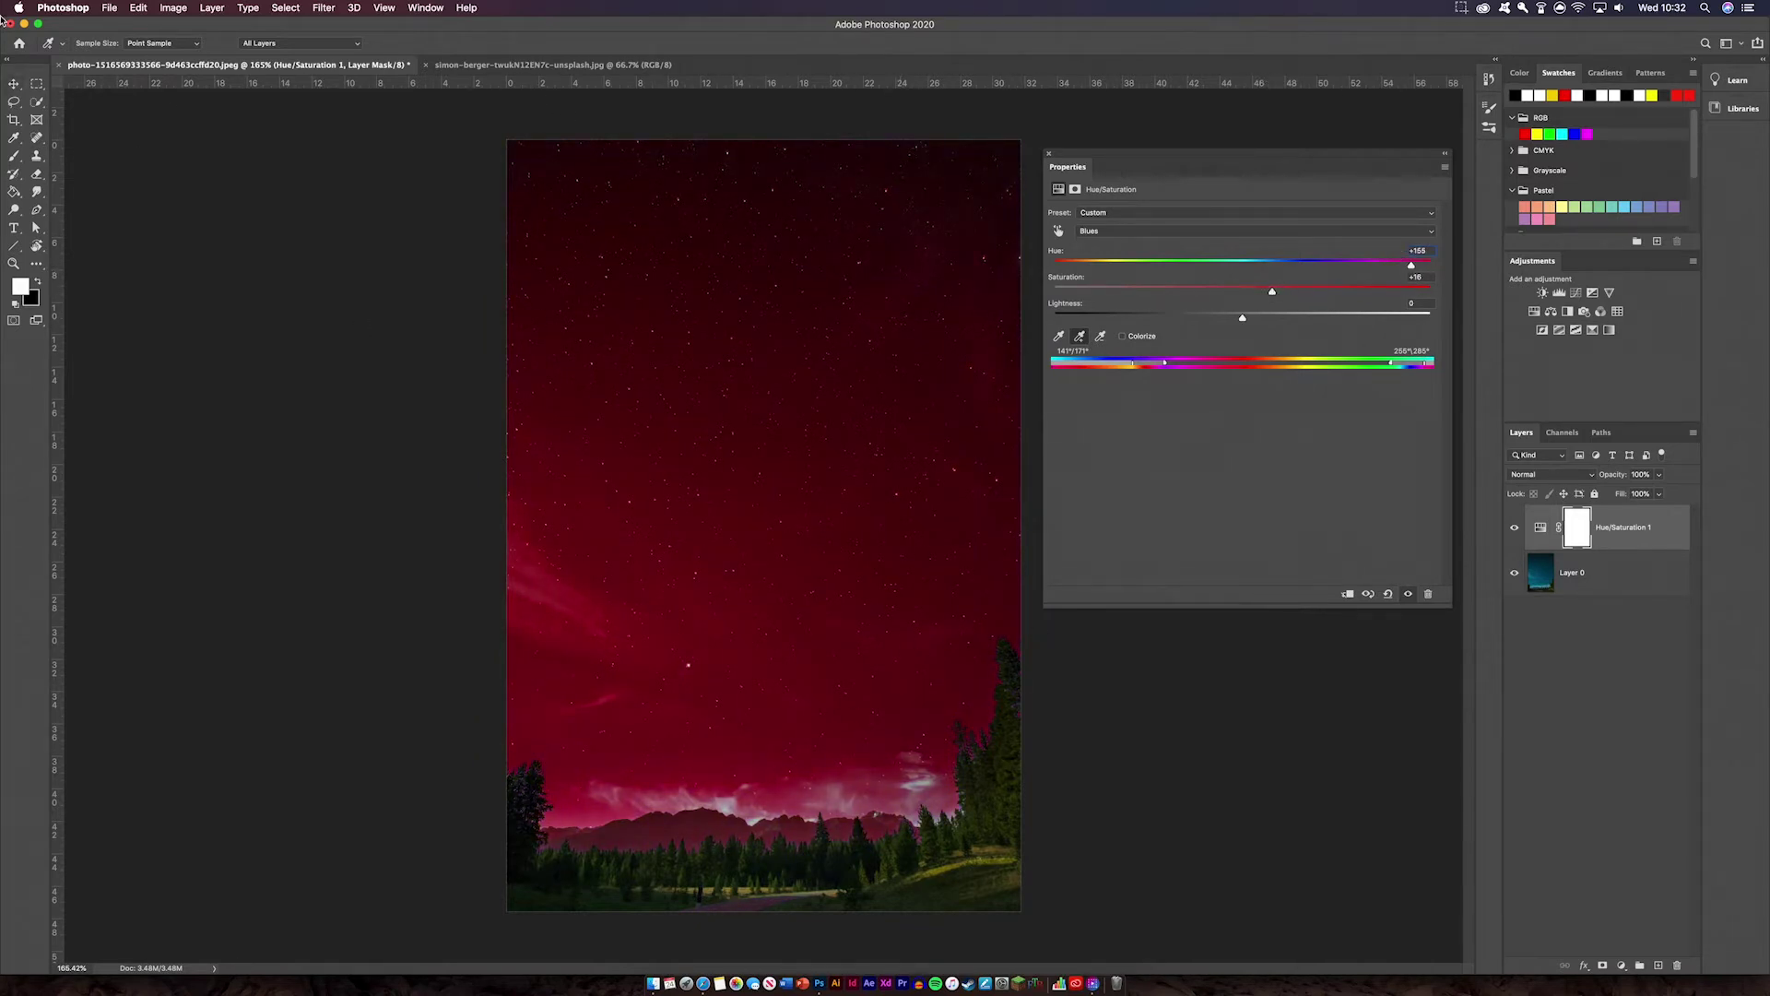
Switch to the Move tool, then open and dismiss the new adjustment-layer list without adding anything.
left_click(13, 86)
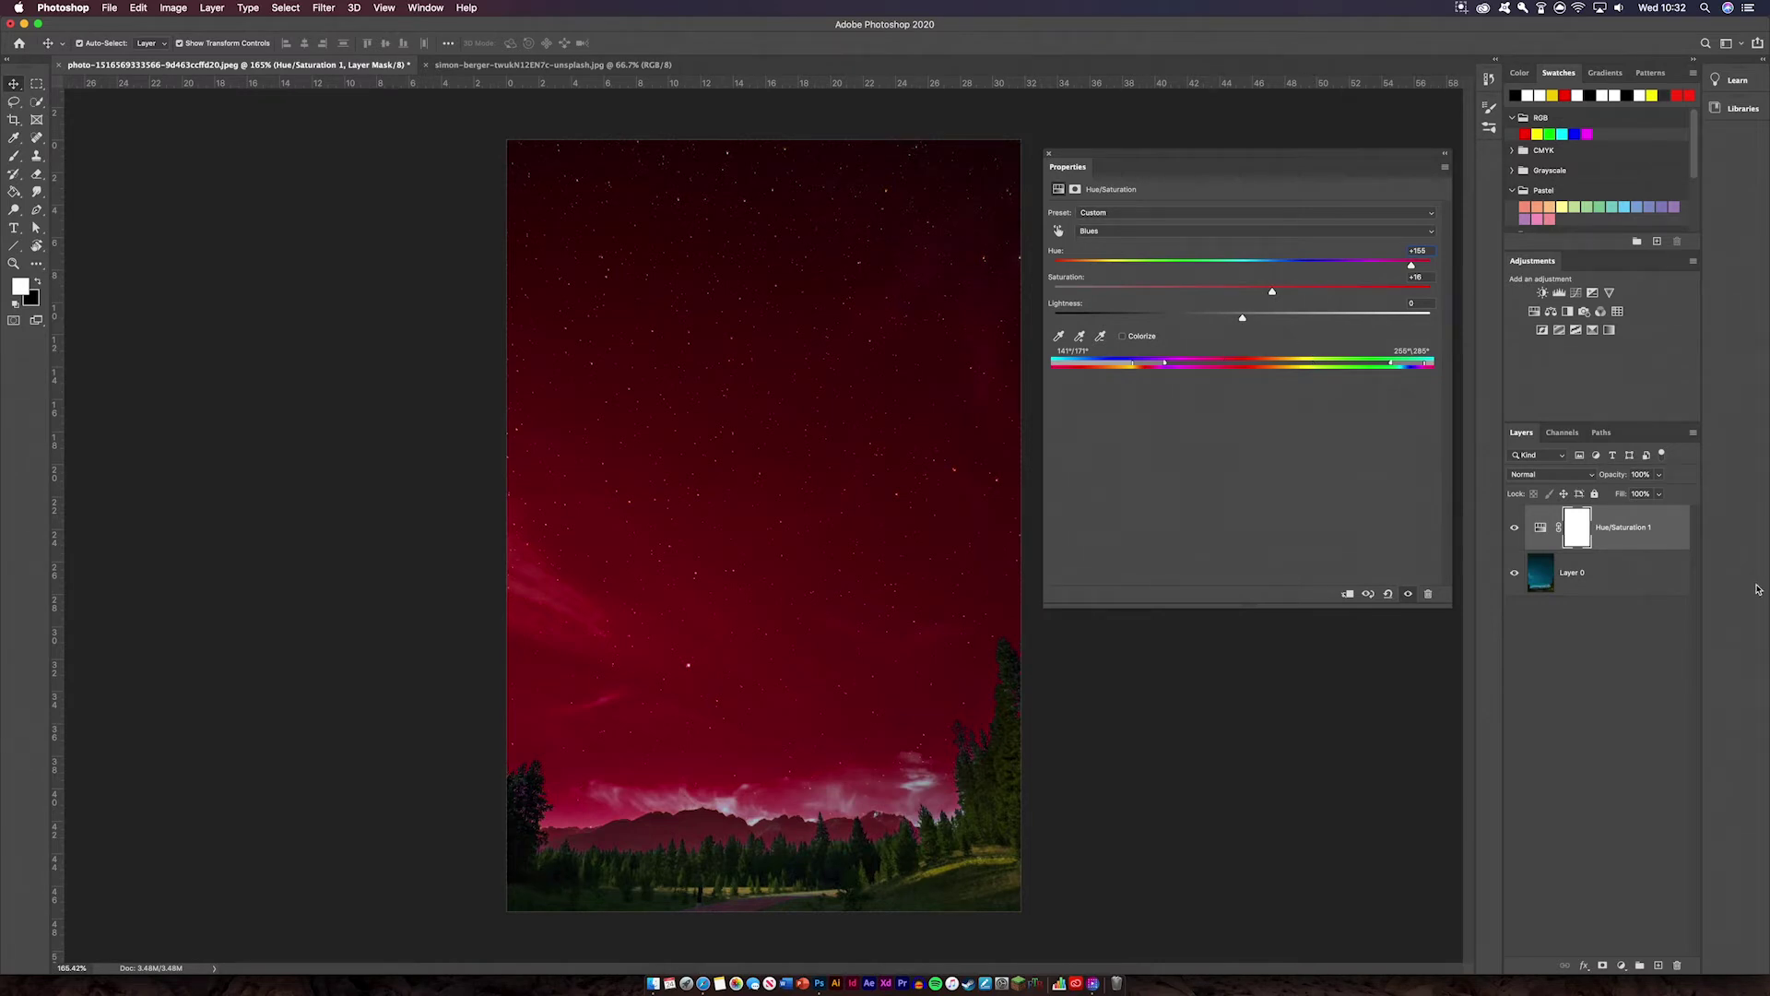
left_click(1621, 964)
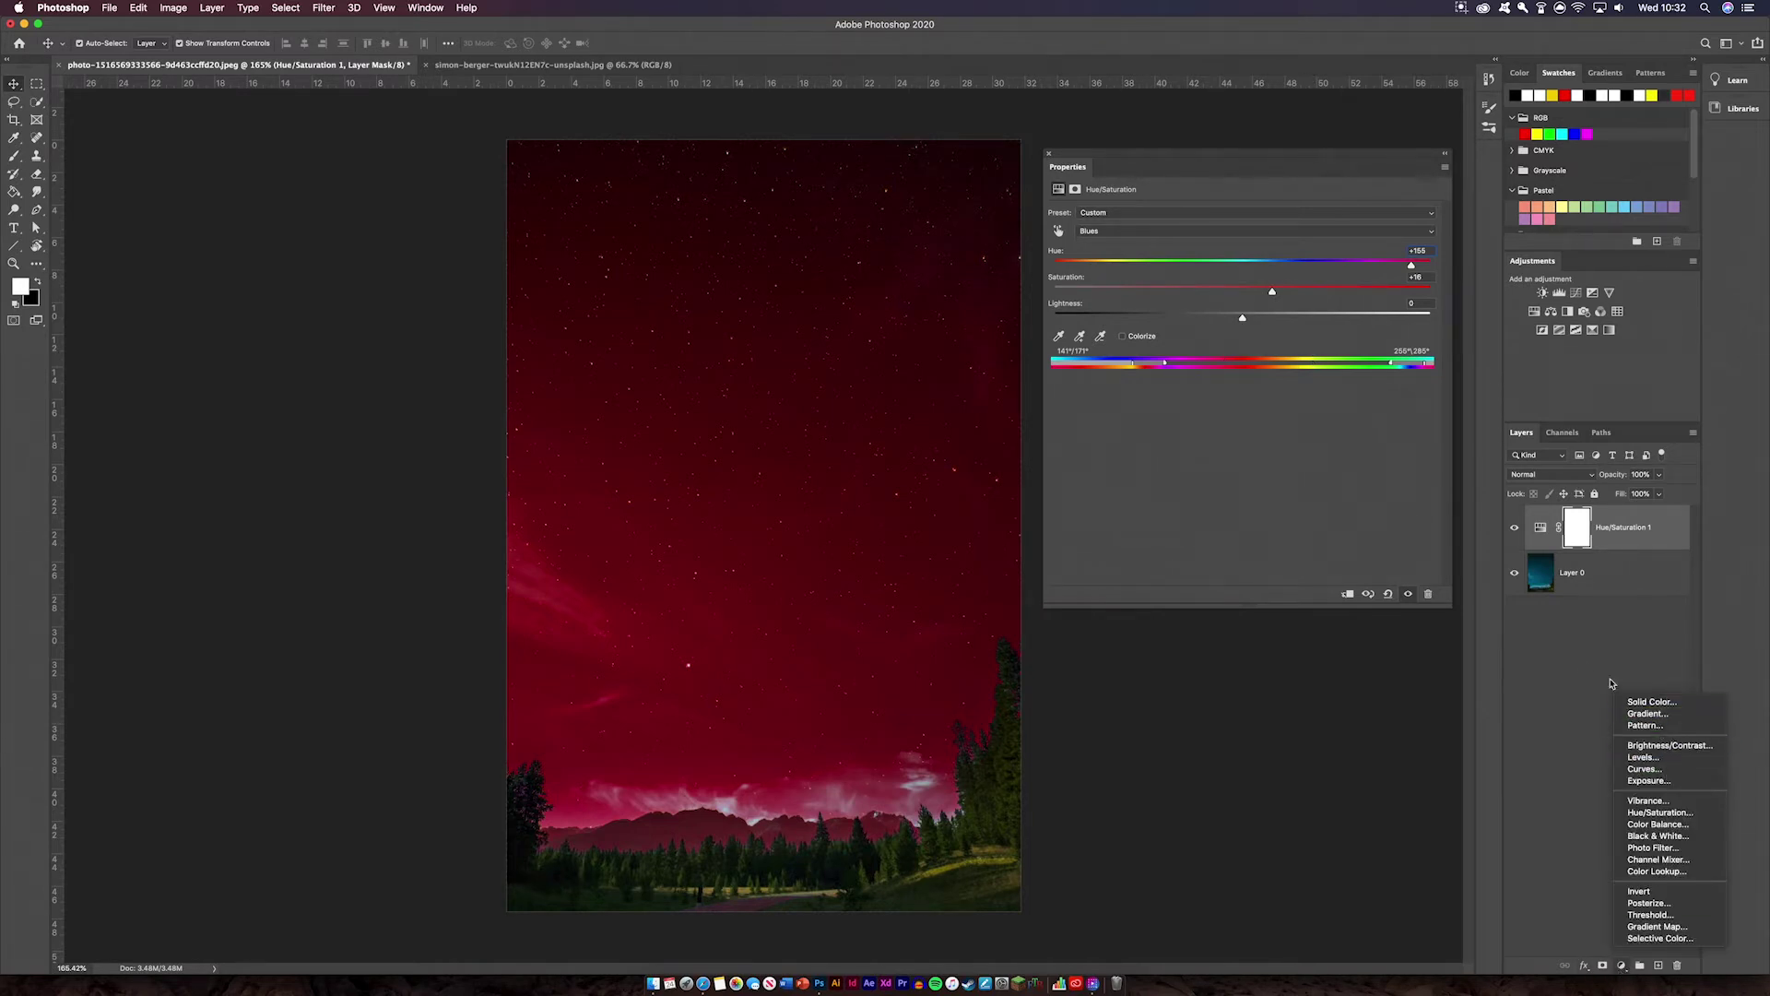
left_click(1079, 609)
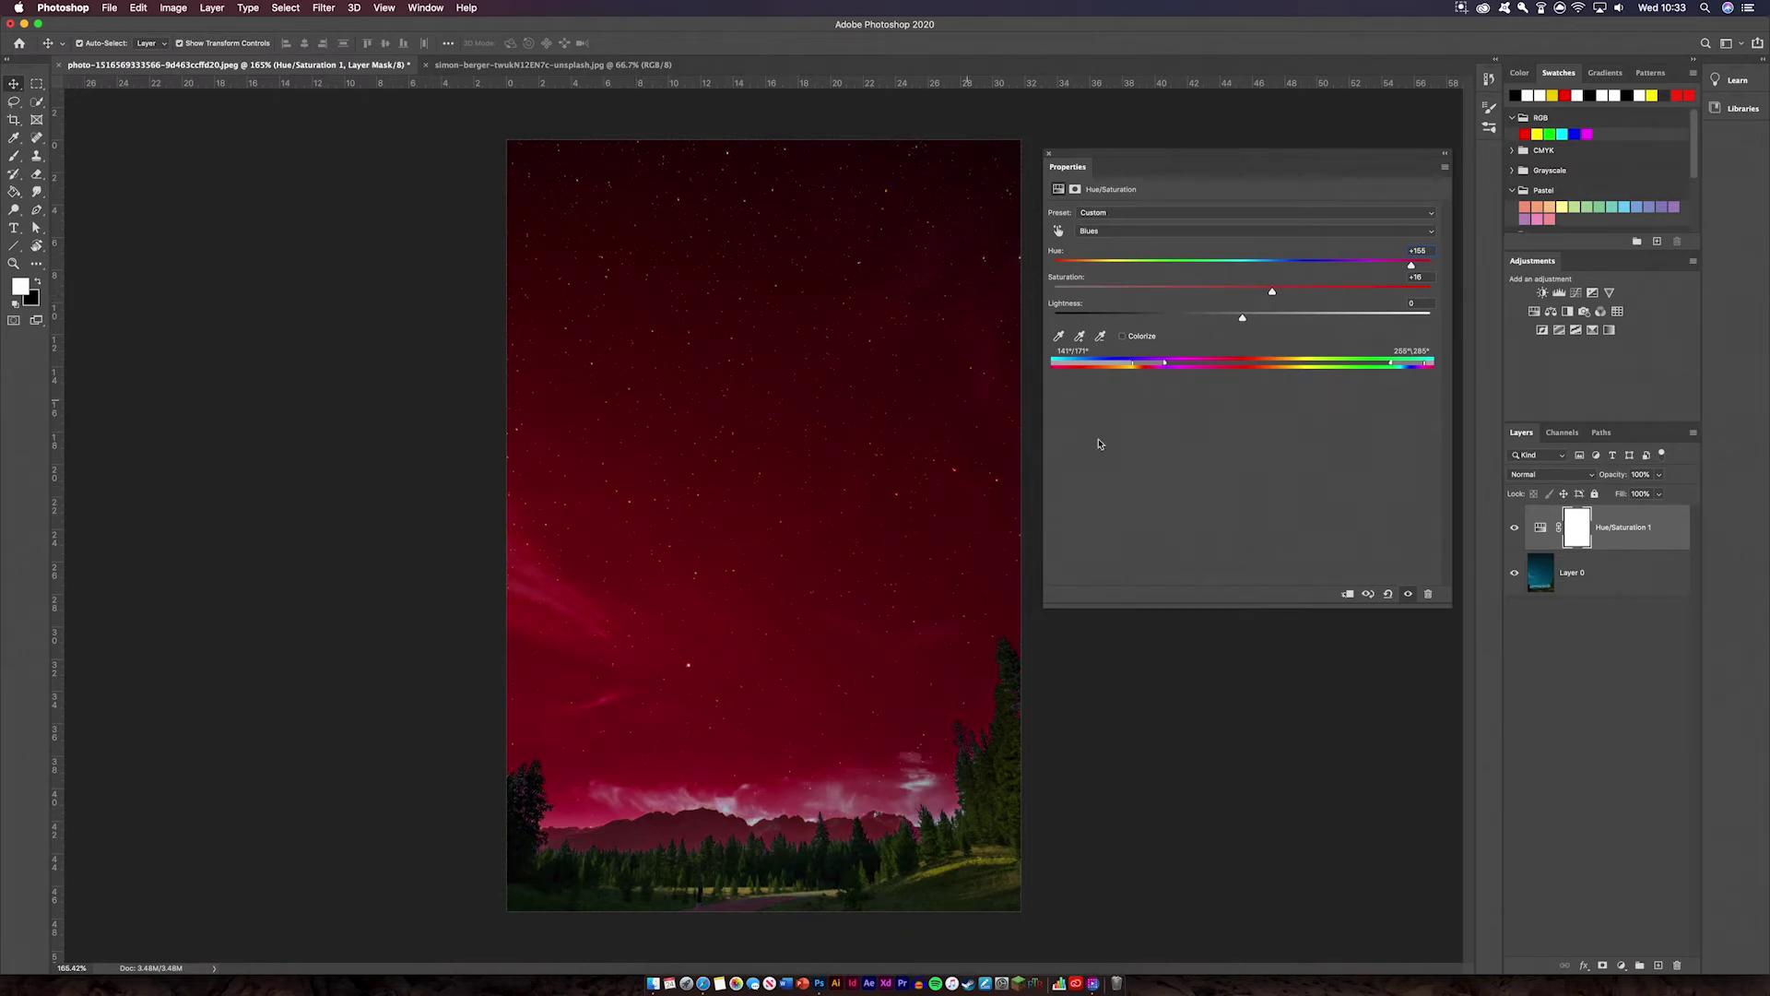
Reset the adjustment, enable Colorize, raise saturation to 55 and sweep the tint hue to 358.
left_click(1390, 594)
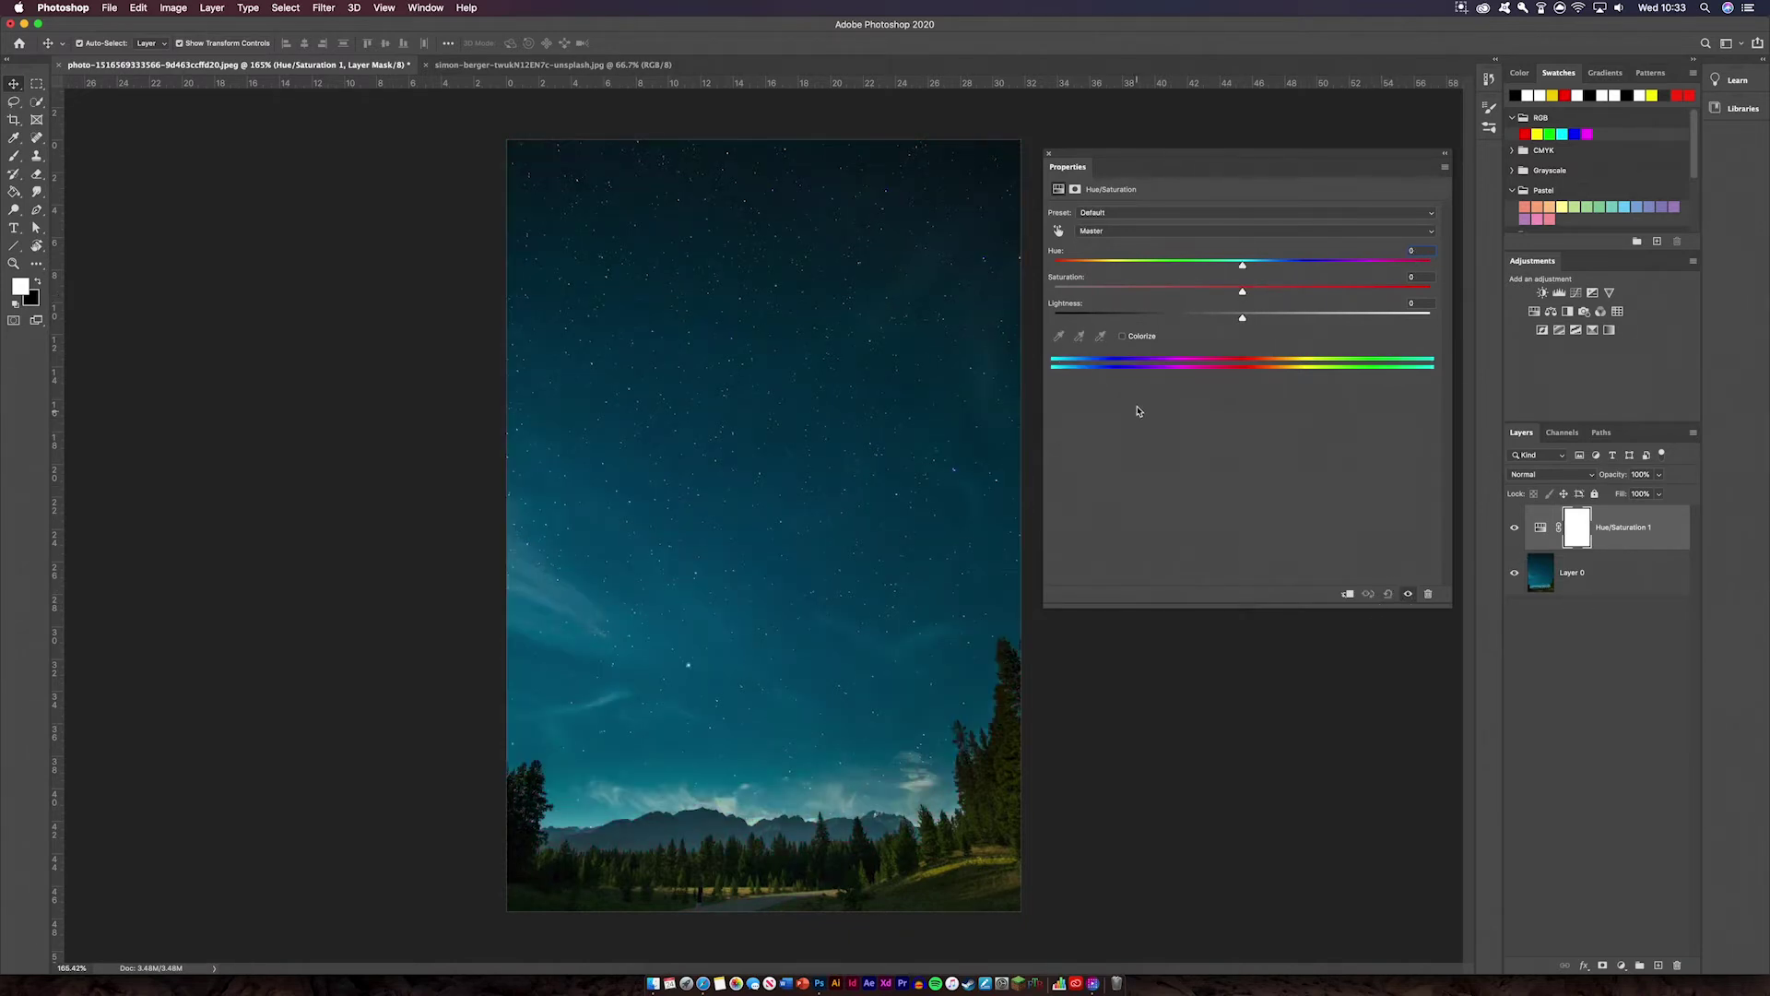
left_click(1123, 337)
left_click_drag(1150, 292, 1204, 288)
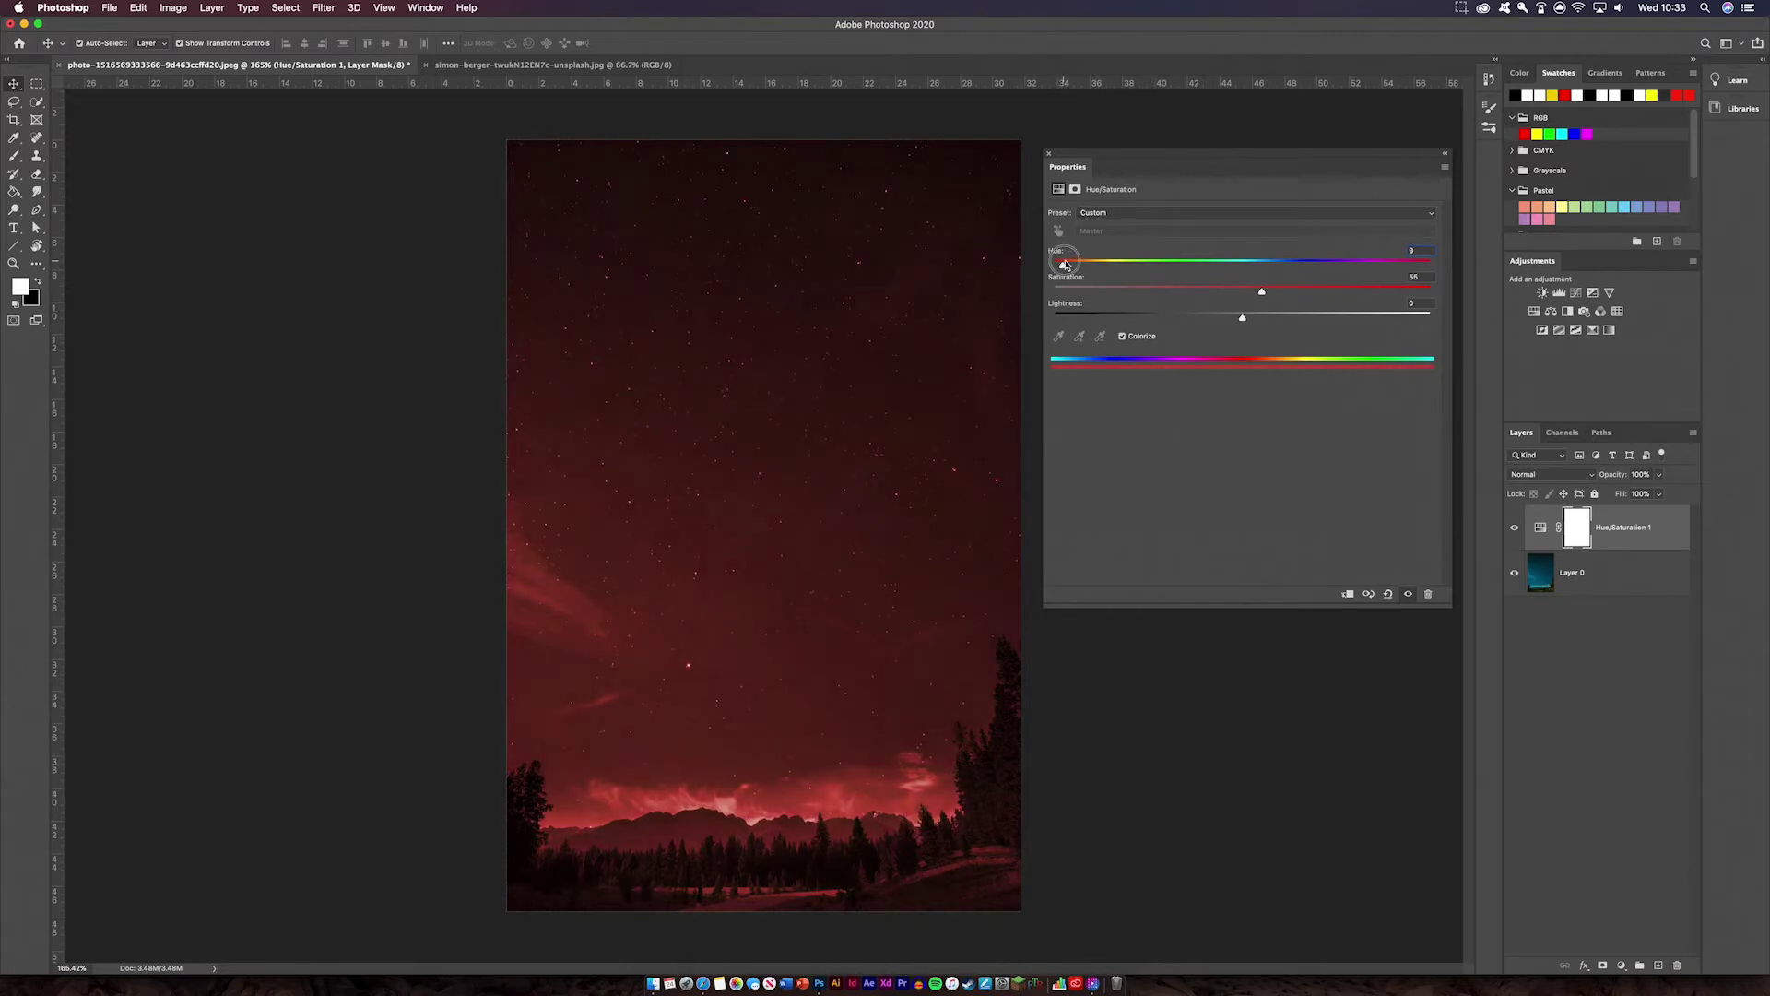
left_click_drag(1057, 266, 1190, 265)
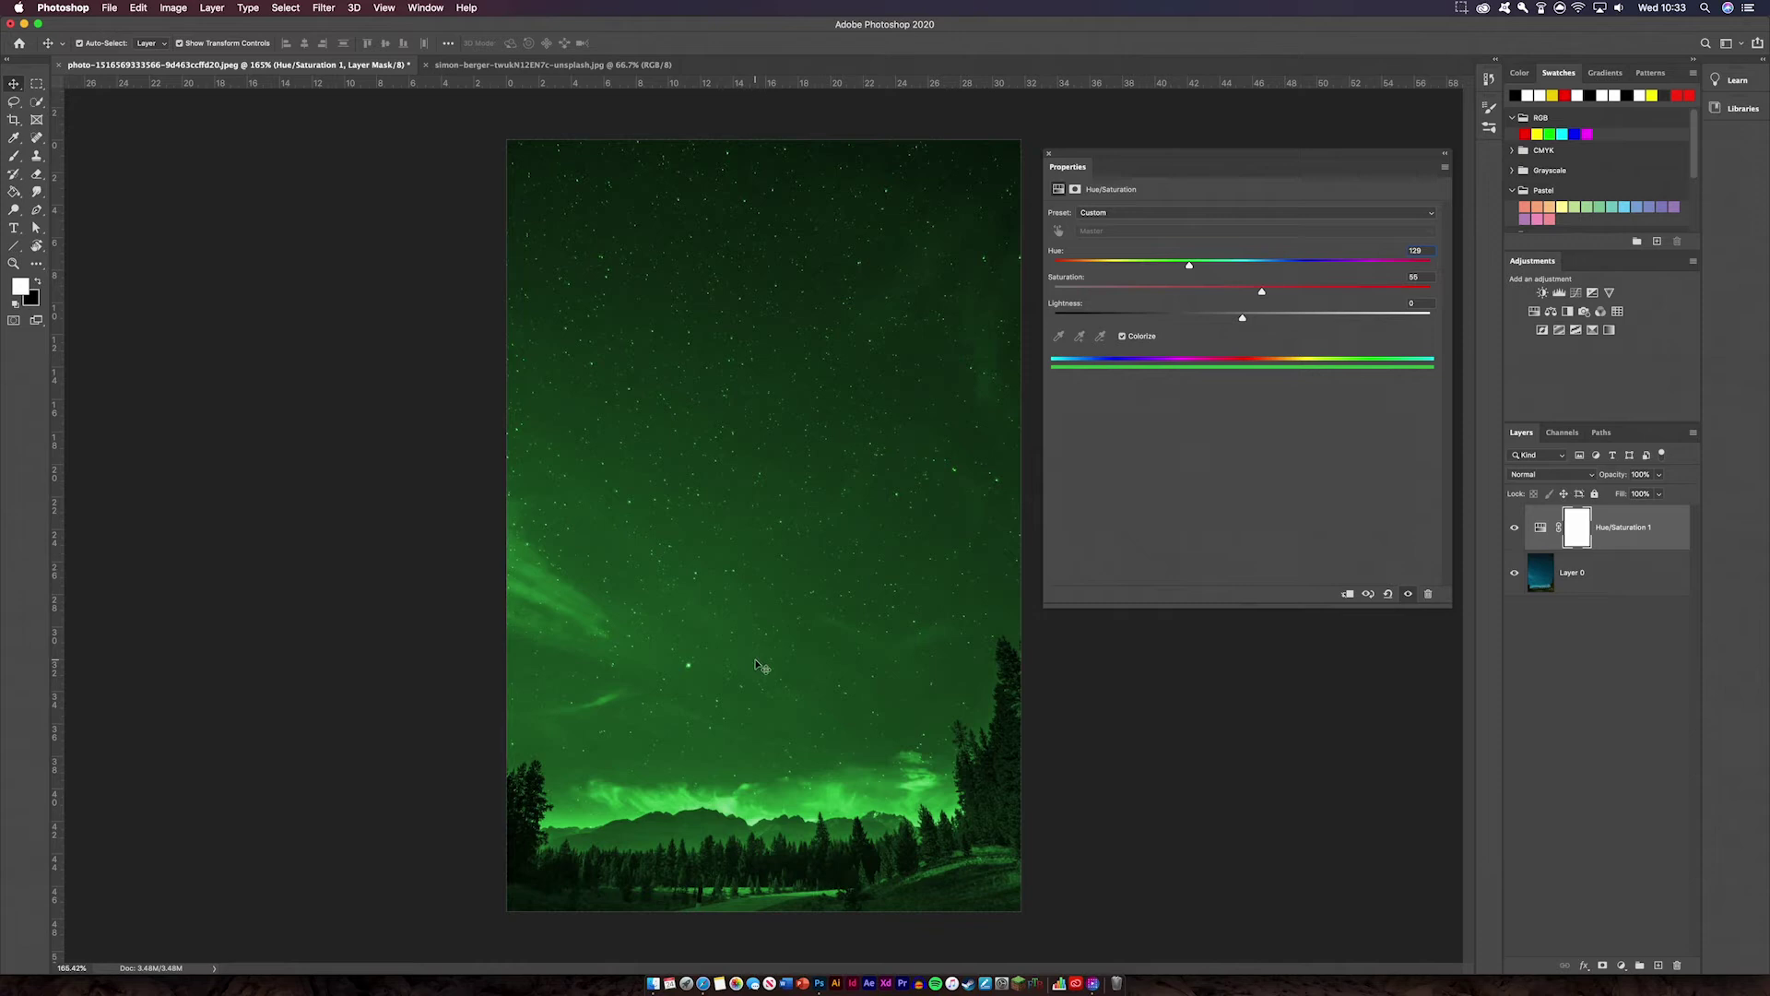
left_click_drag(1192, 270, 1428, 267)
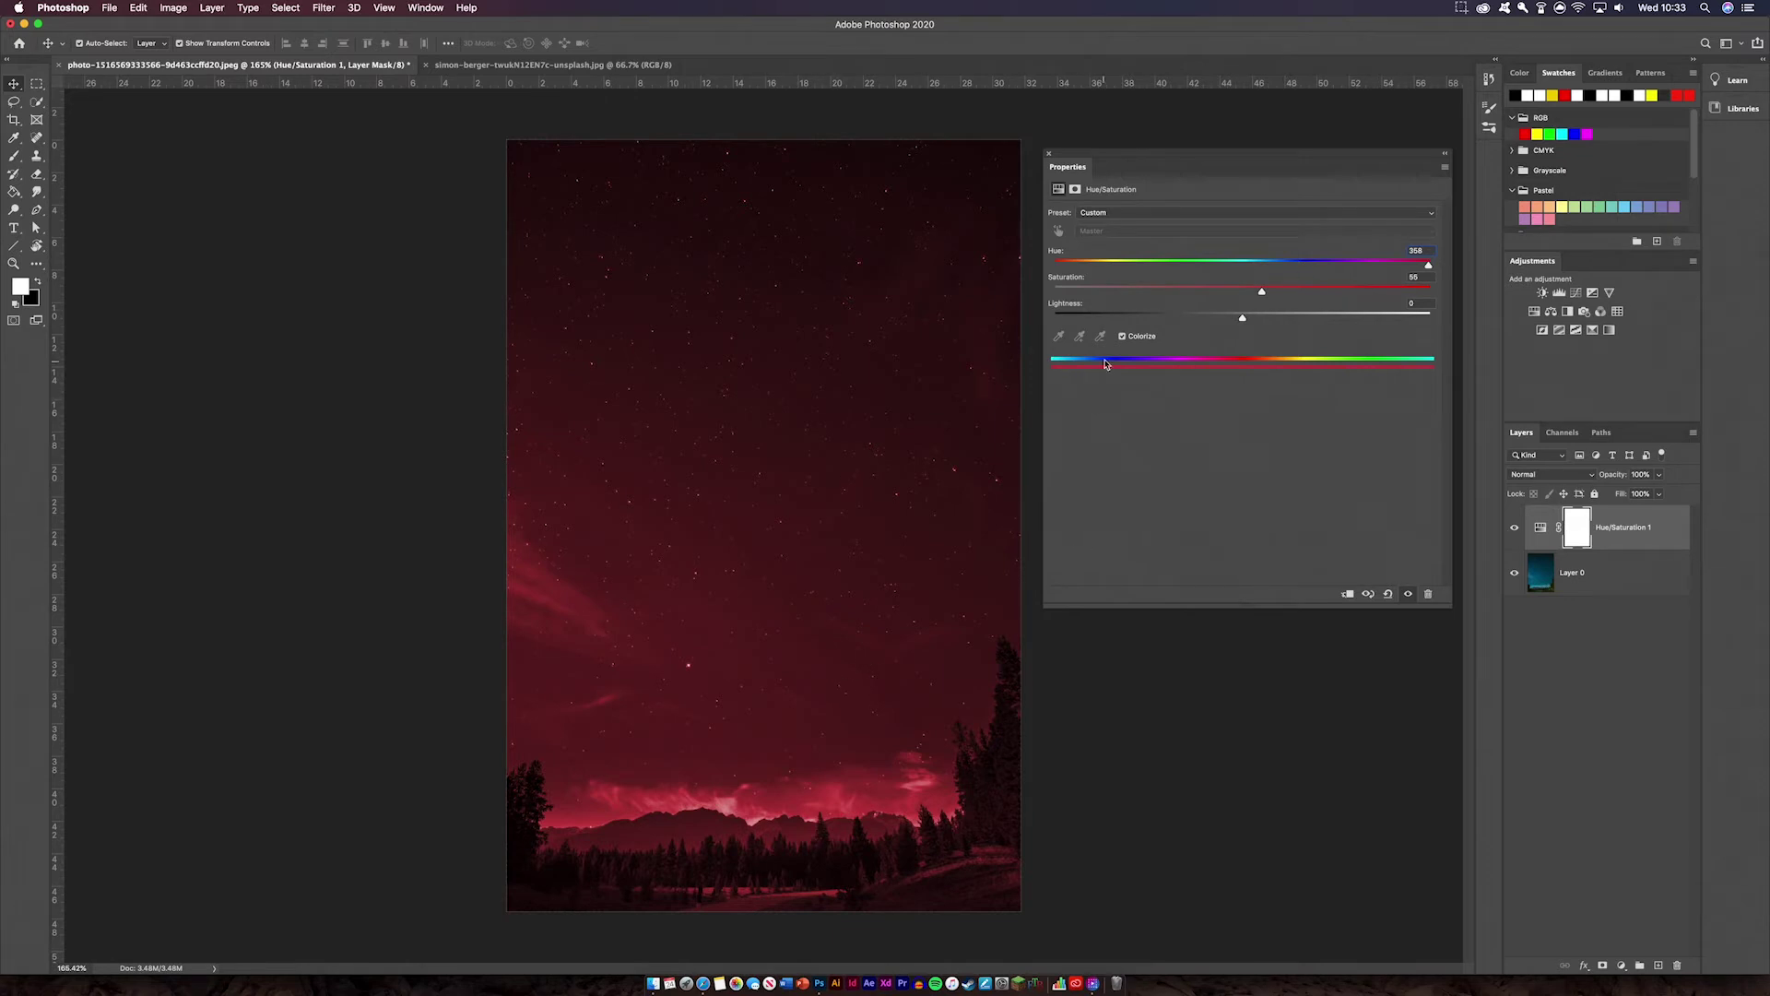
Turn off Colorize, set Master Hue to -99 and try Overlay blending on the adjustment layer.
left_click(1123, 336)
left_click_drag(1243, 265, 1117, 267)
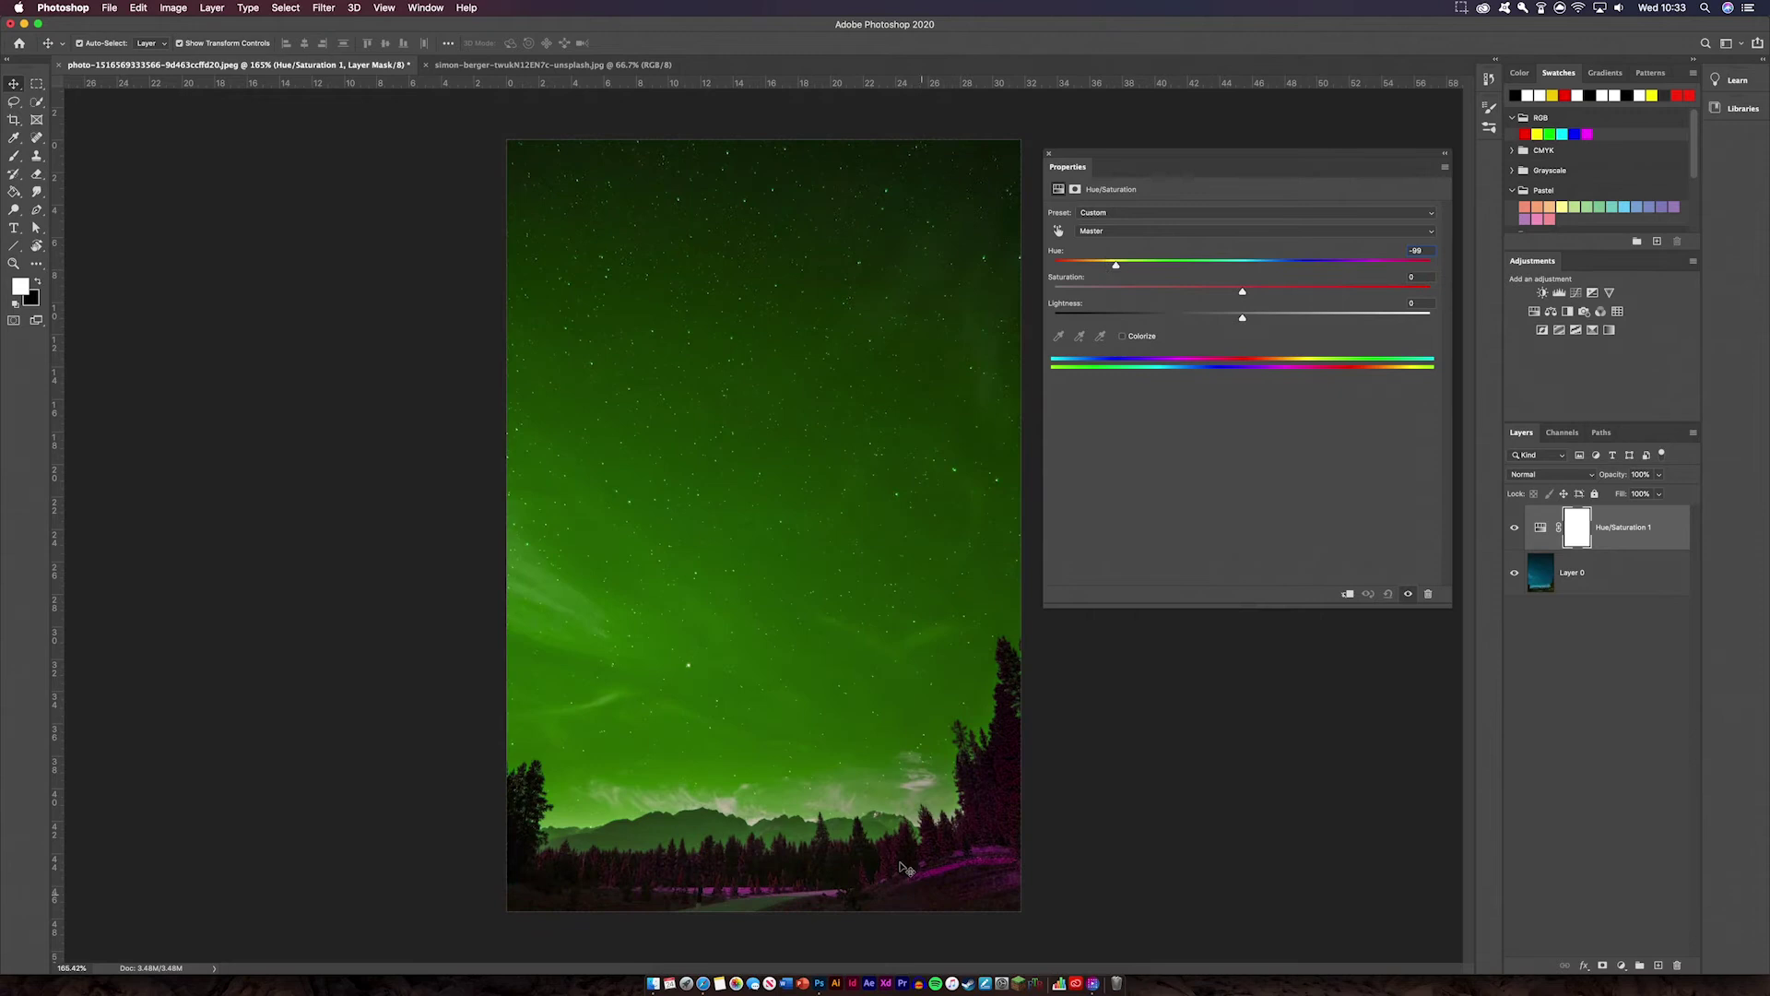
left_click(1568, 474)
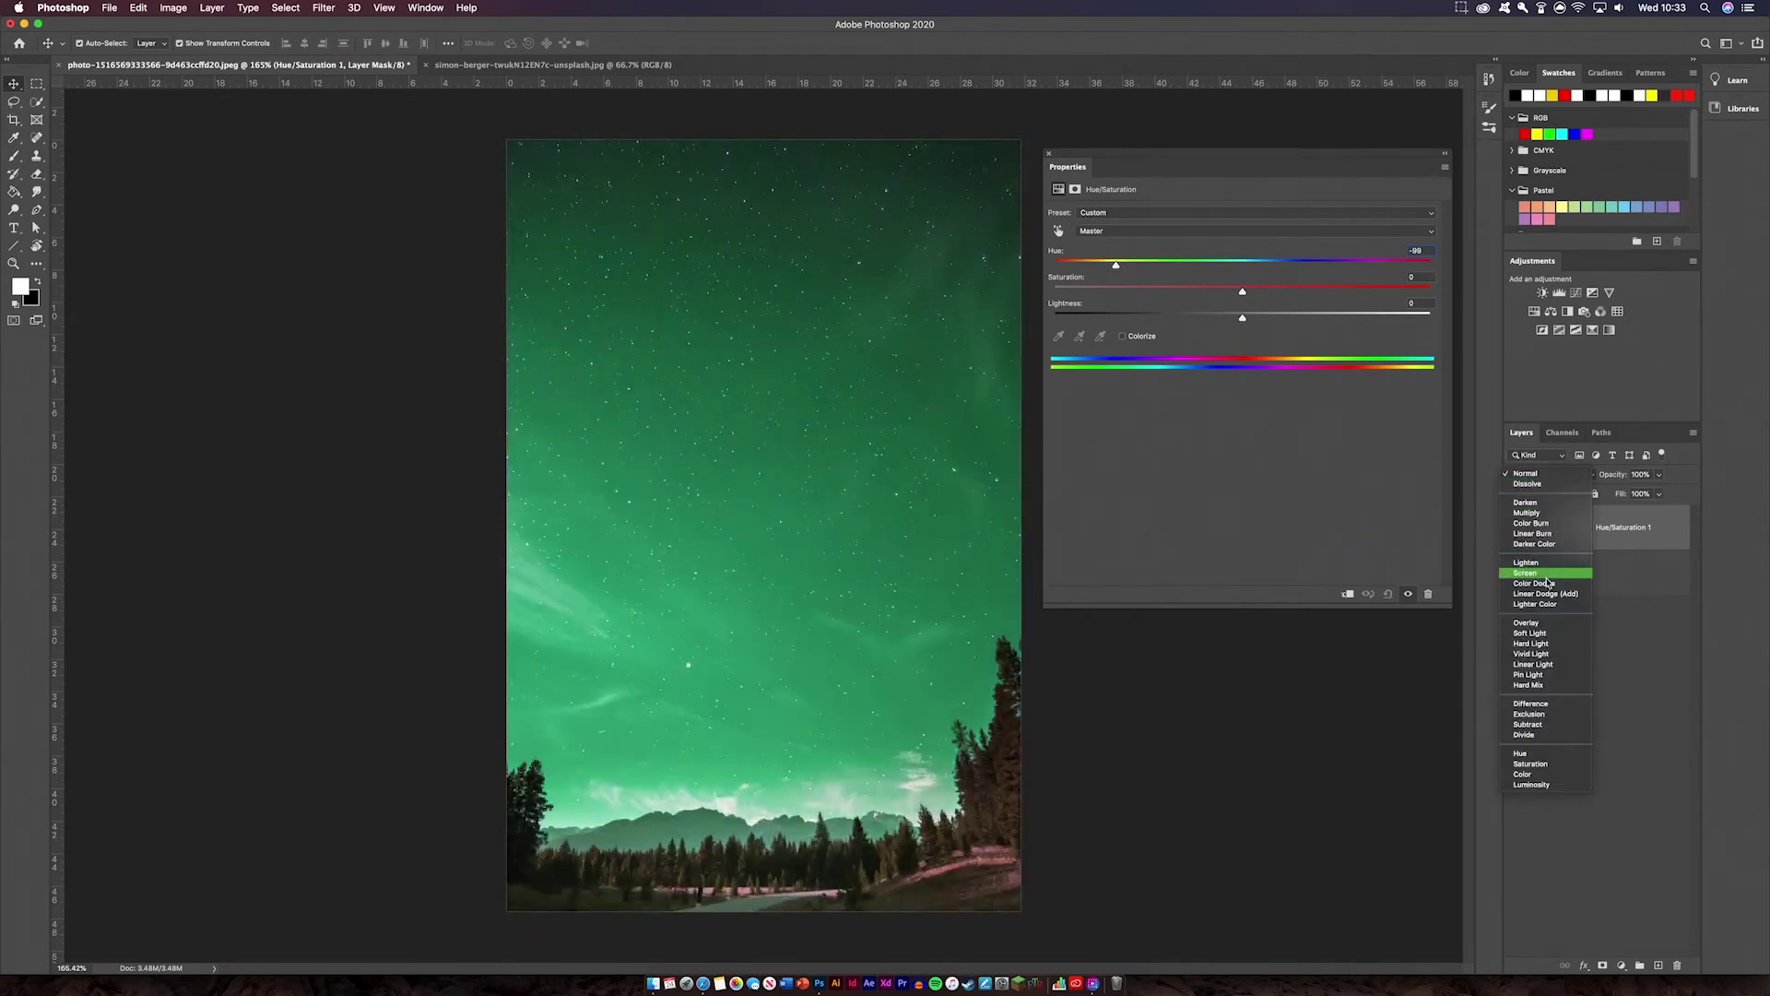
left_click(1545, 625)
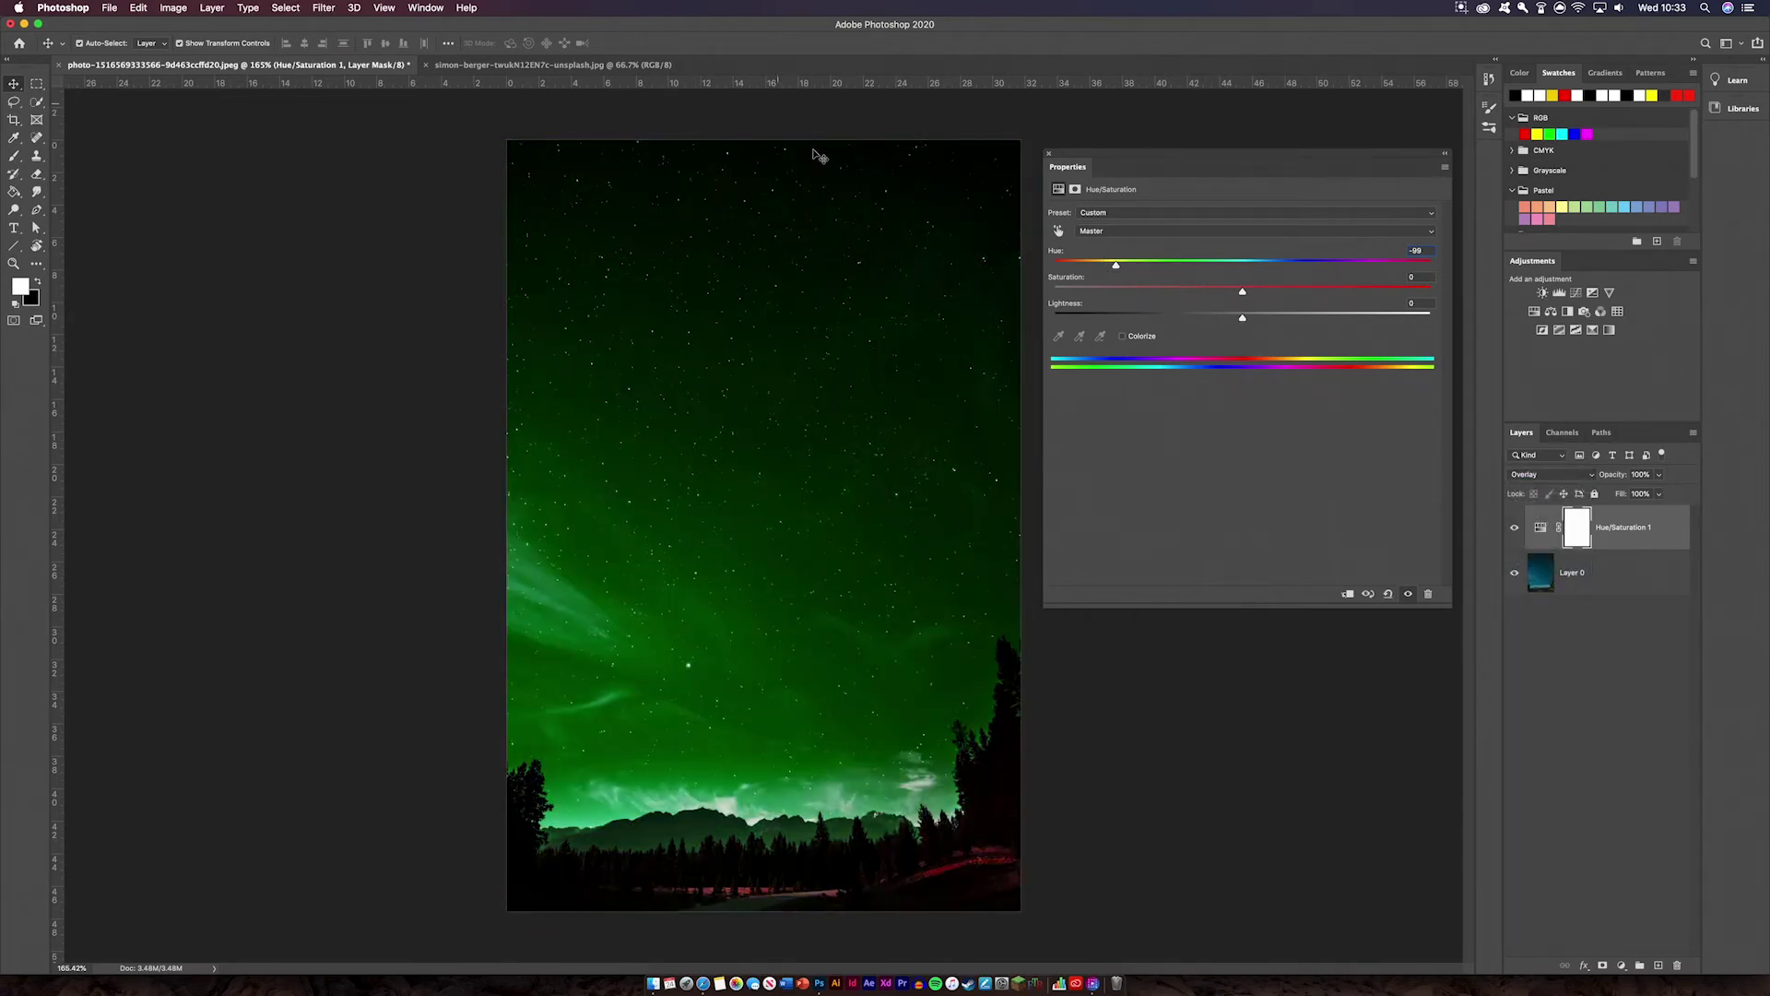
Try Screen blending, then settle the adjustment layer's blend mode on Soft Light.
left_click(1552, 478)
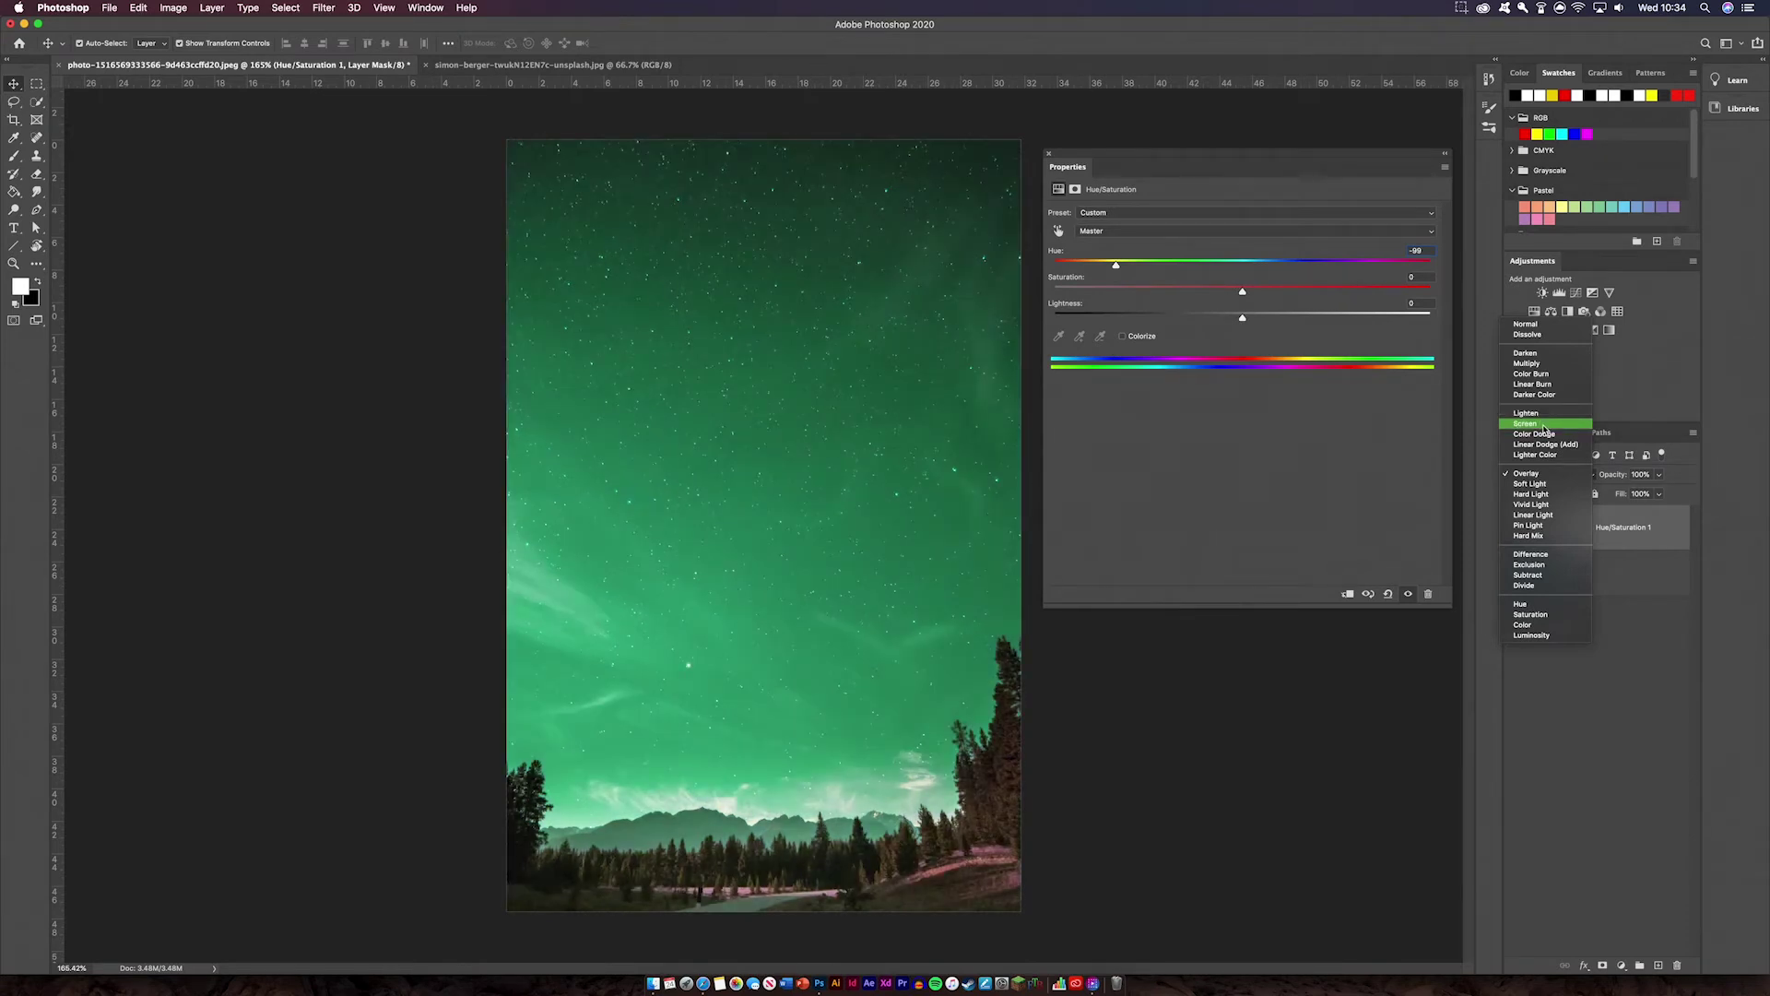
left_click(1544, 425)
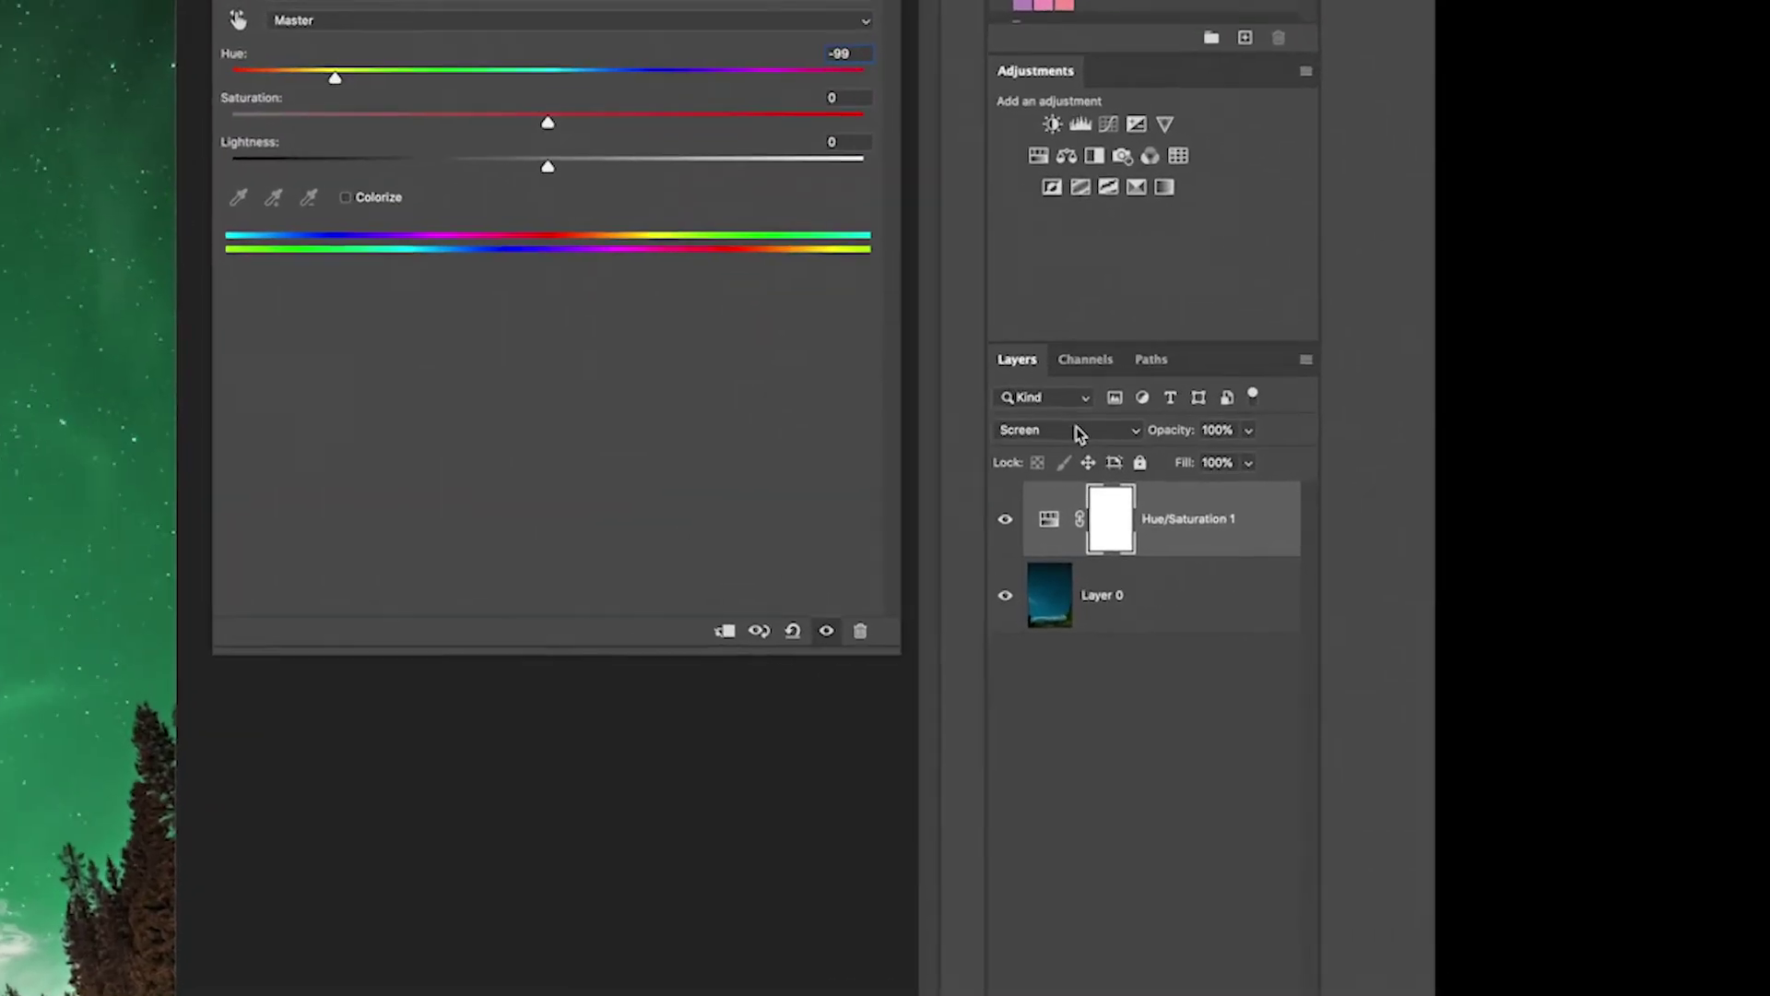
left_click(1556, 476)
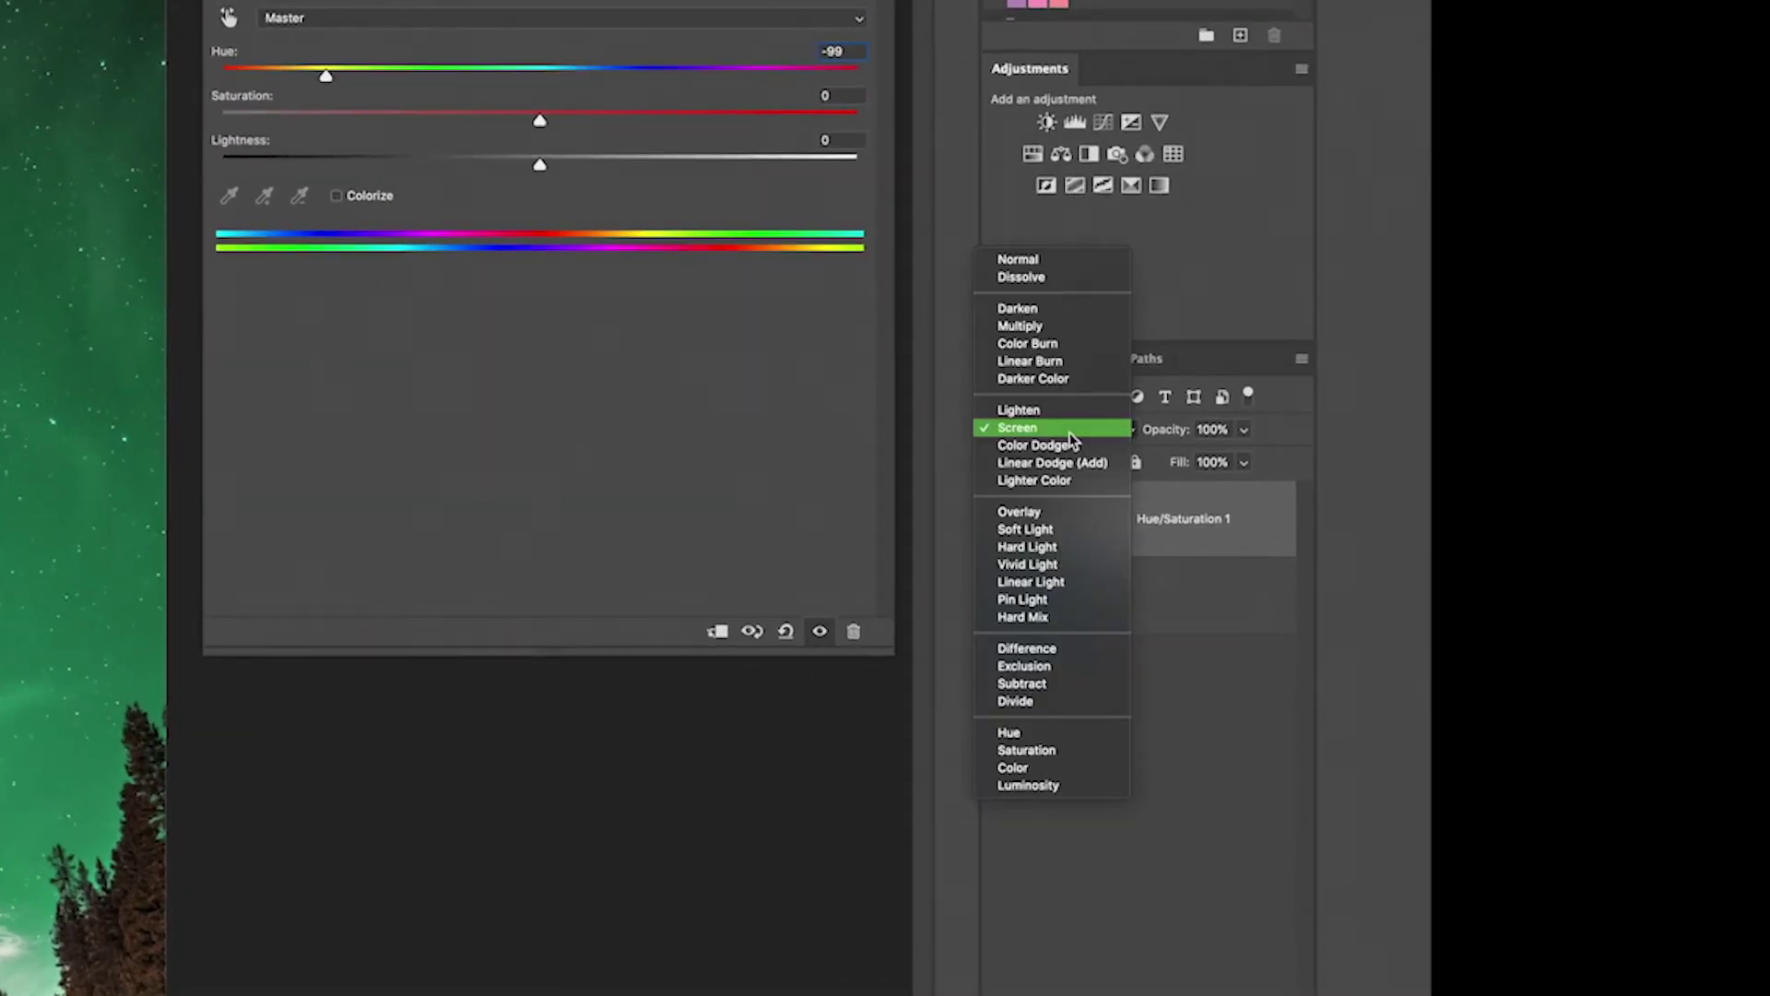
left_click(1069, 430)
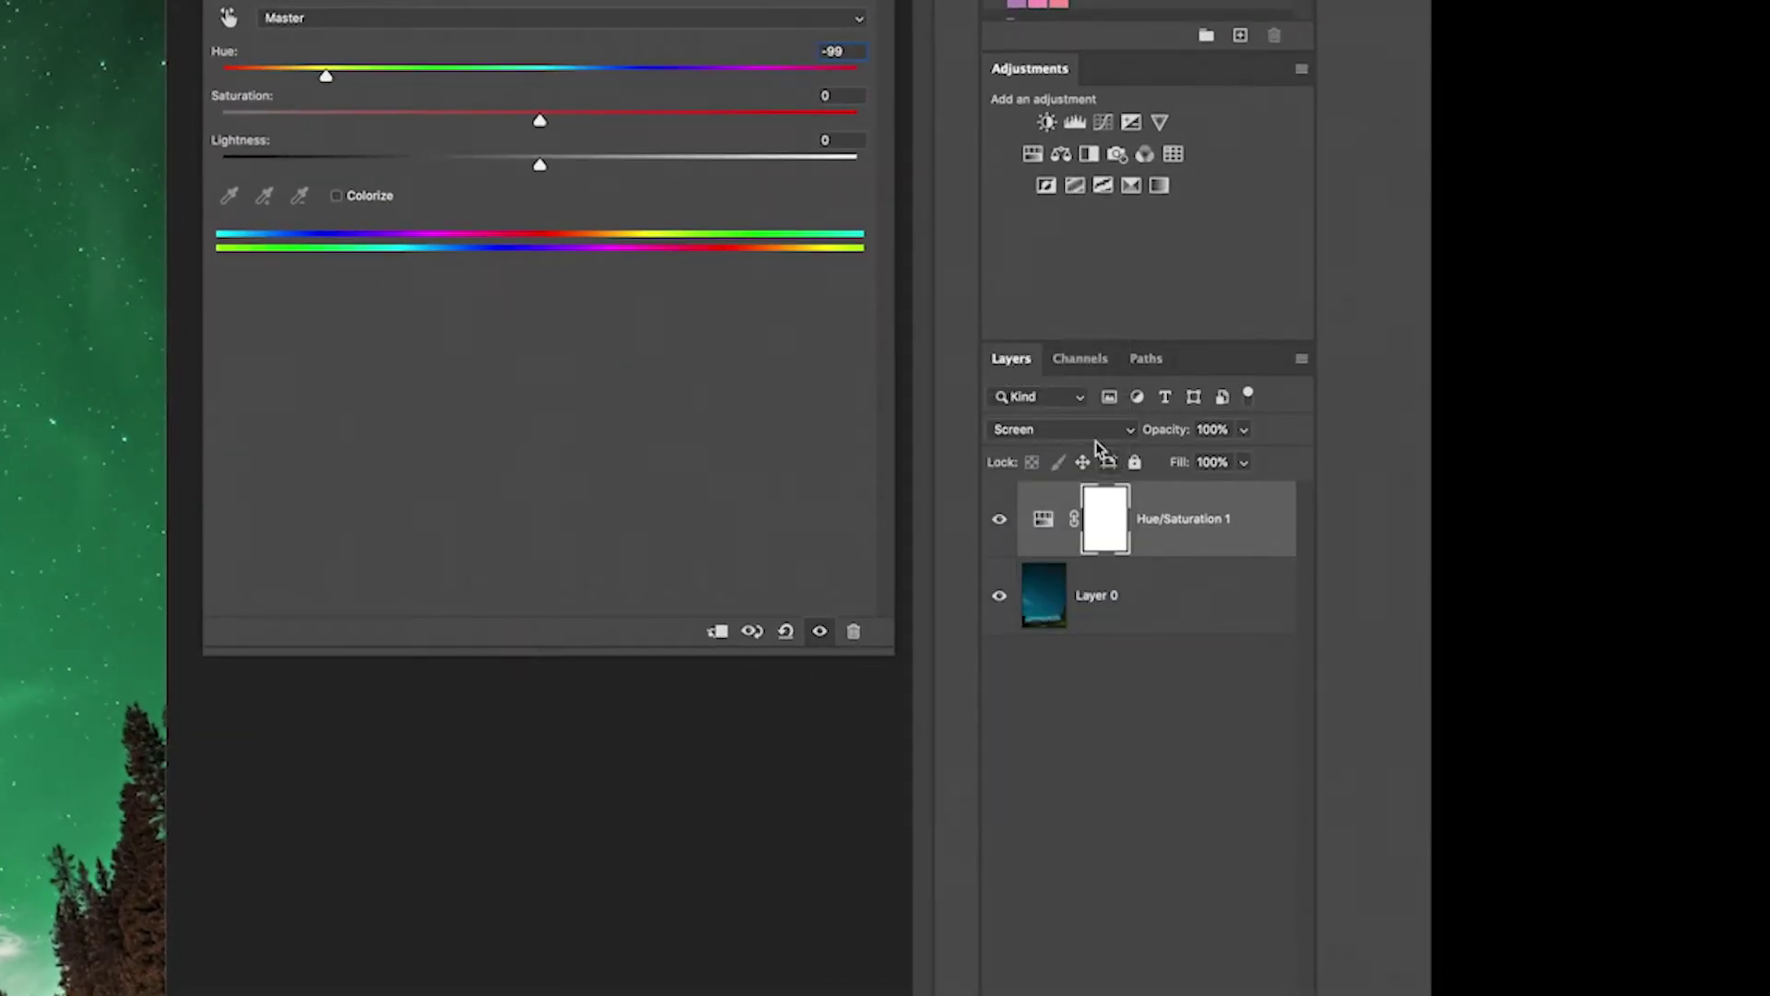
left_click(1096, 433)
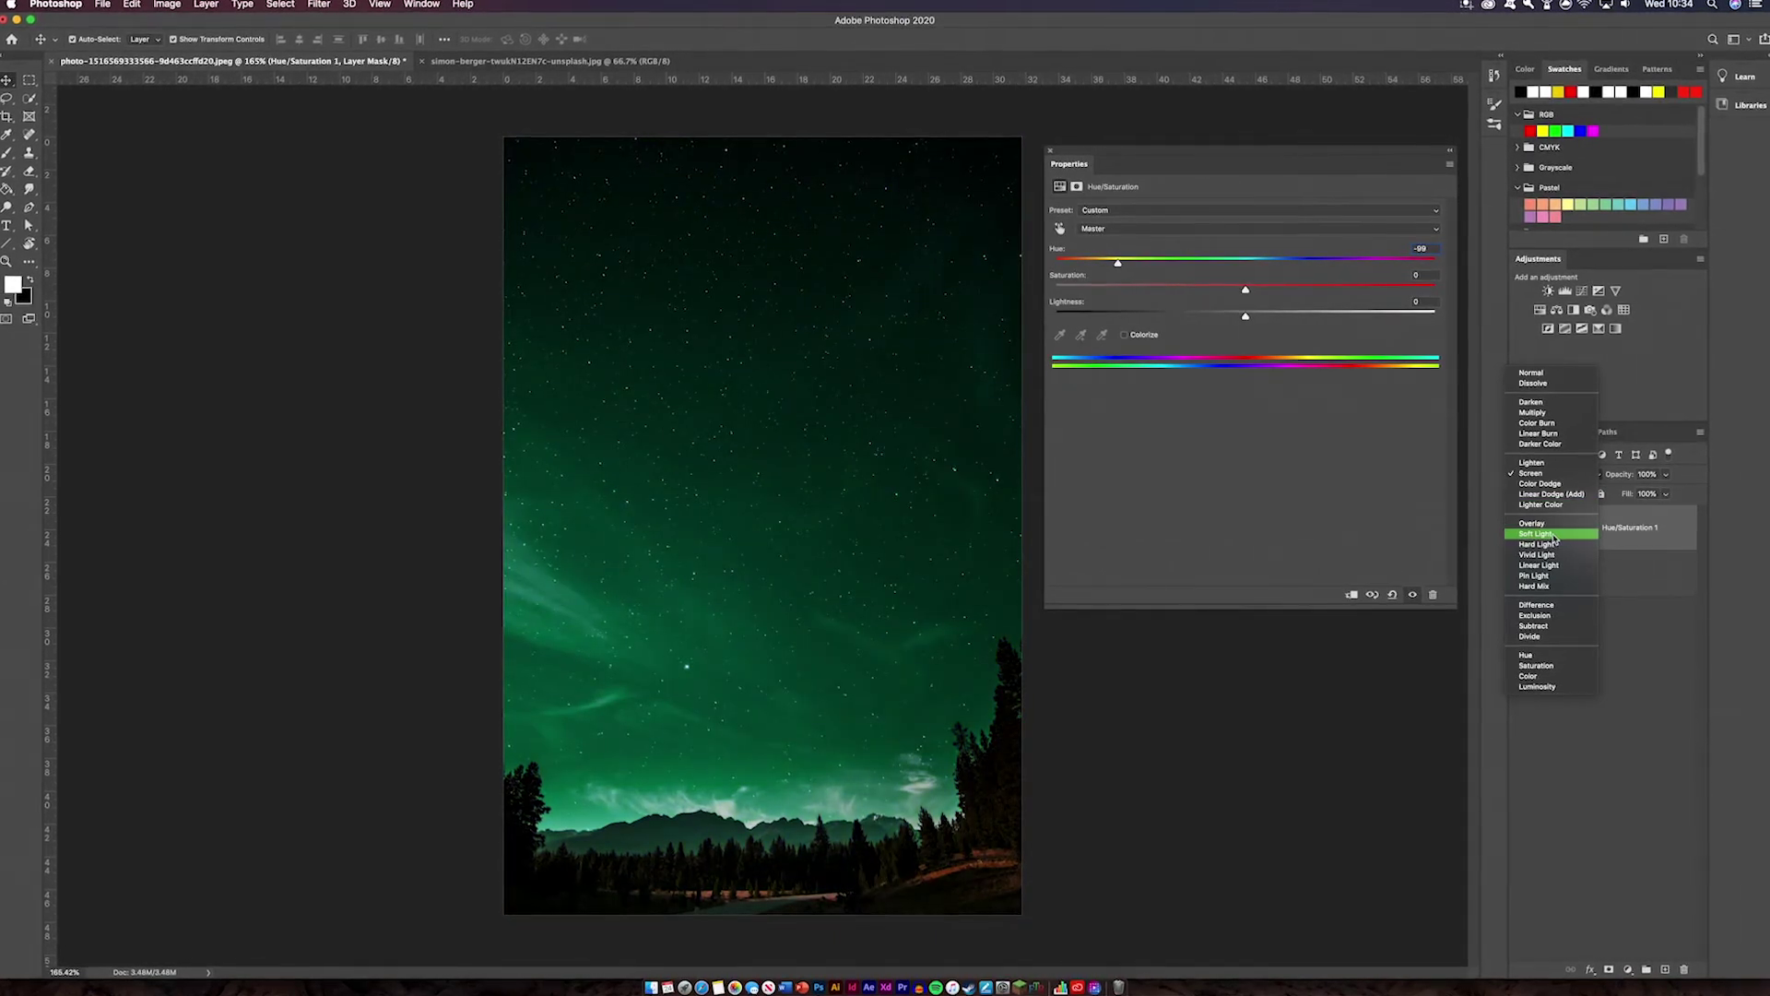
left_click(1555, 538)
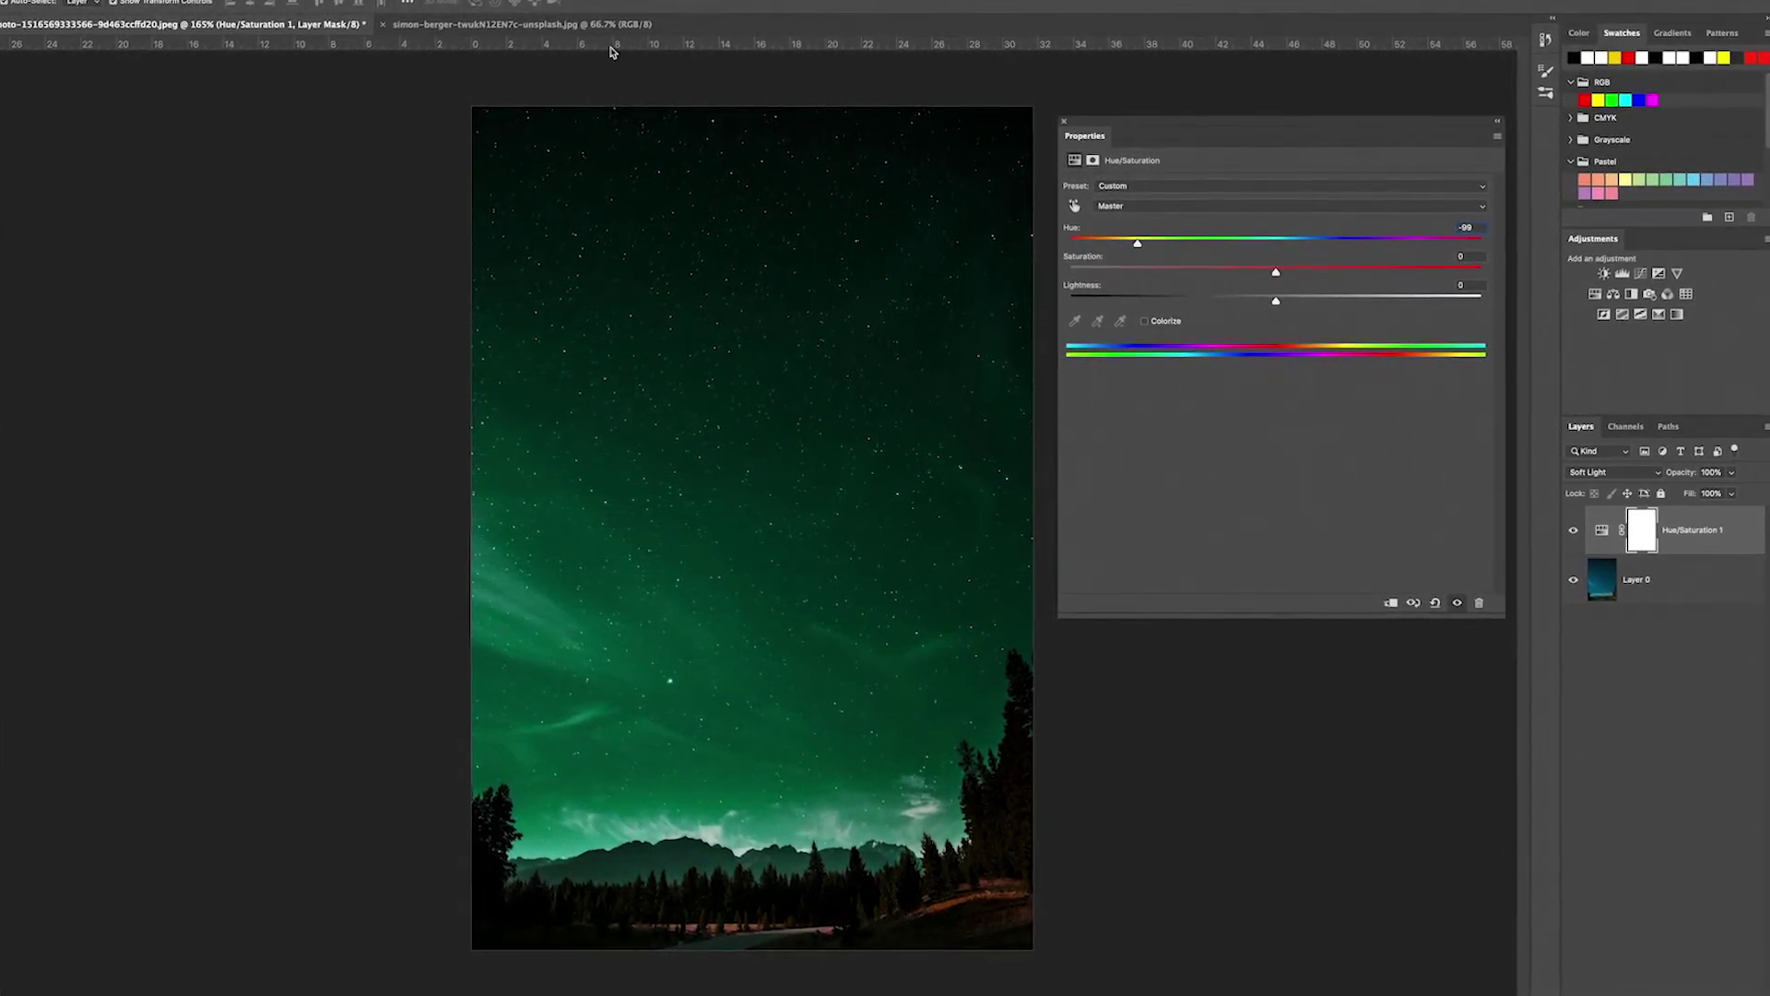
Bring up the pastel mountain sunset document and turn its Background into an editable Layer 0.
left_click(553, 24)
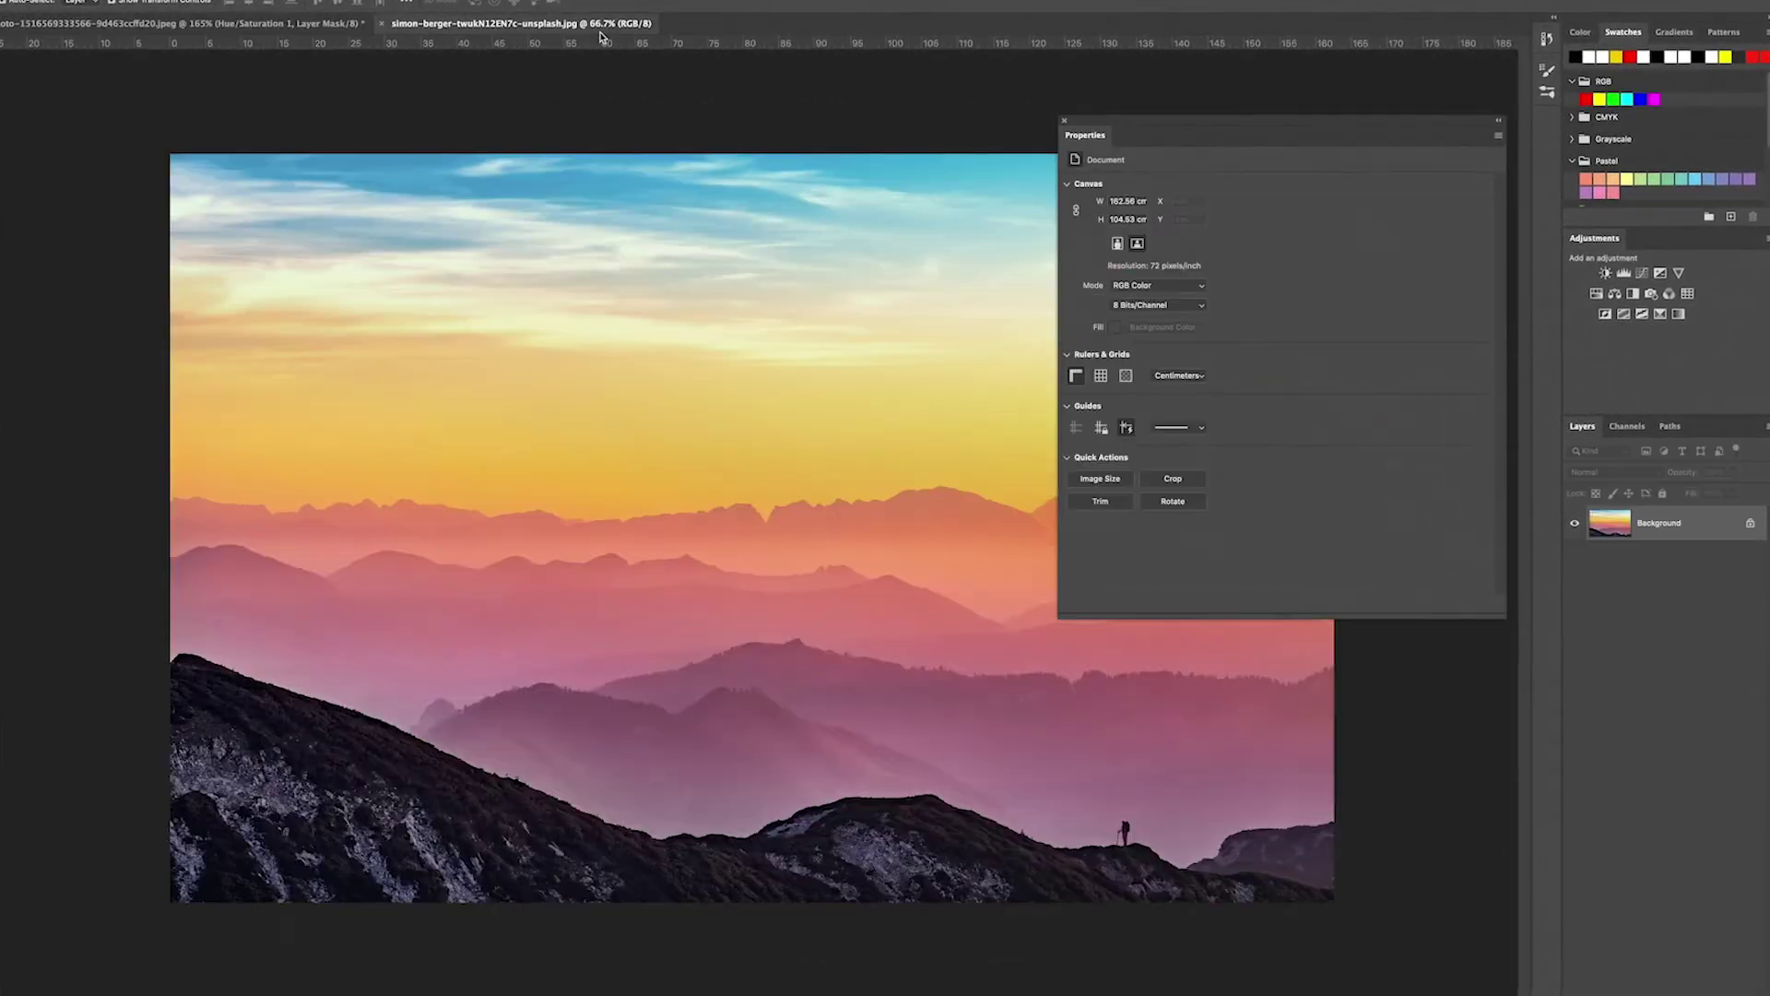
left_click(292, 25)
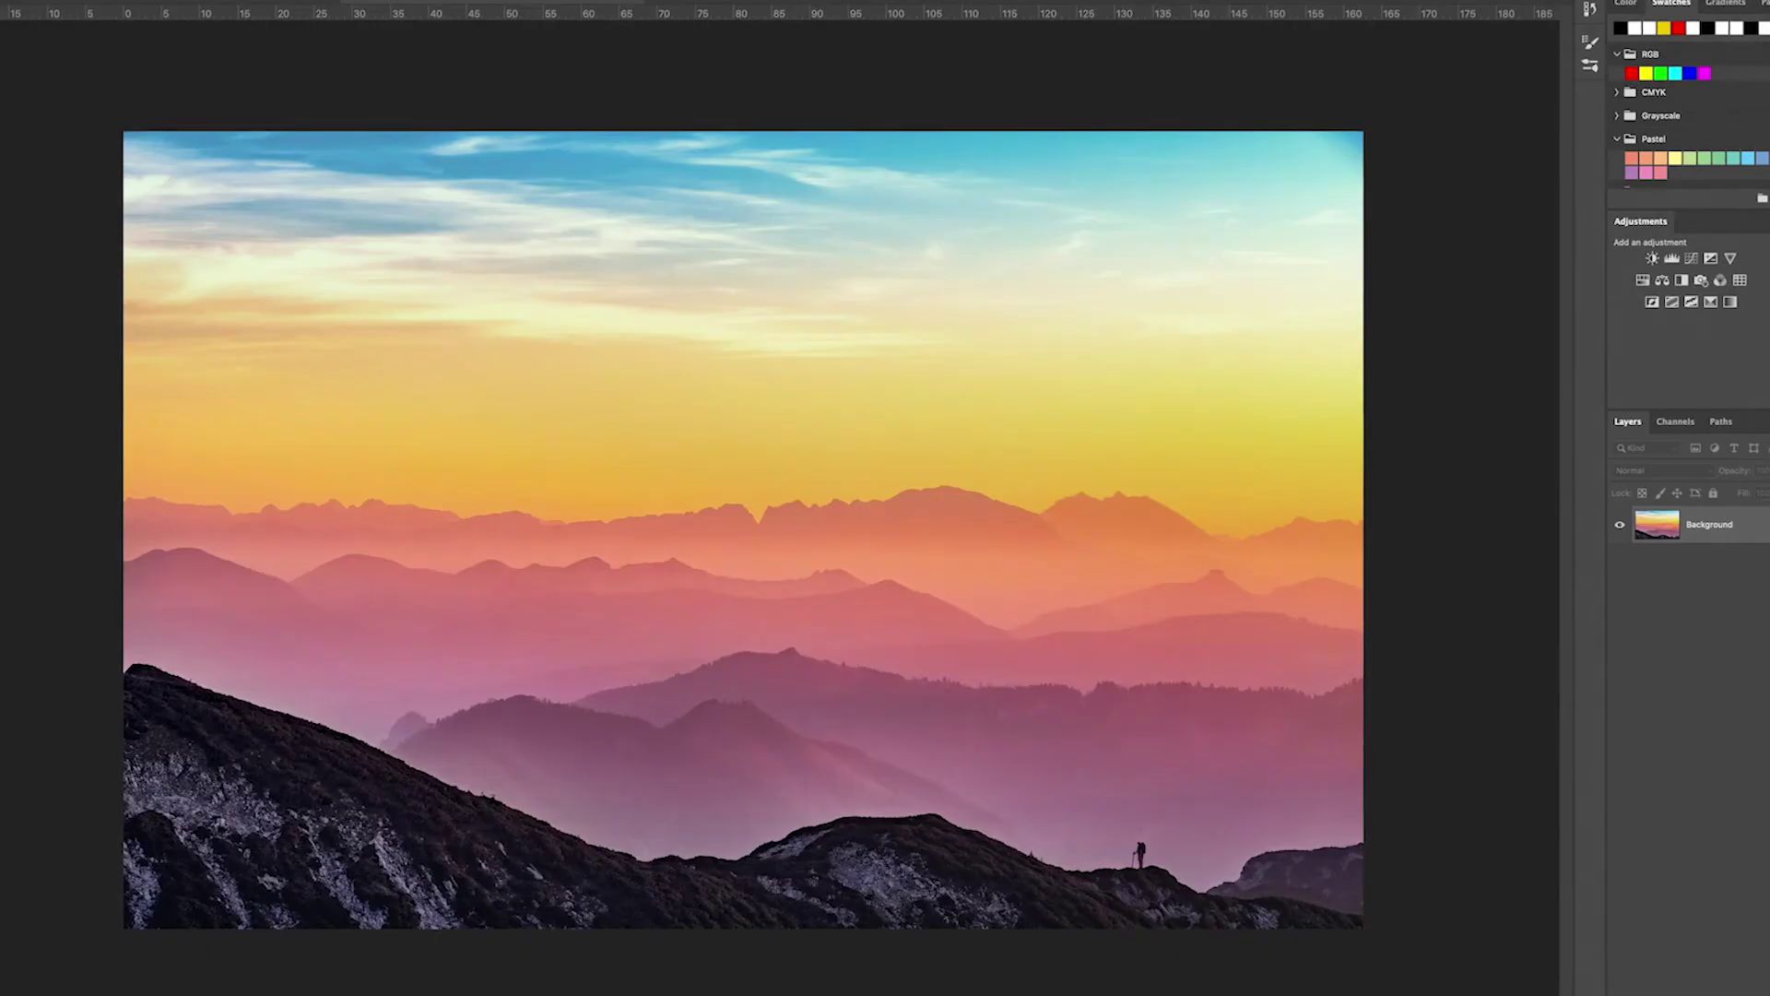
key("ctrl+t")
key("Return")
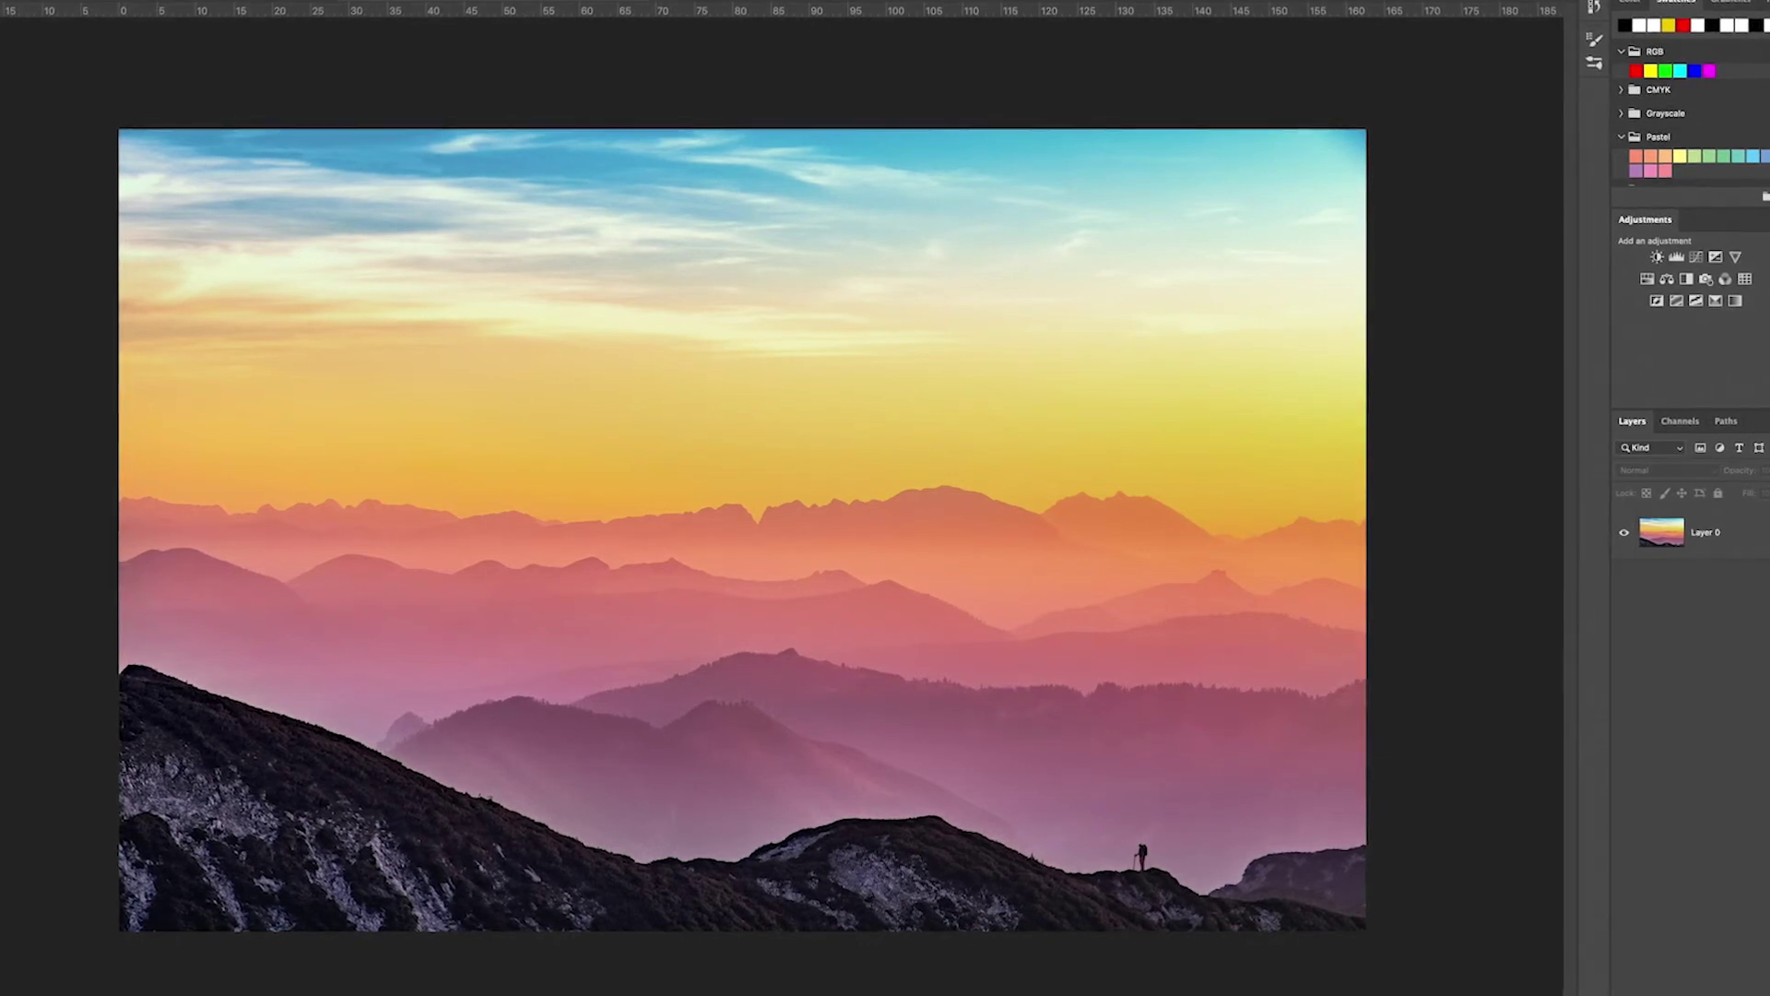
left_click(1741, 730)
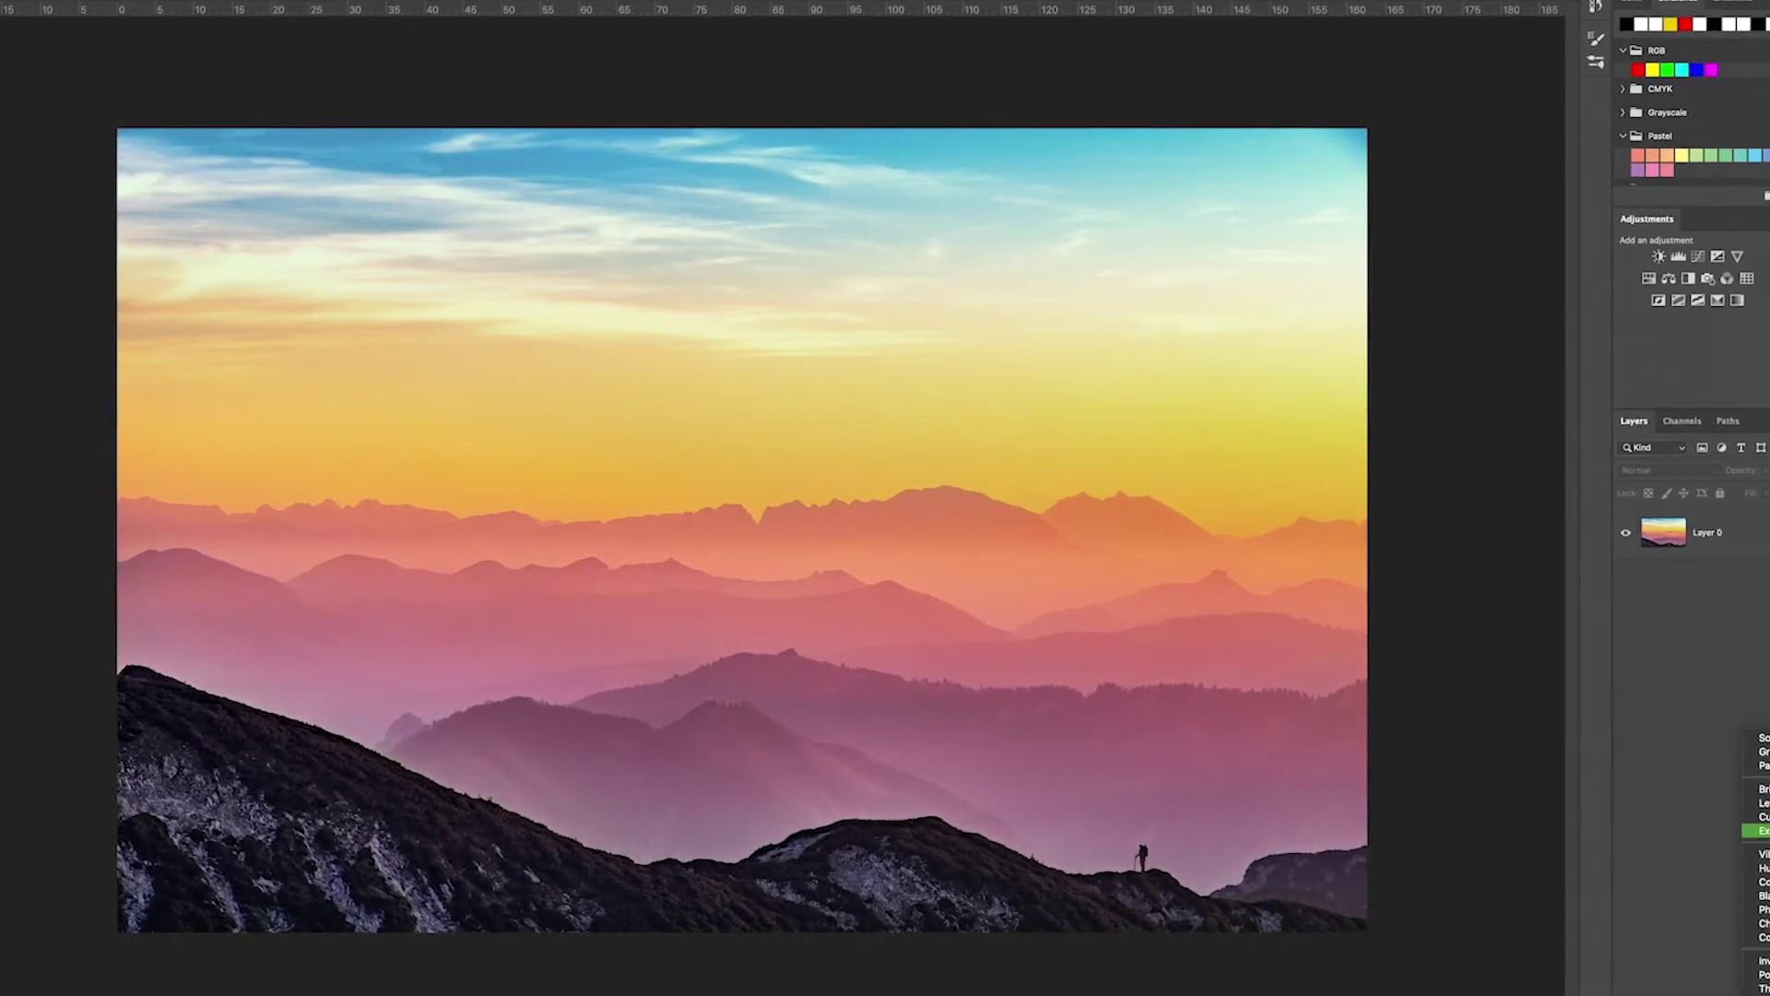
left_click(1757, 869)
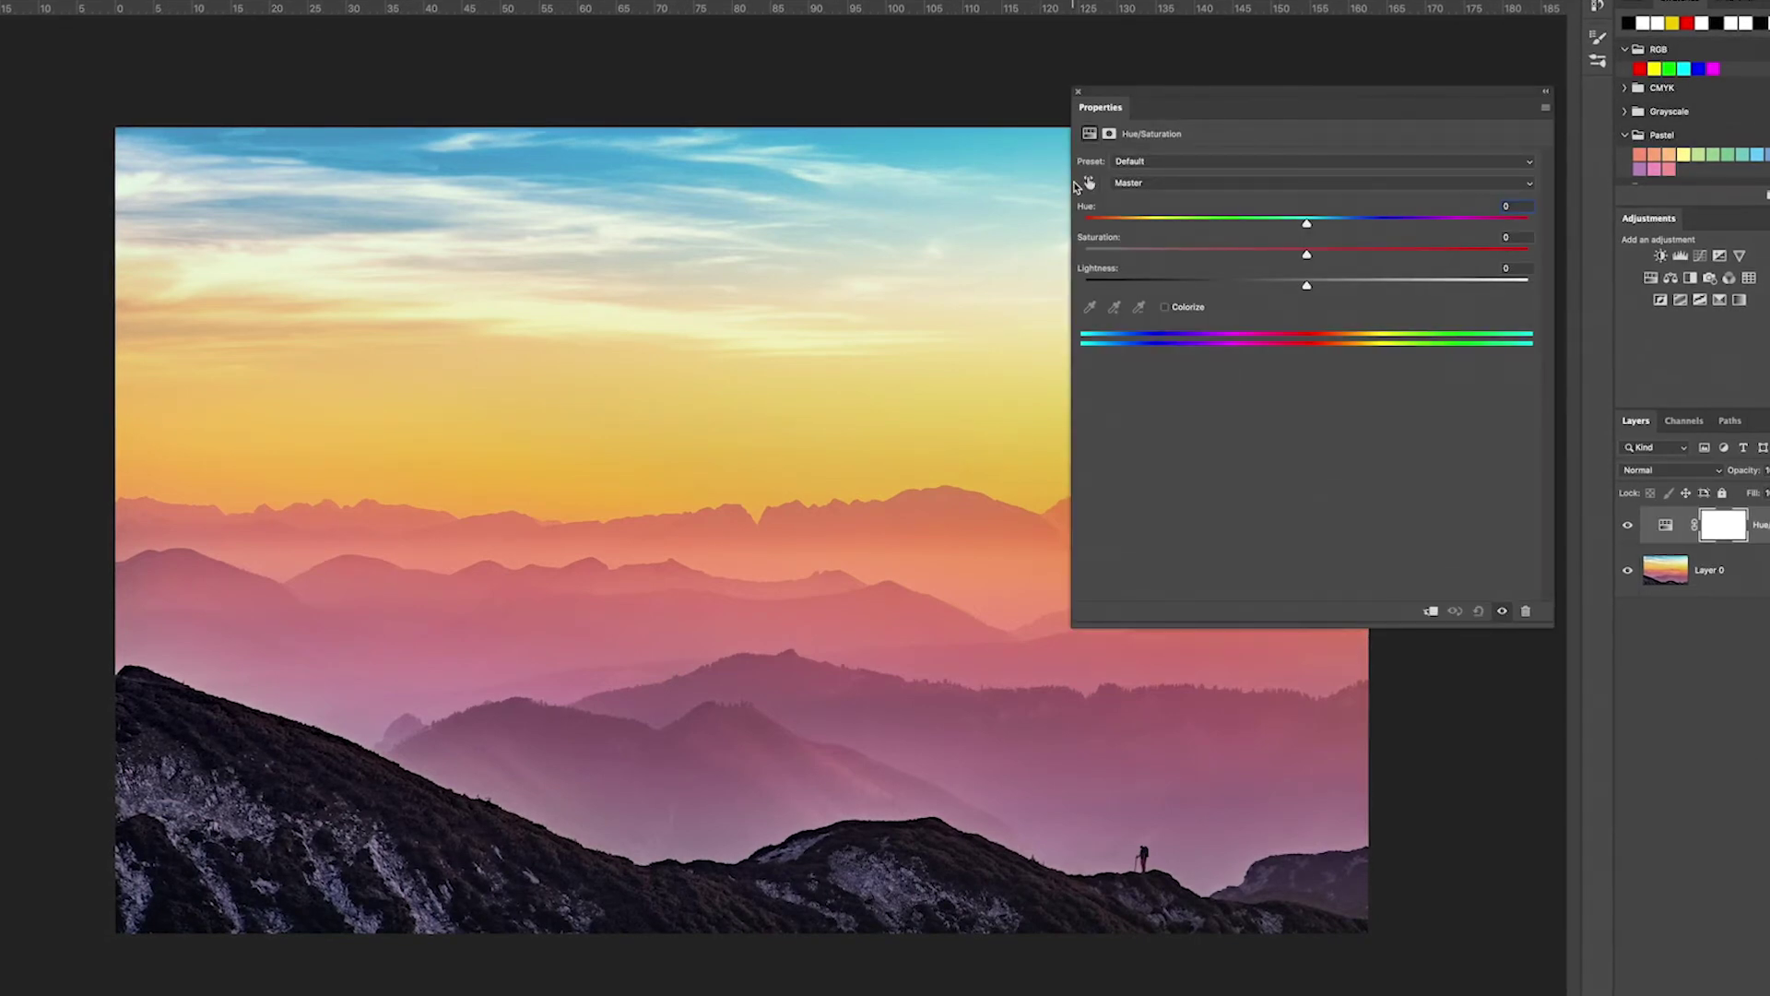
left_click_drag(1353, 222, 1505, 229)
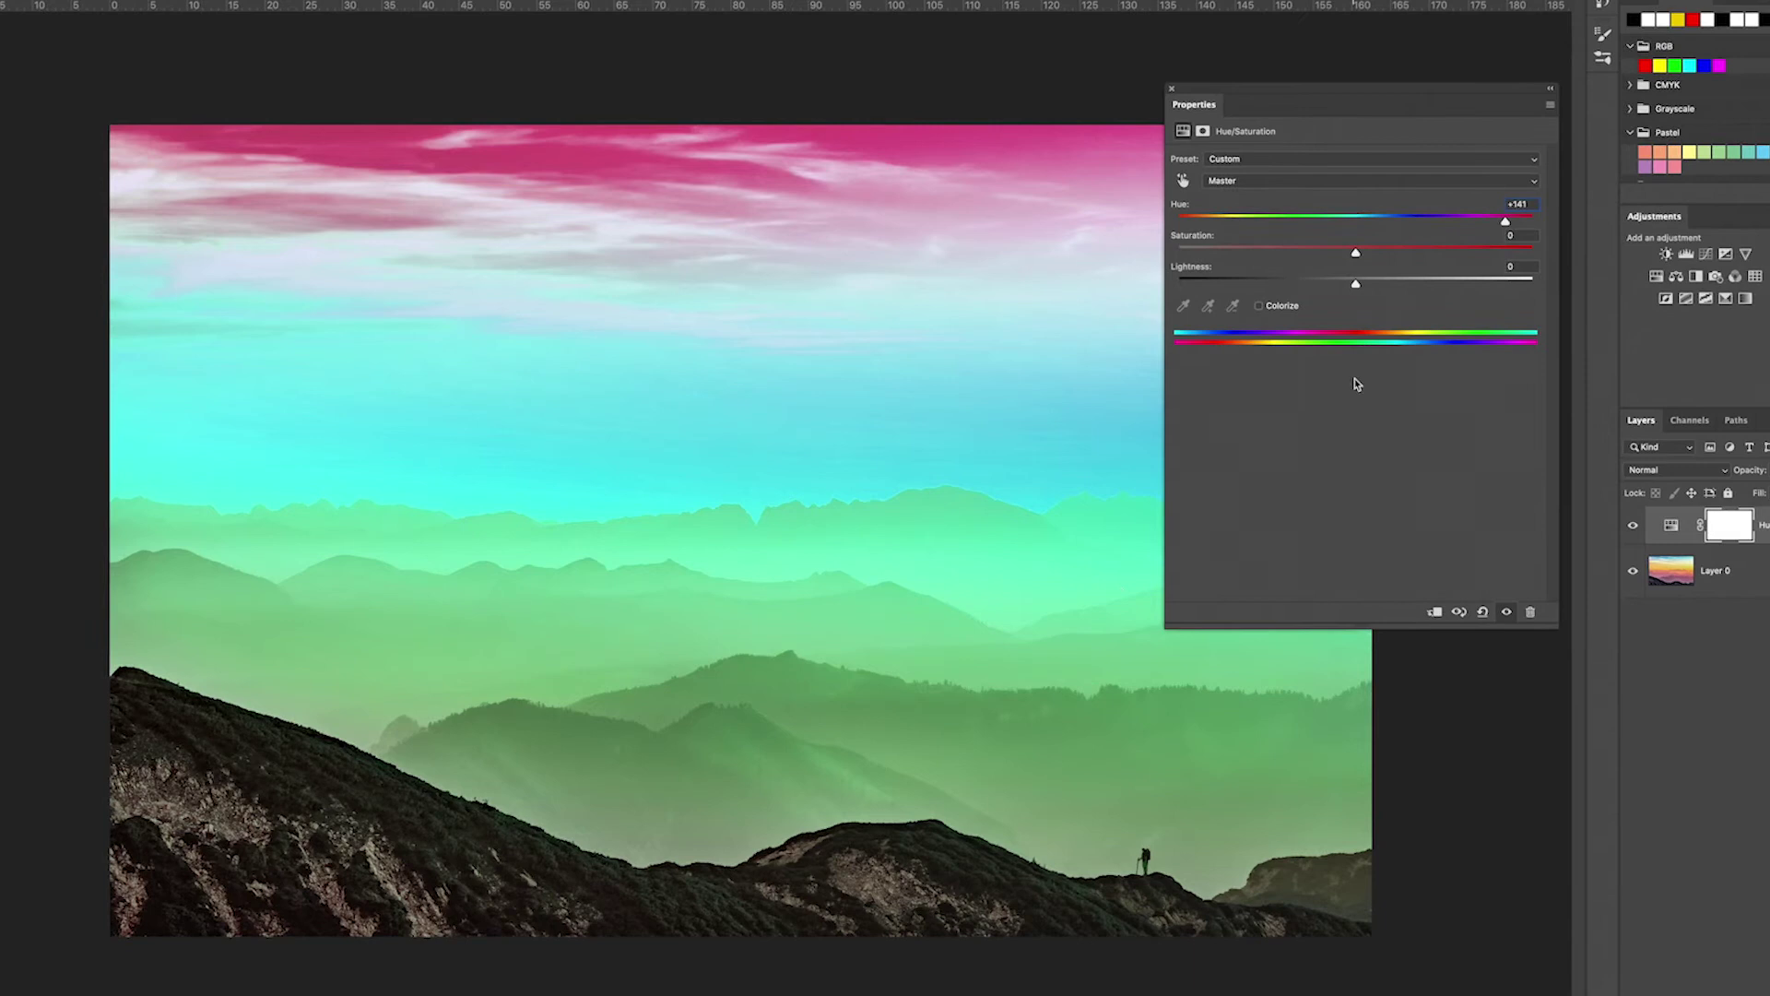
left_click_drag(1355, 252, 1289, 251)
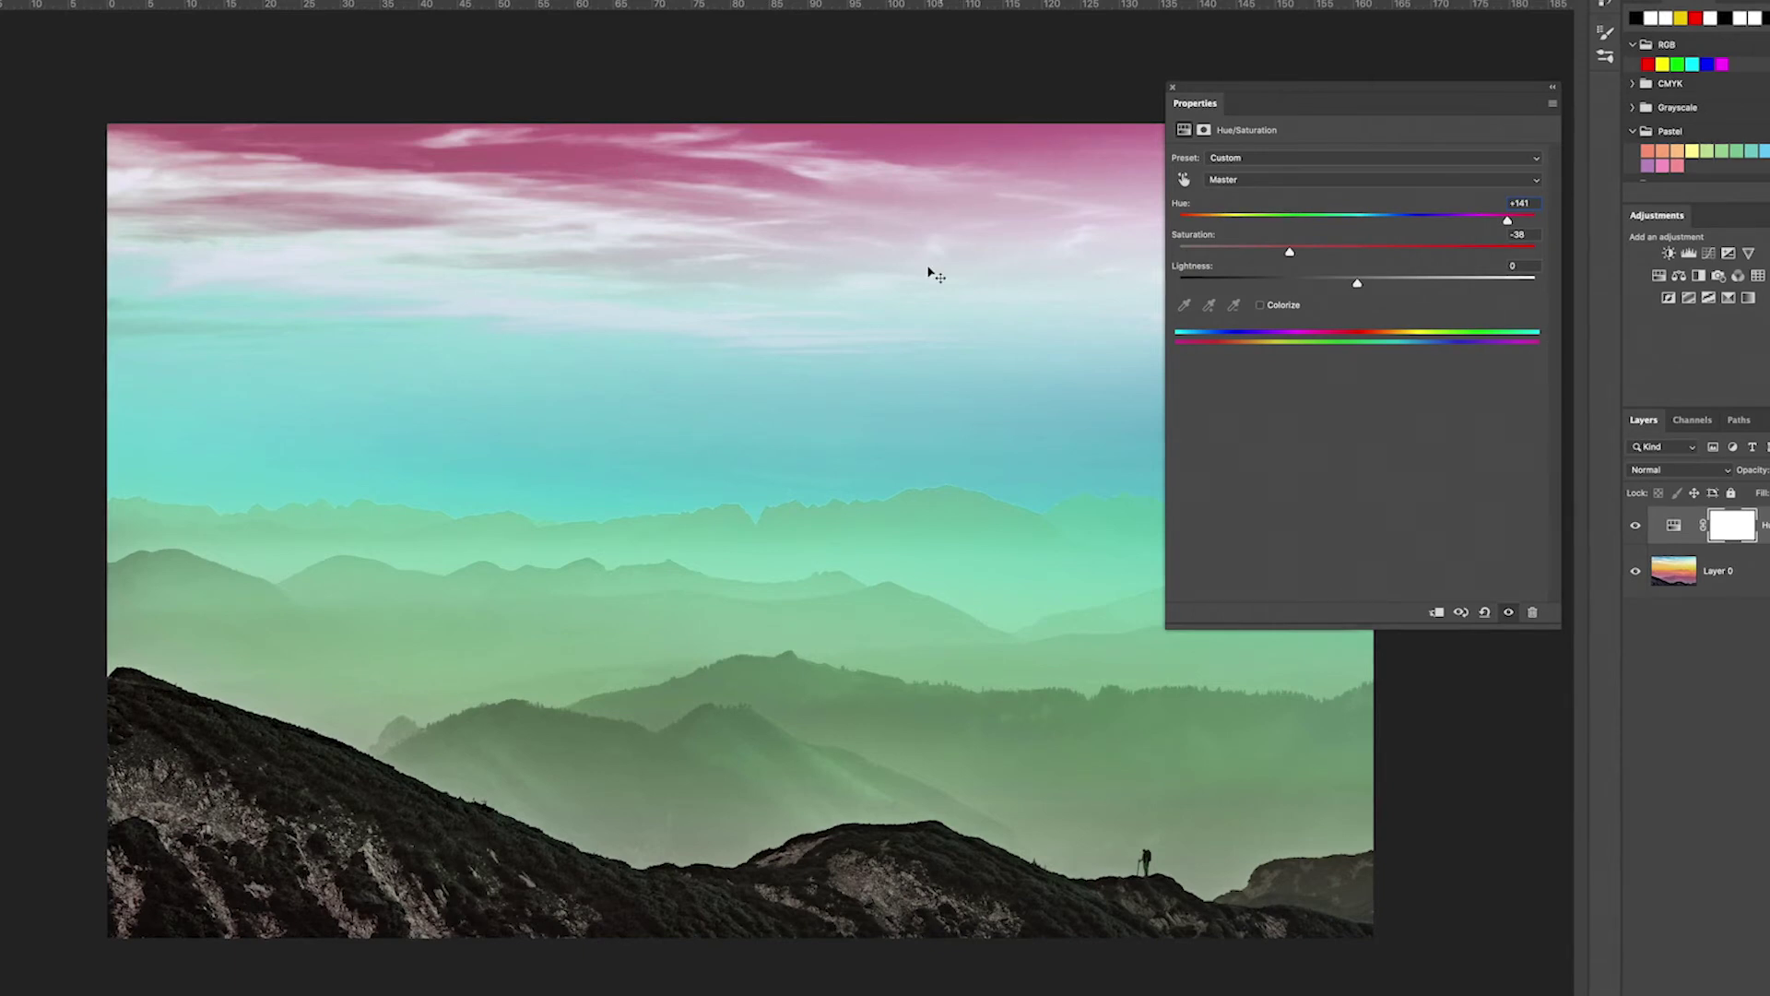
left_click_drag(1289, 252, 1357, 255)
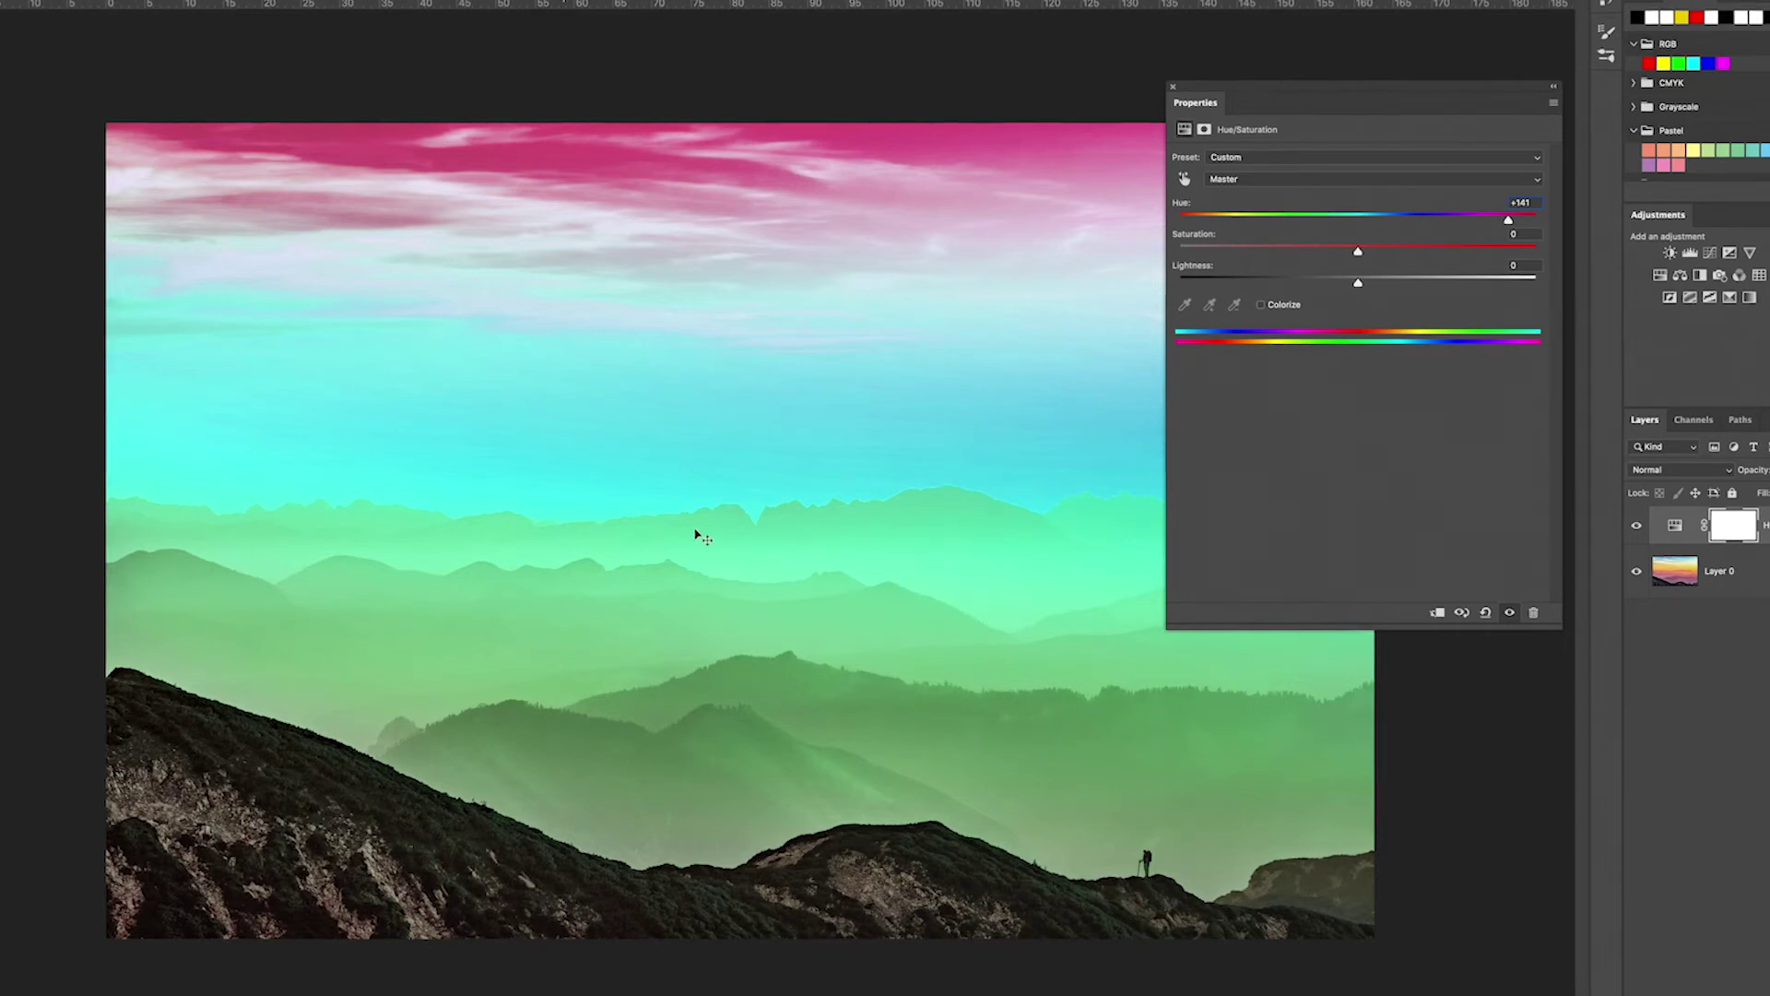
Reset Hue/Saturation, target Yellows sampled from the sky, and set Hue to -42 for a crimson band.
left_click(1485, 613)
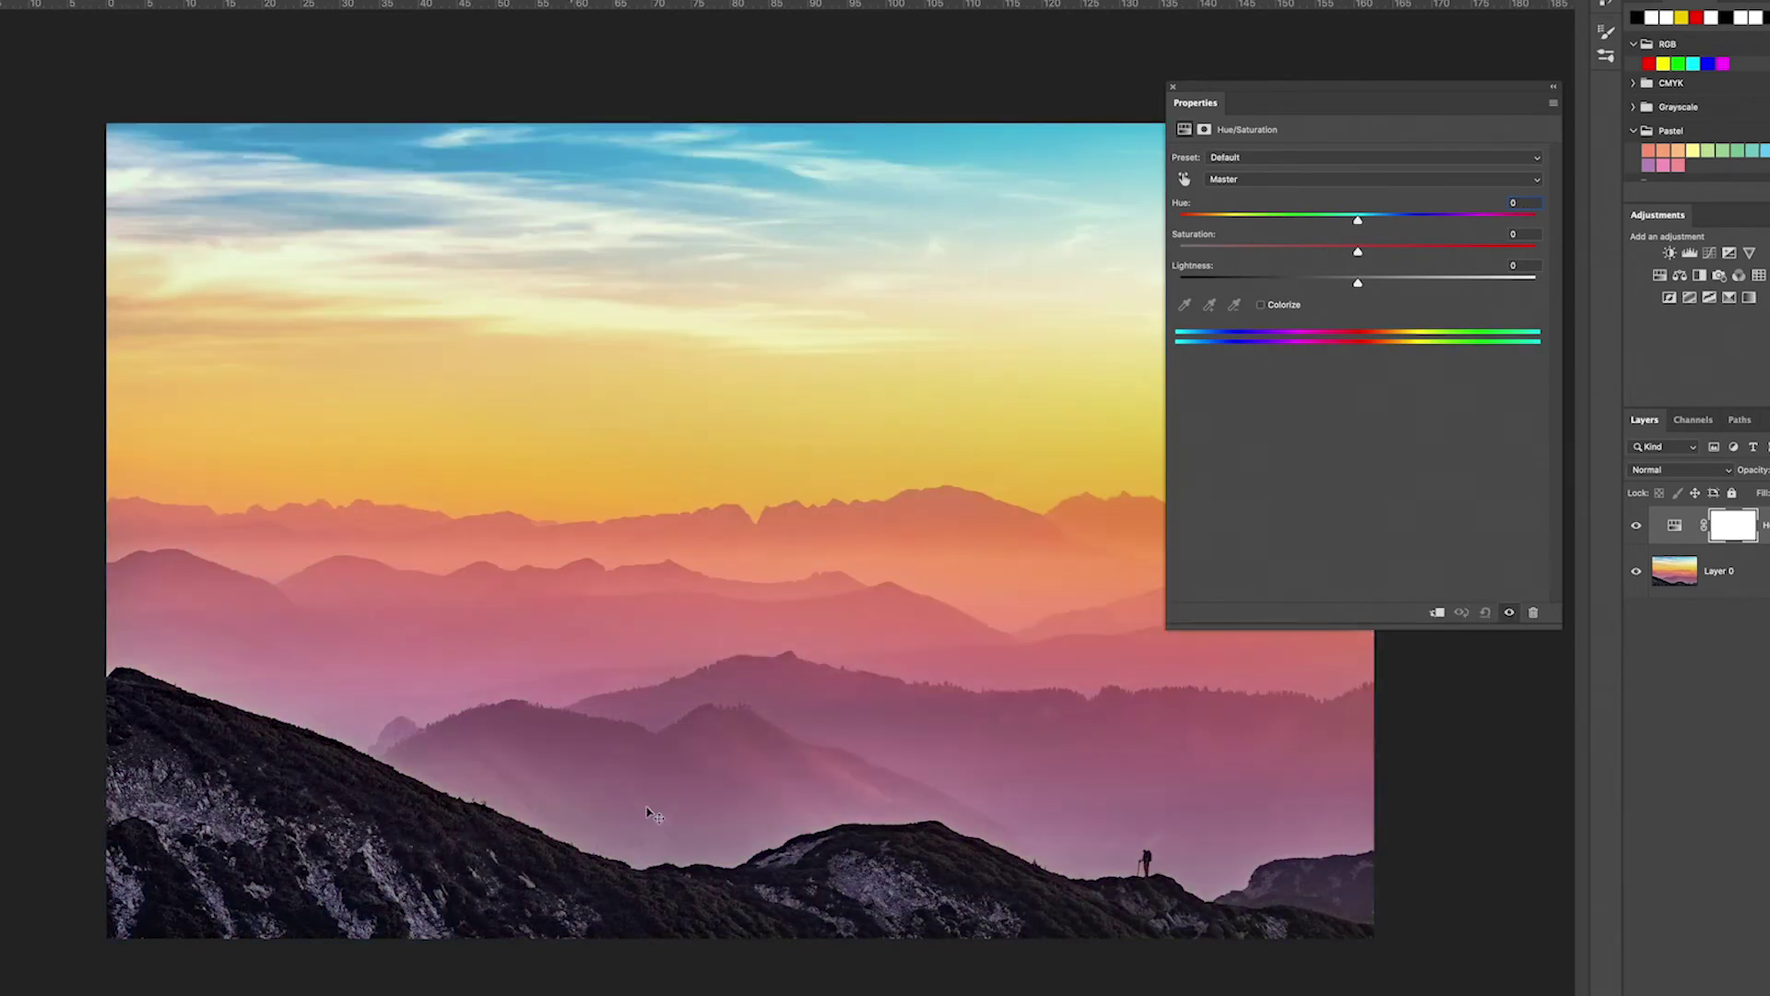
left_click(1292, 180)
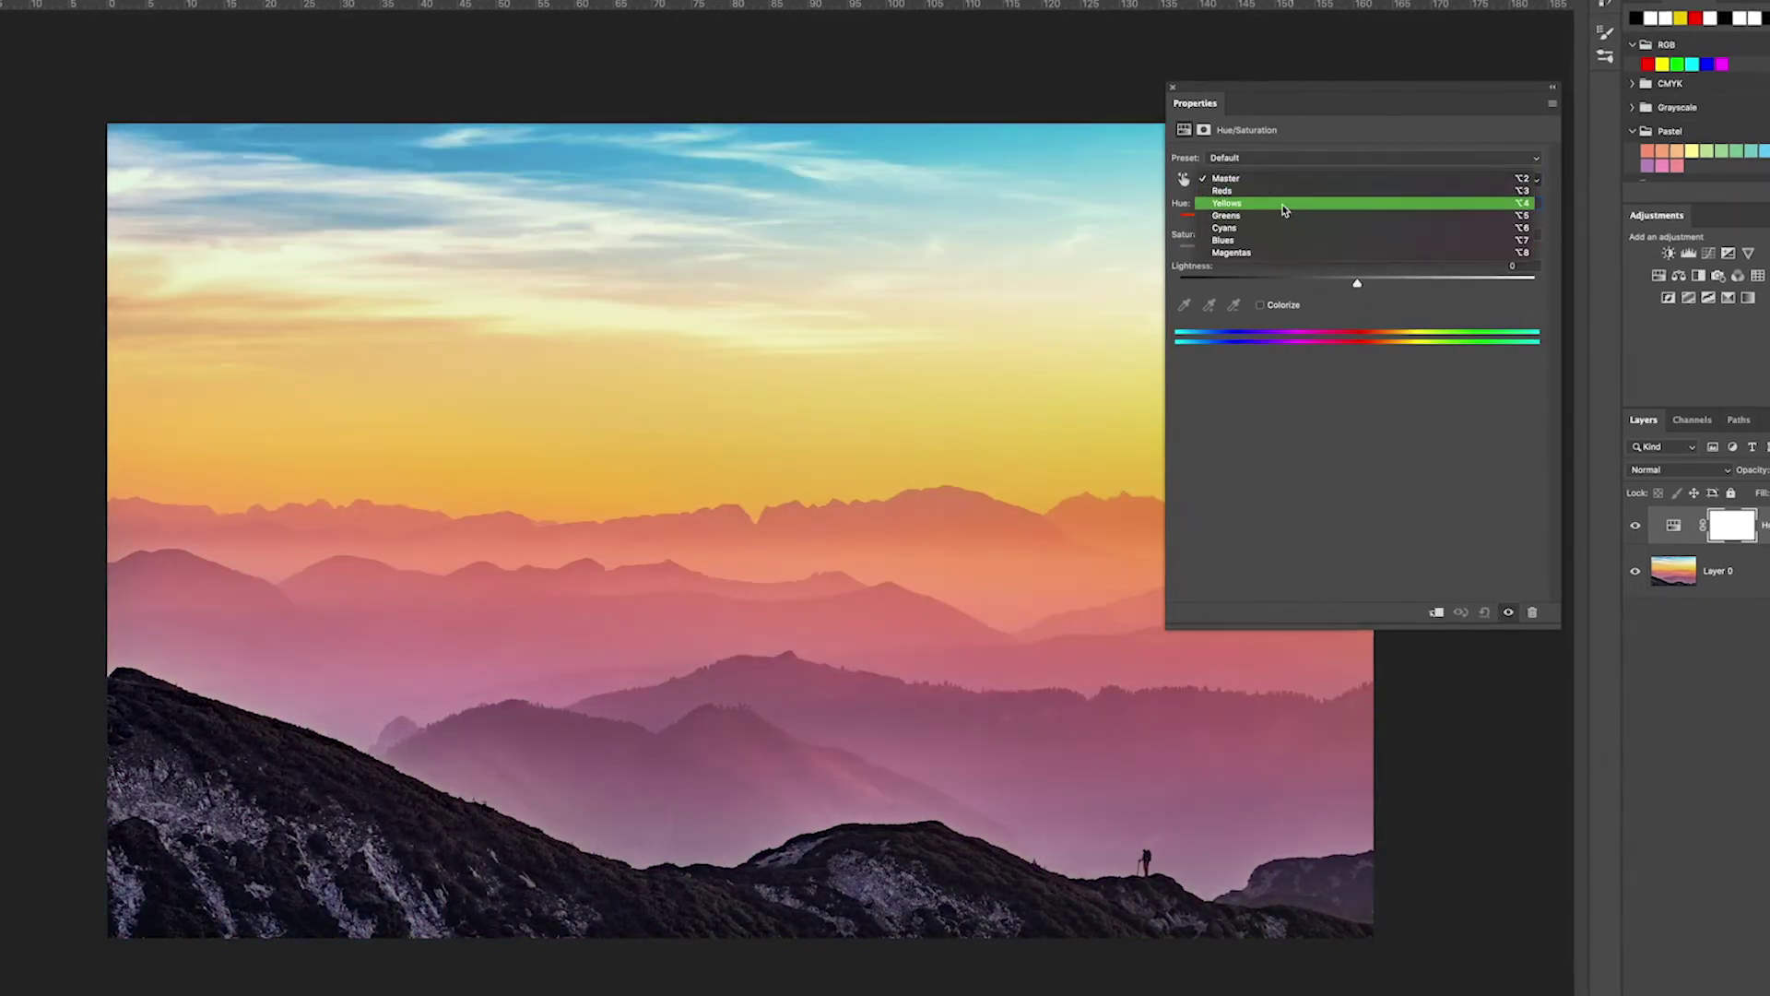
left_click(1284, 207)
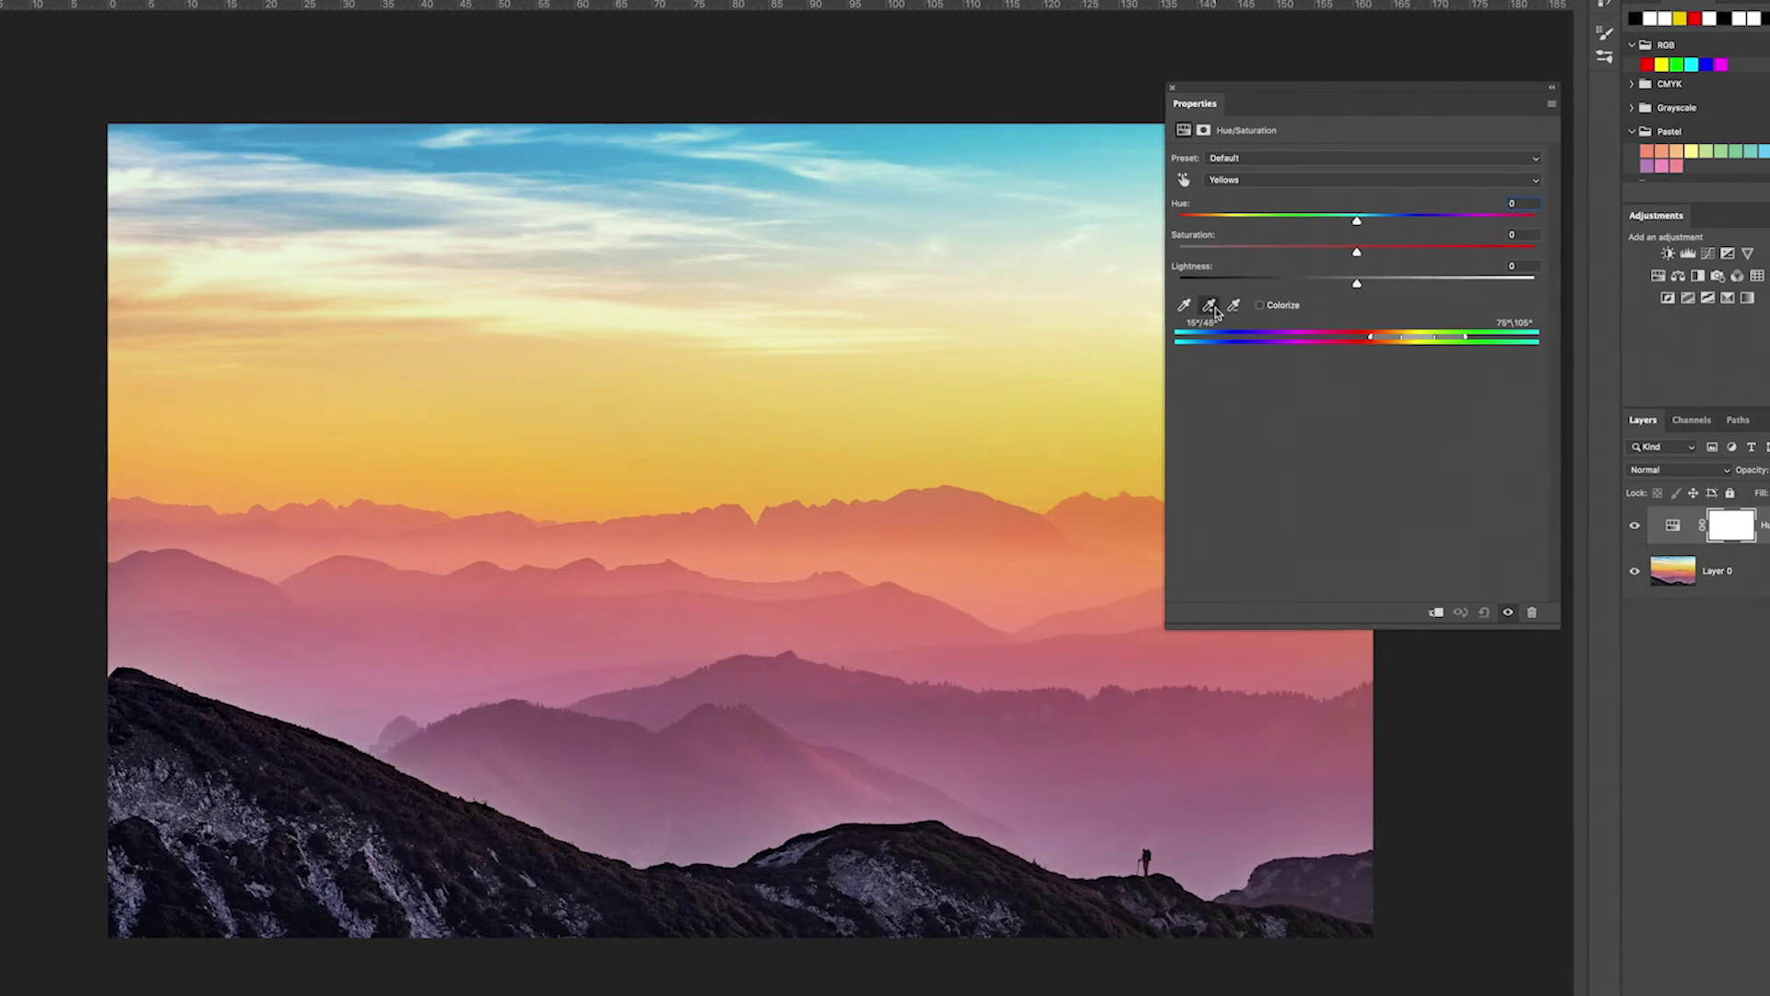
left_click_drag(890, 410, 679, 490)
left_click_drag(1354, 227, 1477, 229)
left_click_drag(1348, 221, 1281, 223)
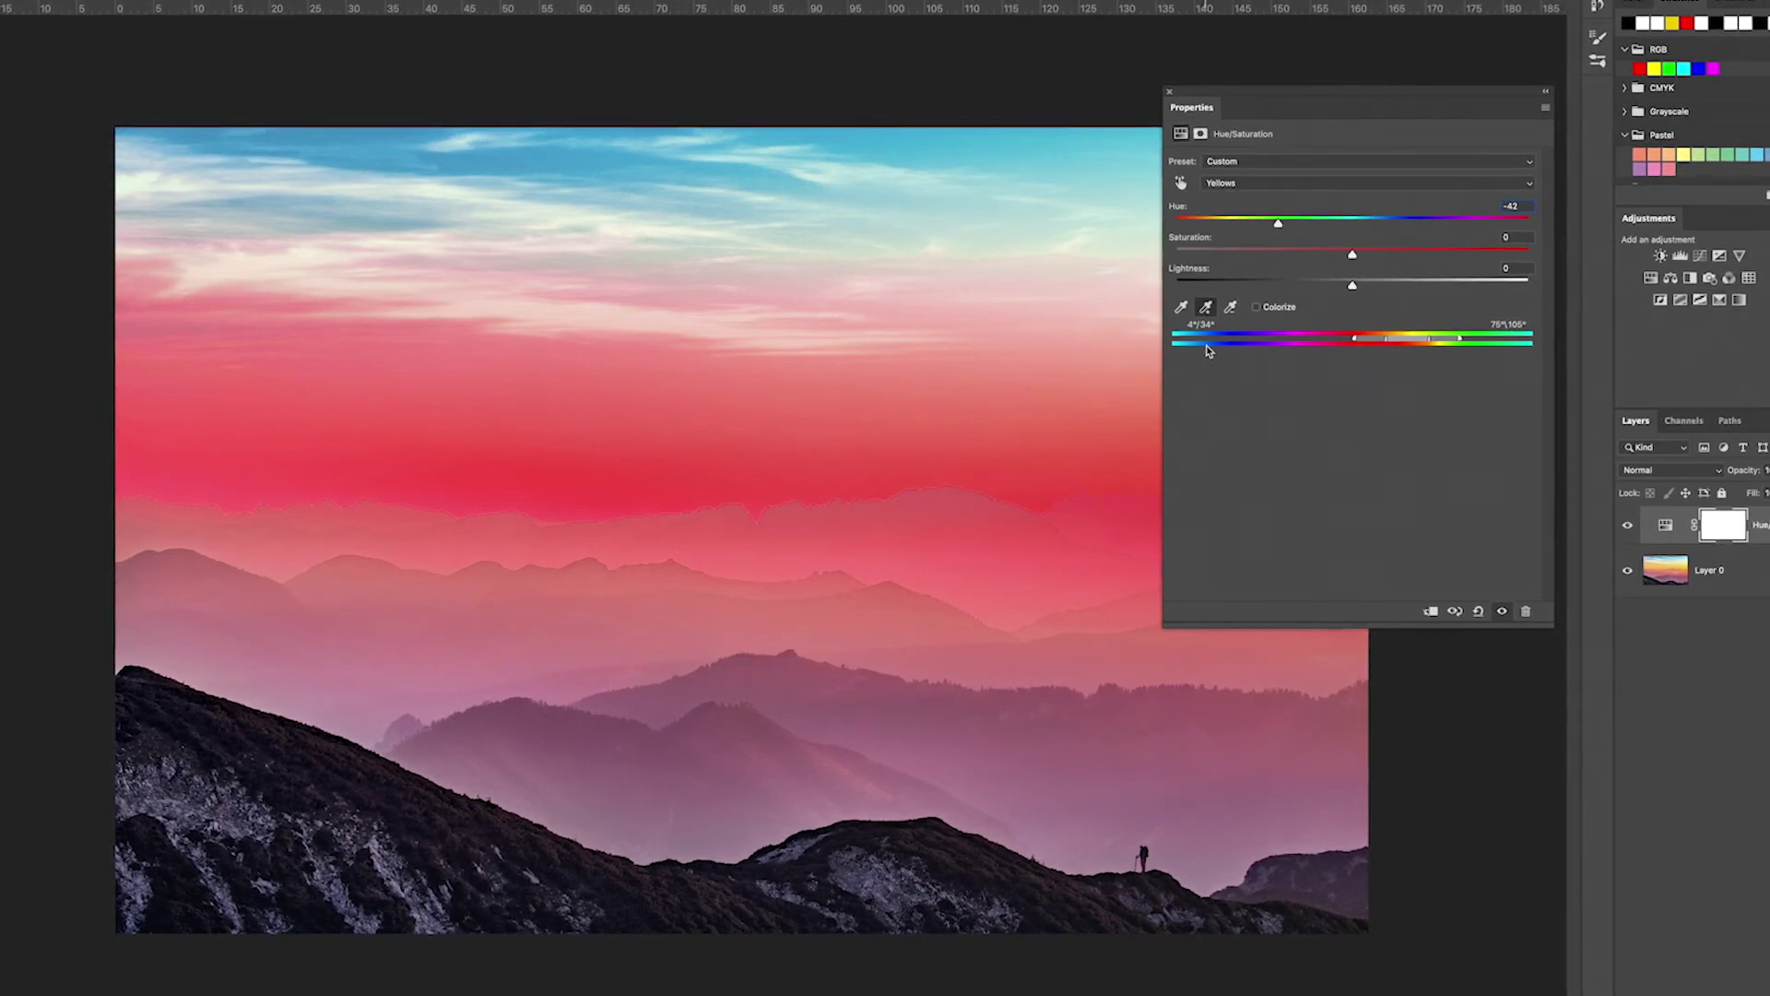
Target Magentas, add the mountain rocks to the sampled range, and set Hue to -23 for hot pink.
left_click(1265, 184)
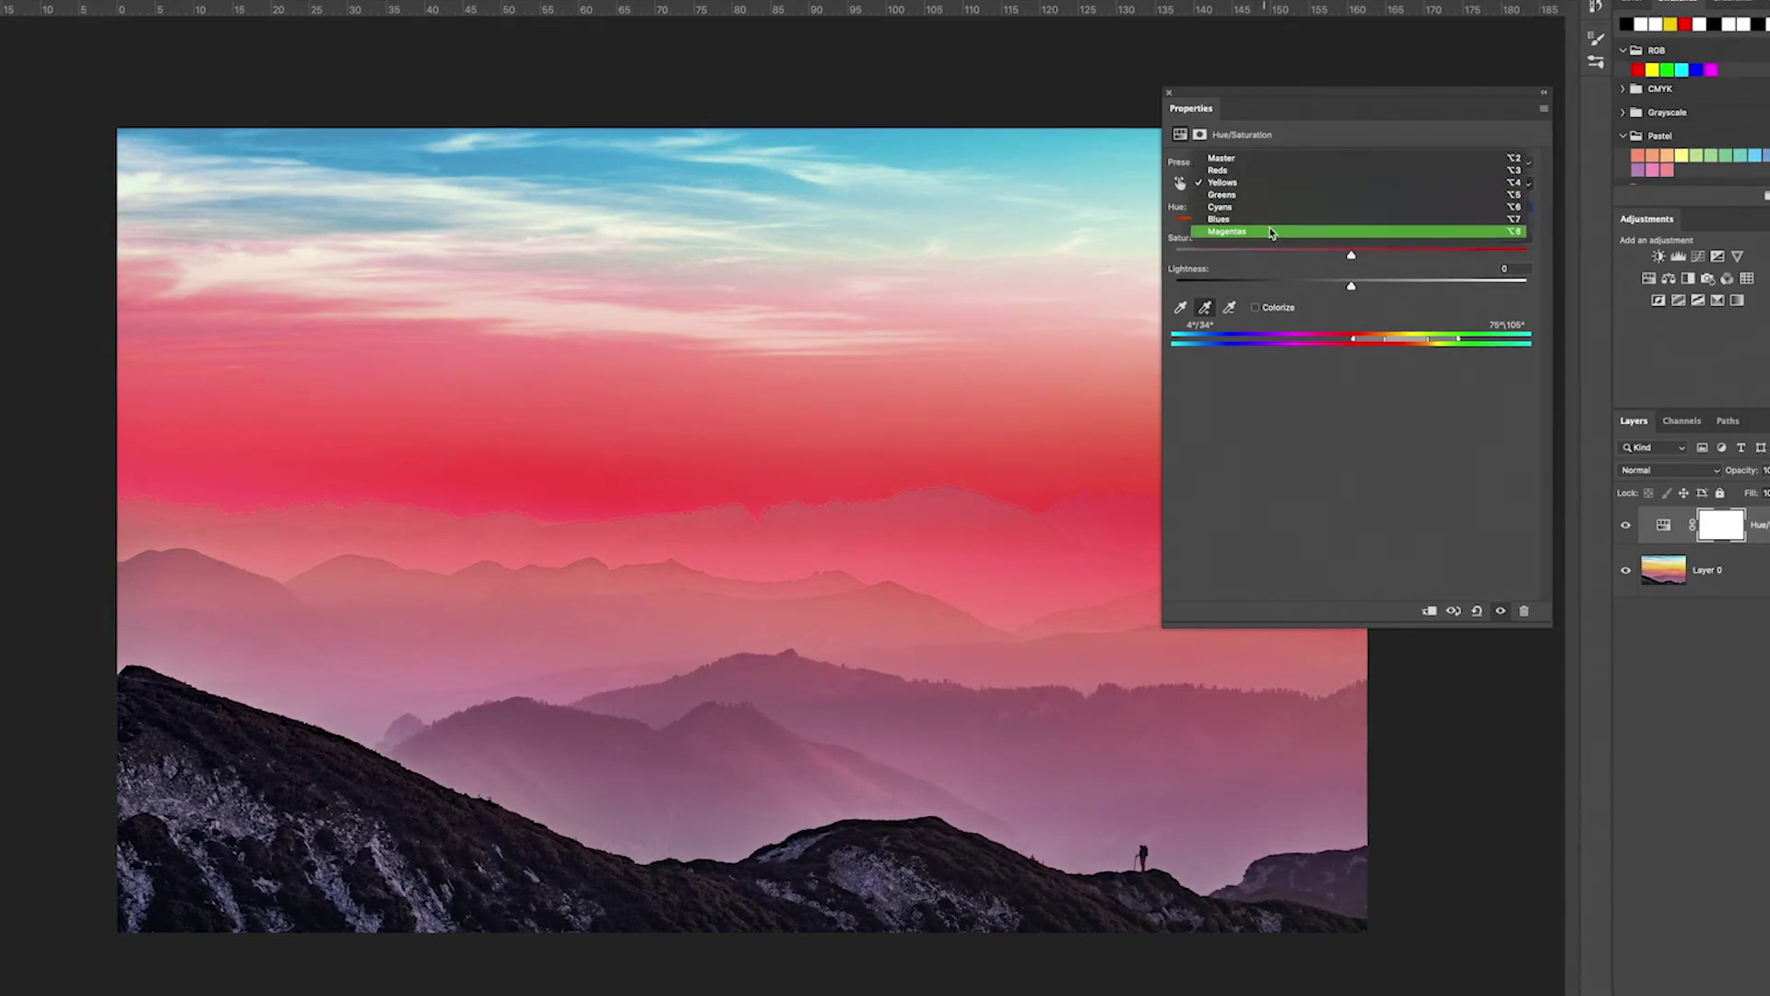
left_click(1232, 171)
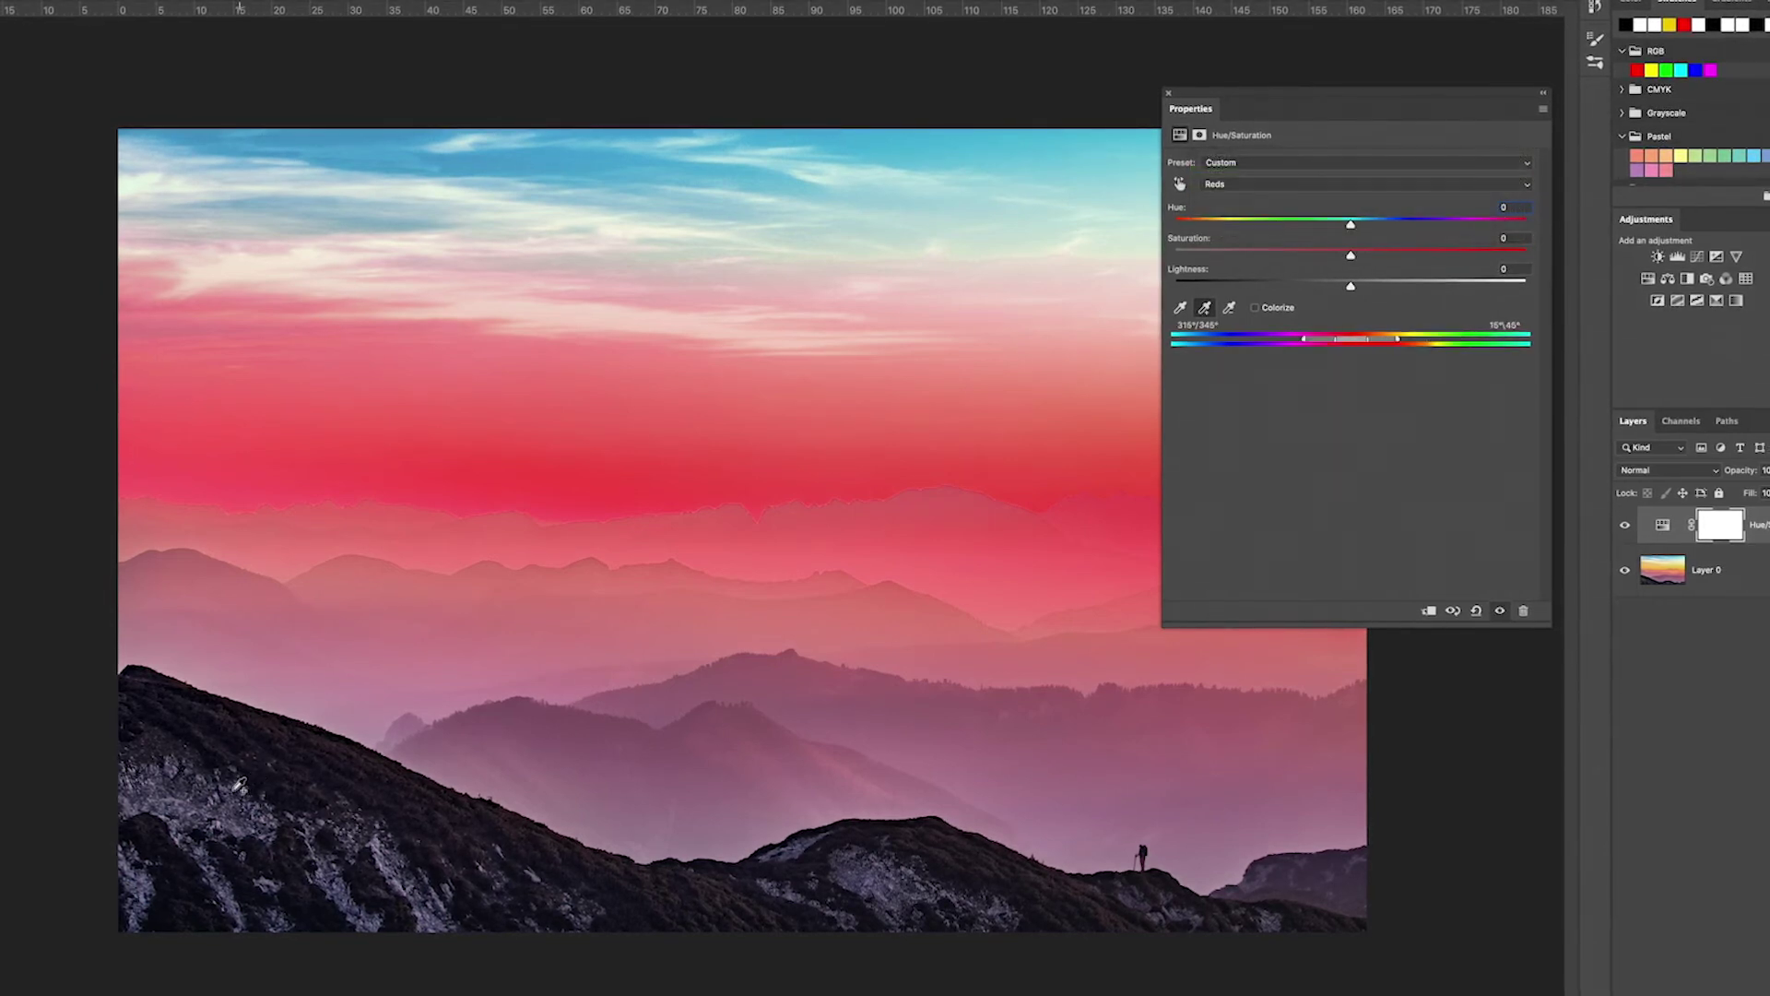
left_click(175, 752)
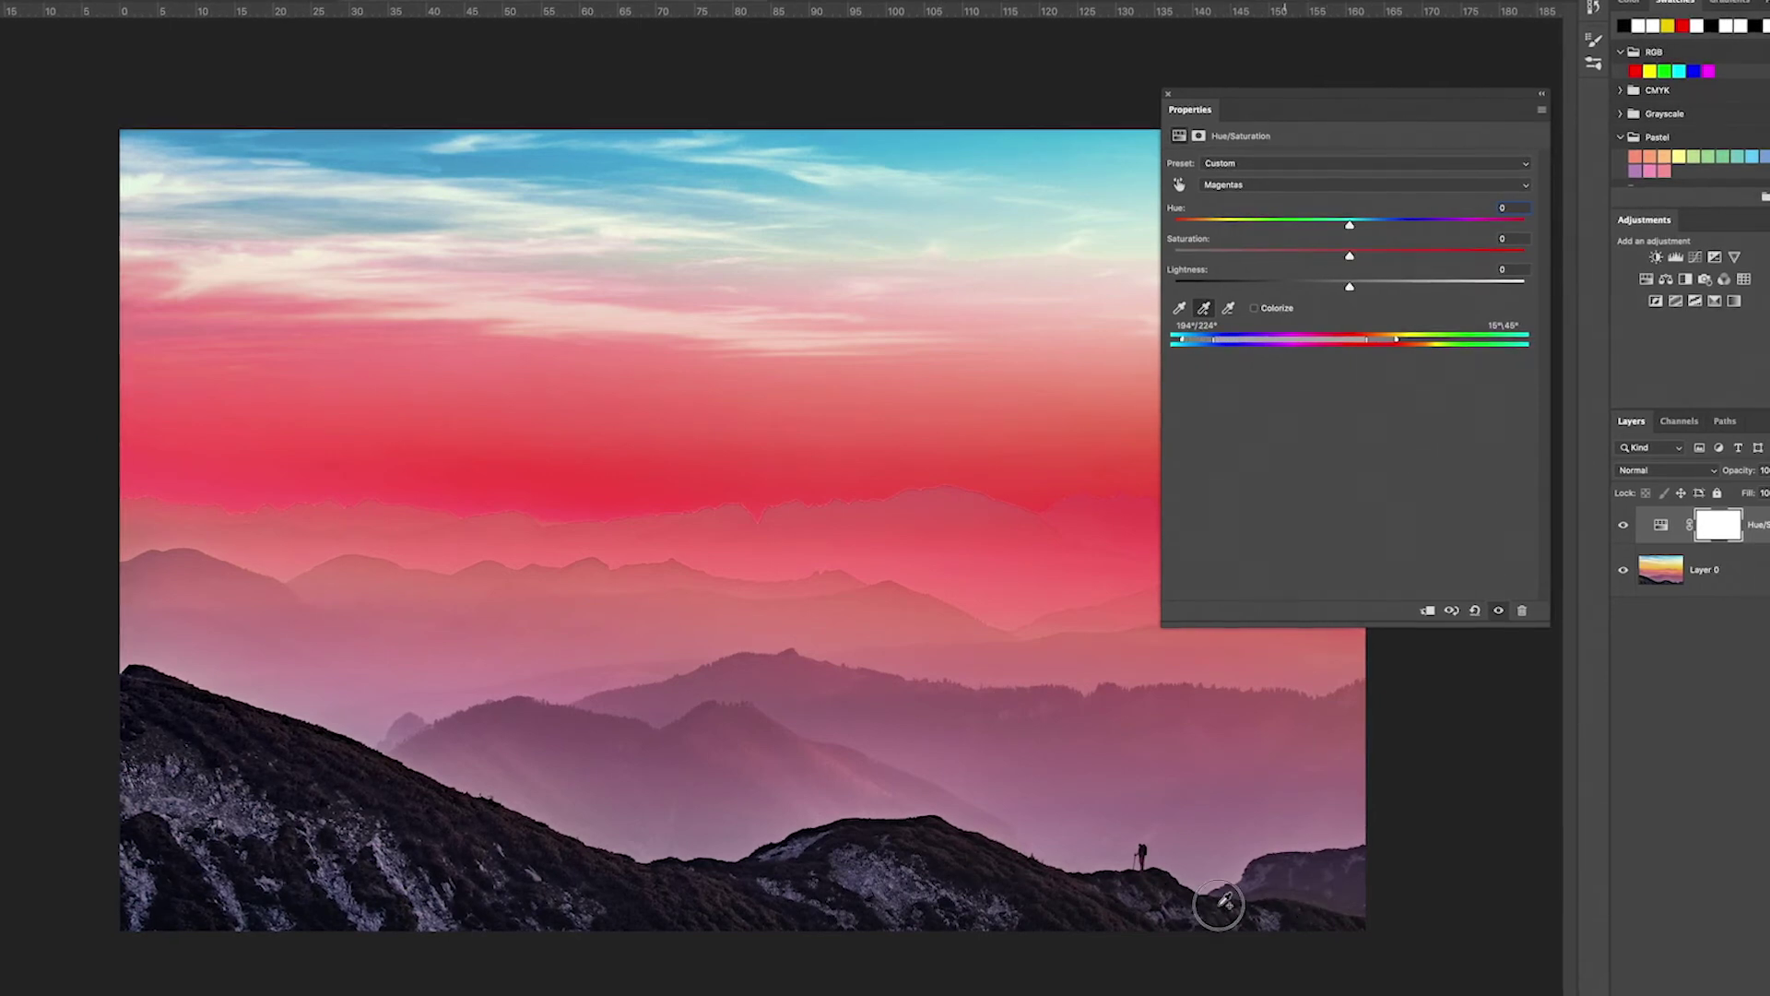
left_click_drag(1217, 902, 169, 859)
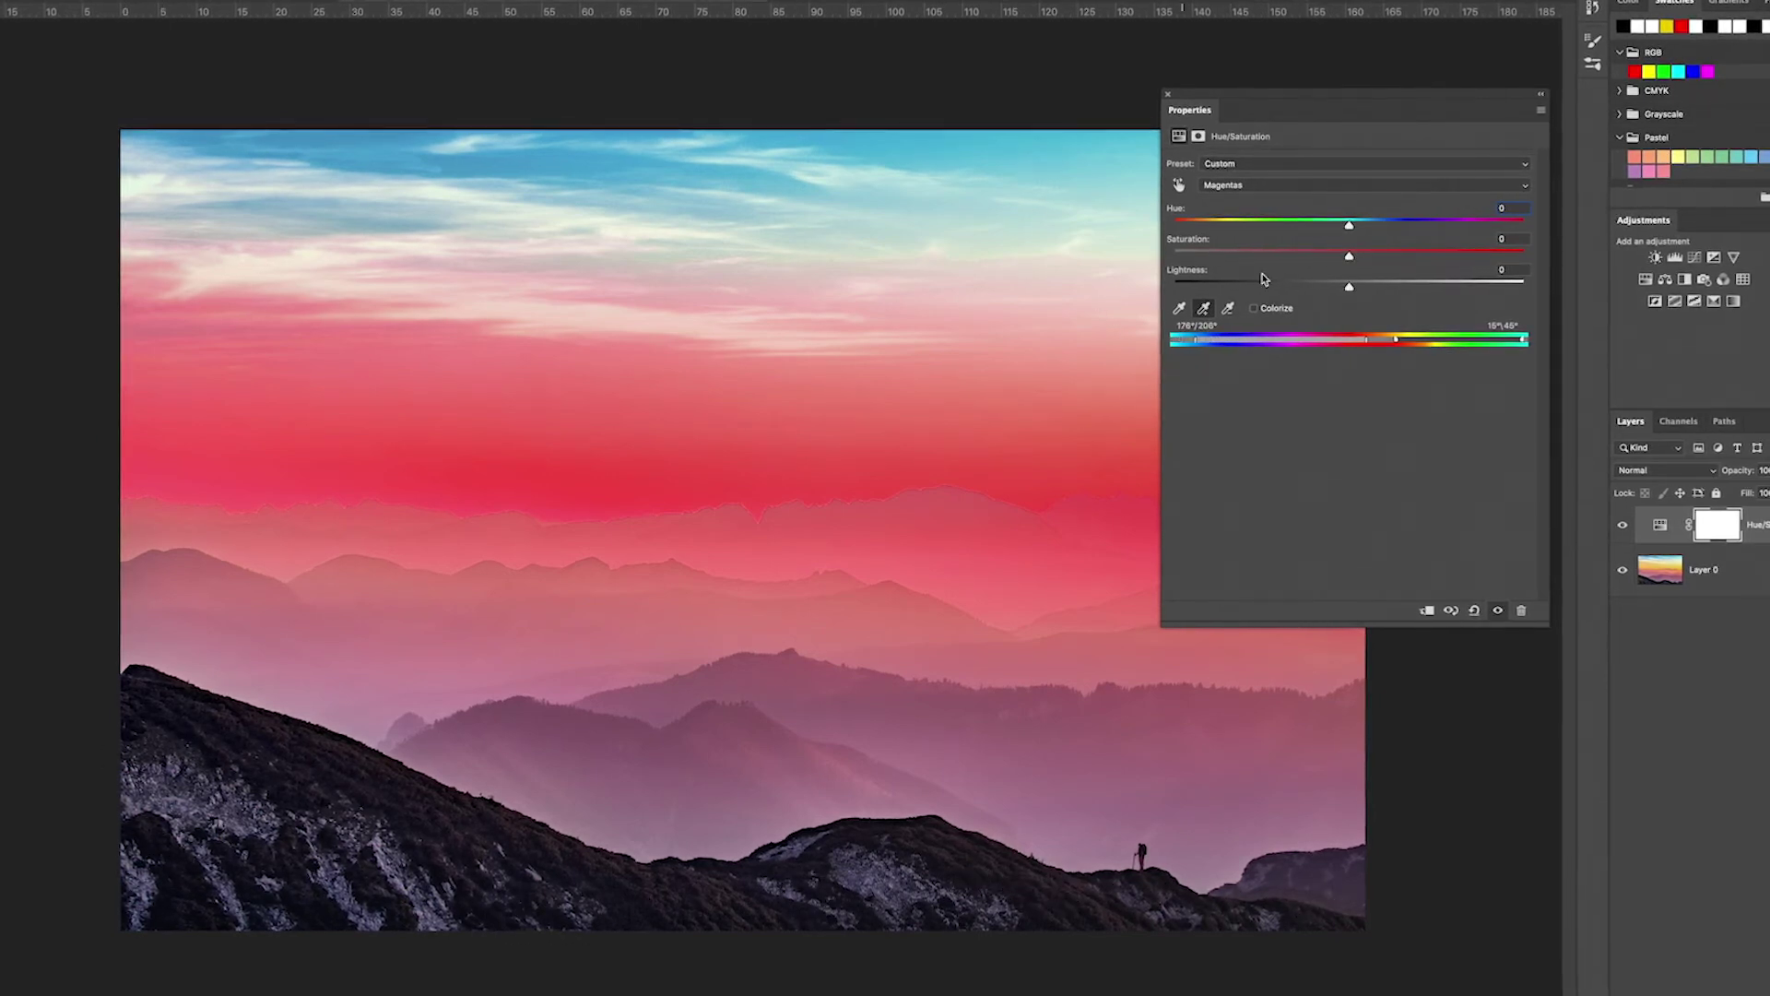
left_click_drag(1348, 229, 1204, 225)
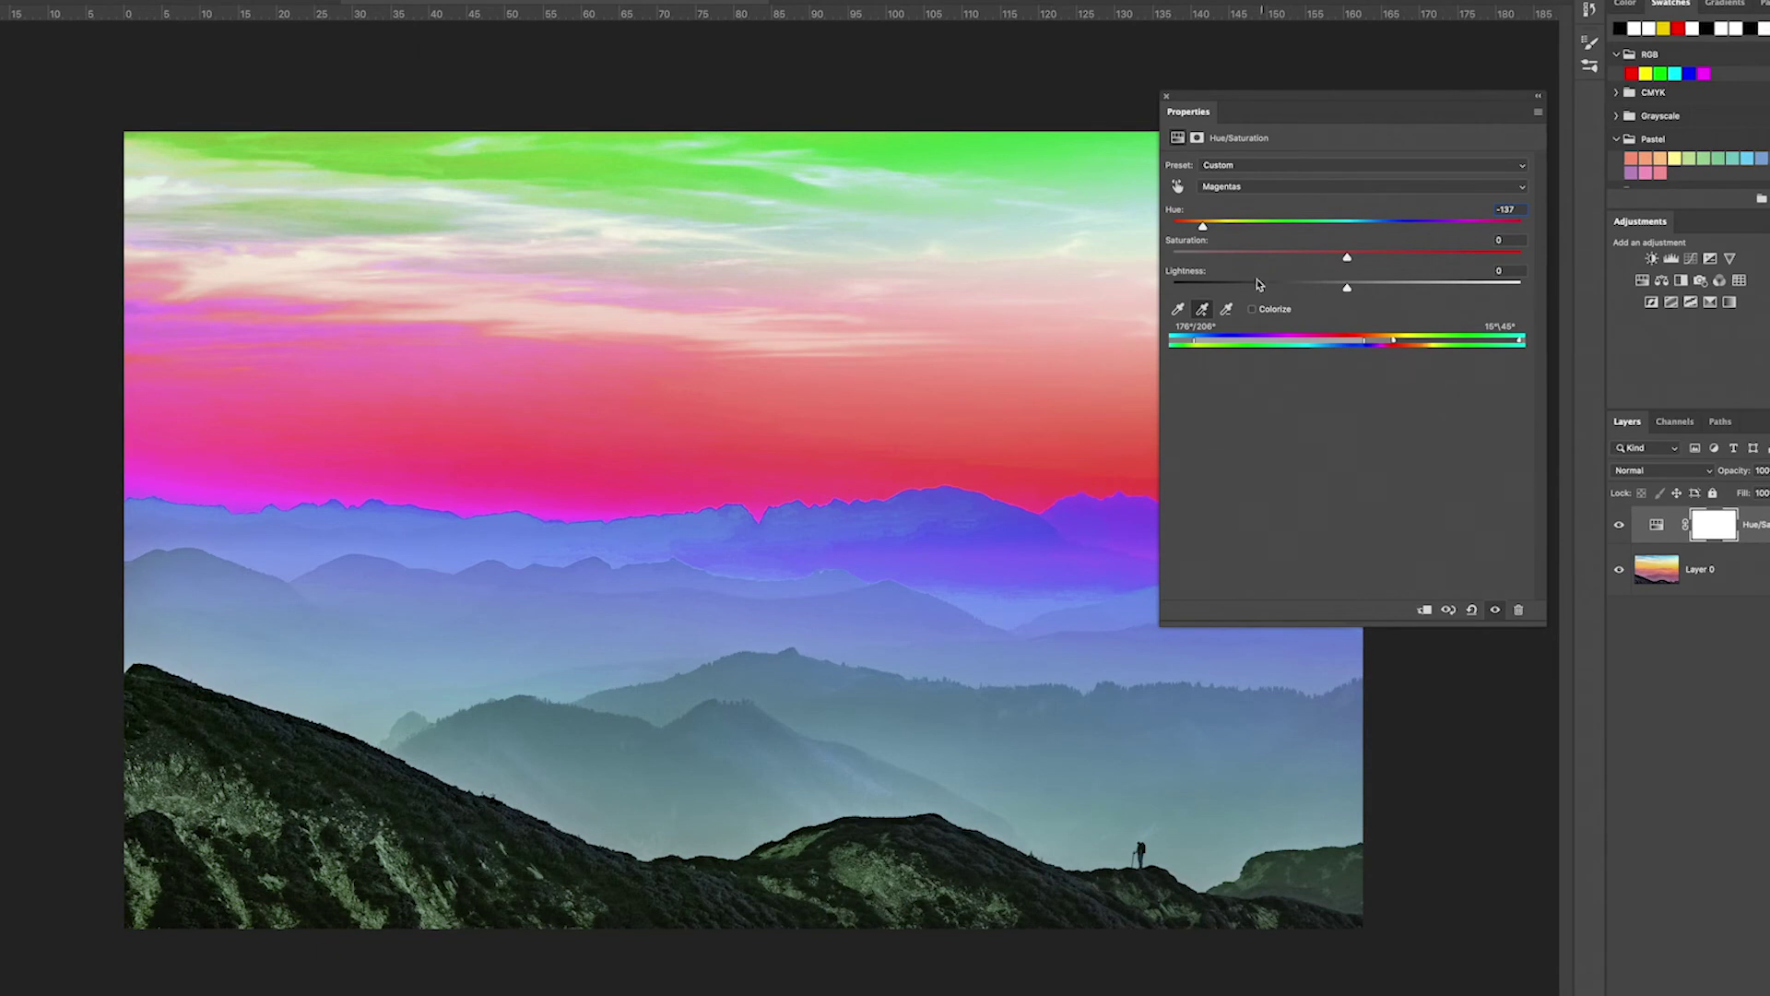
left_click_drag(1202, 225, 1309, 243)
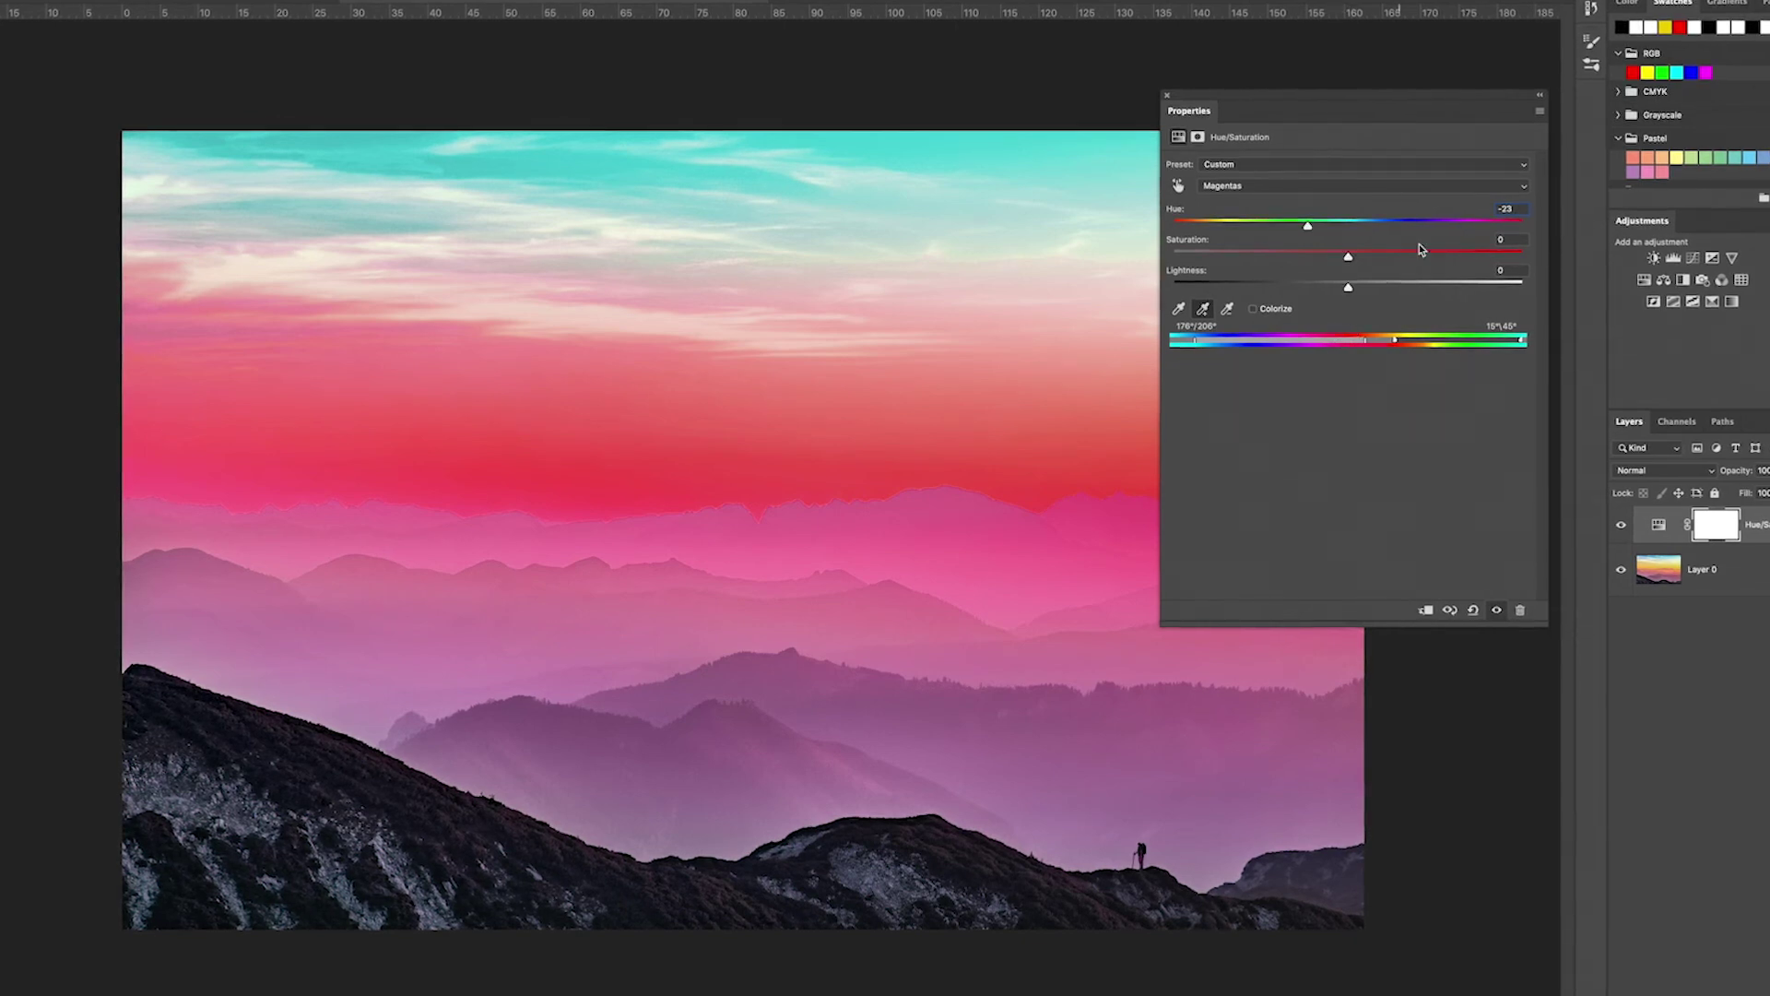
Set the Magentas range to Hue -70, Saturation about +98 and Lightness -33.
left_click(1484, 225)
left_click_drag(1485, 225, 1425, 261)
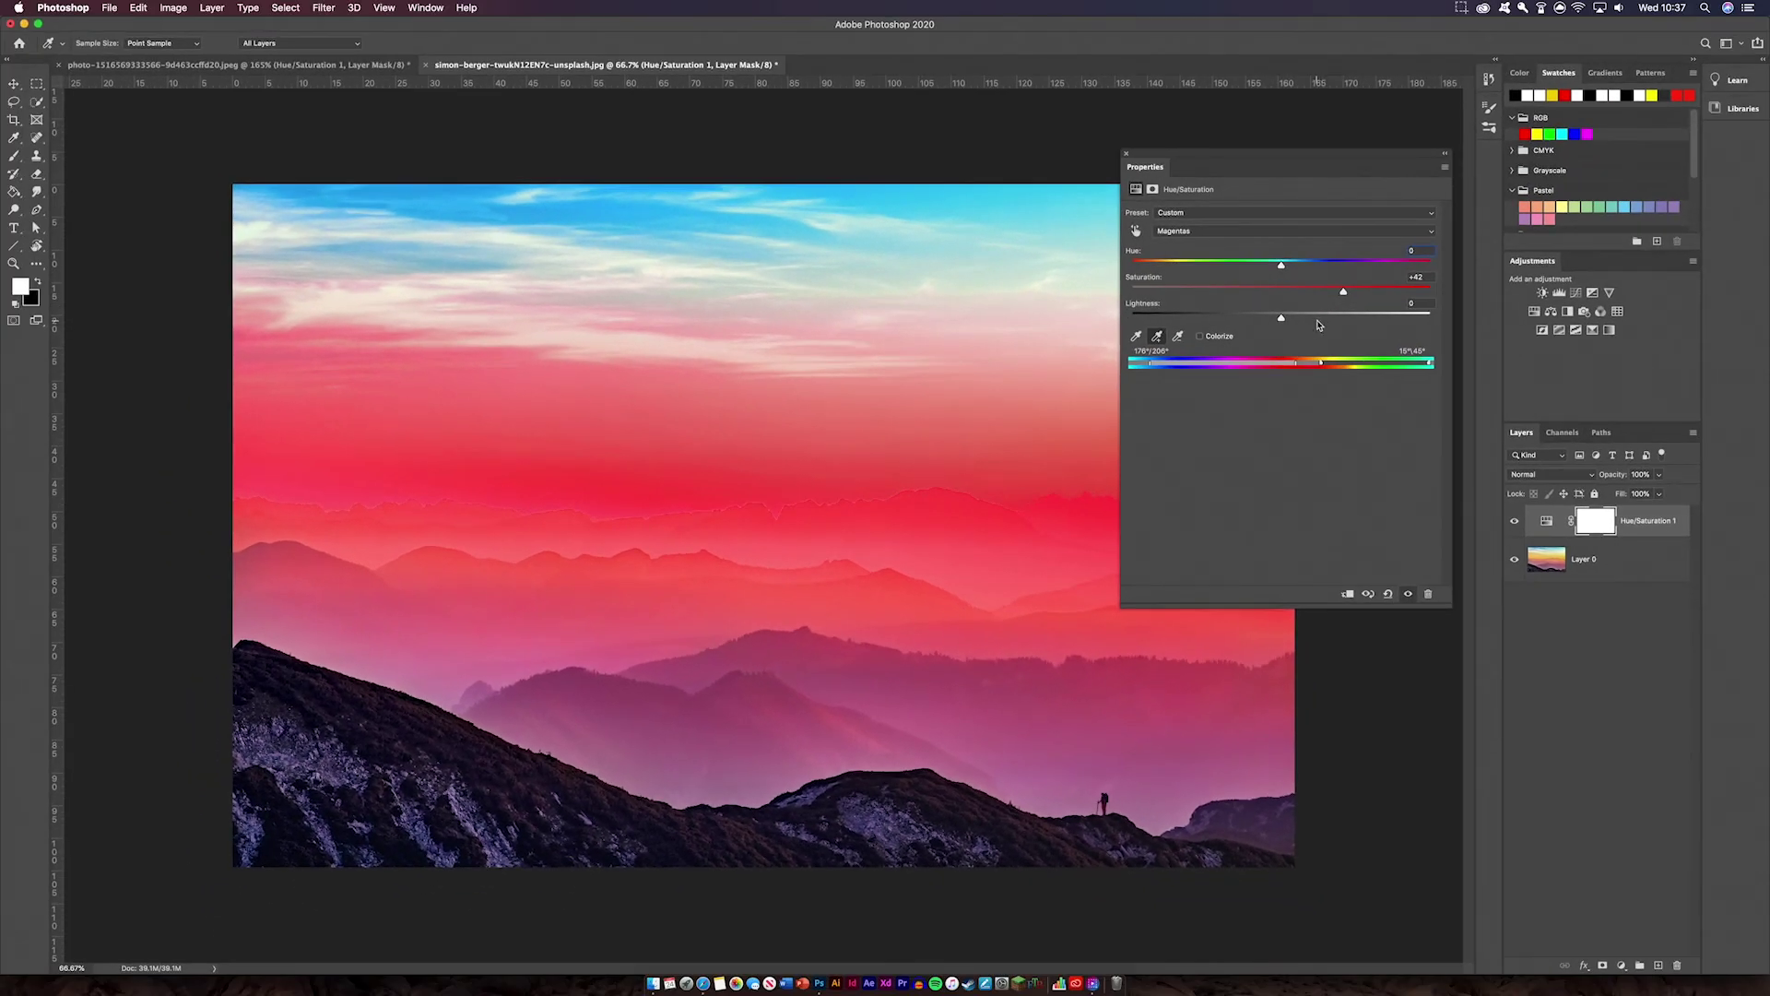
left_click_drag(1282, 266, 1200, 267)
left_click_drag(1343, 292, 1238, 316)
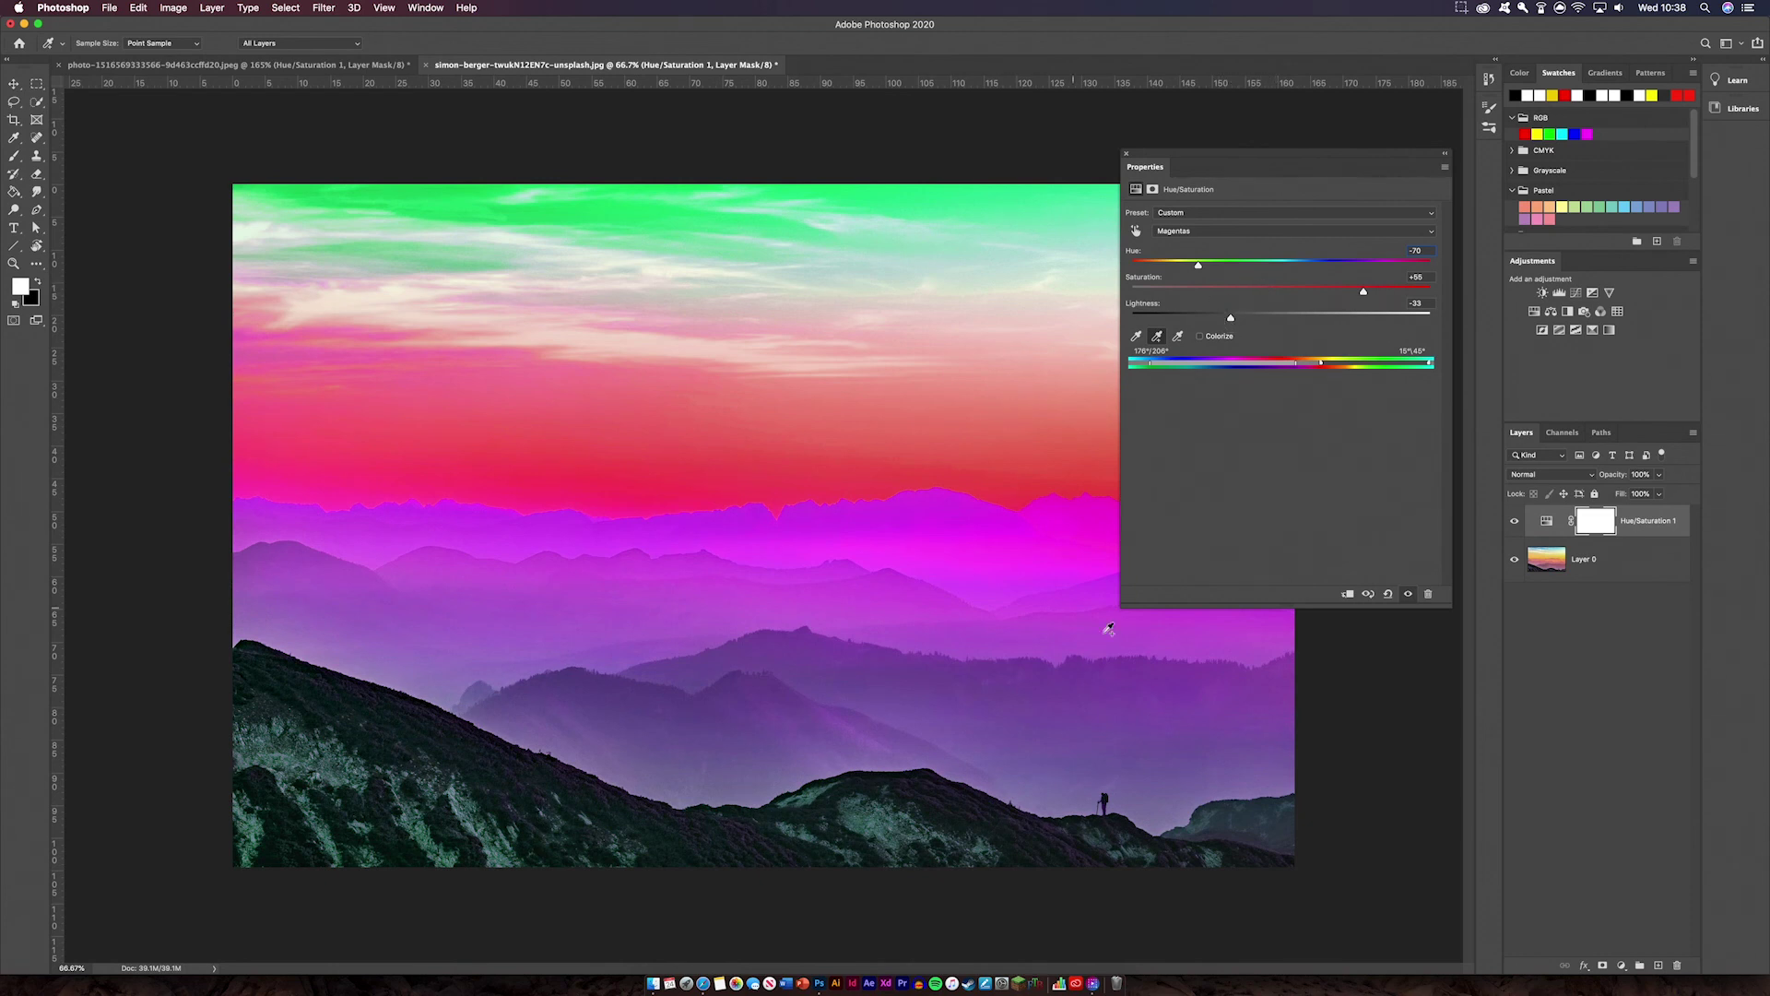
Reset the Master channel to Lightness -32, Hue -12, Saturation +43, then close Properties.
key("alt+2")
key("v")
left_click(1387, 596)
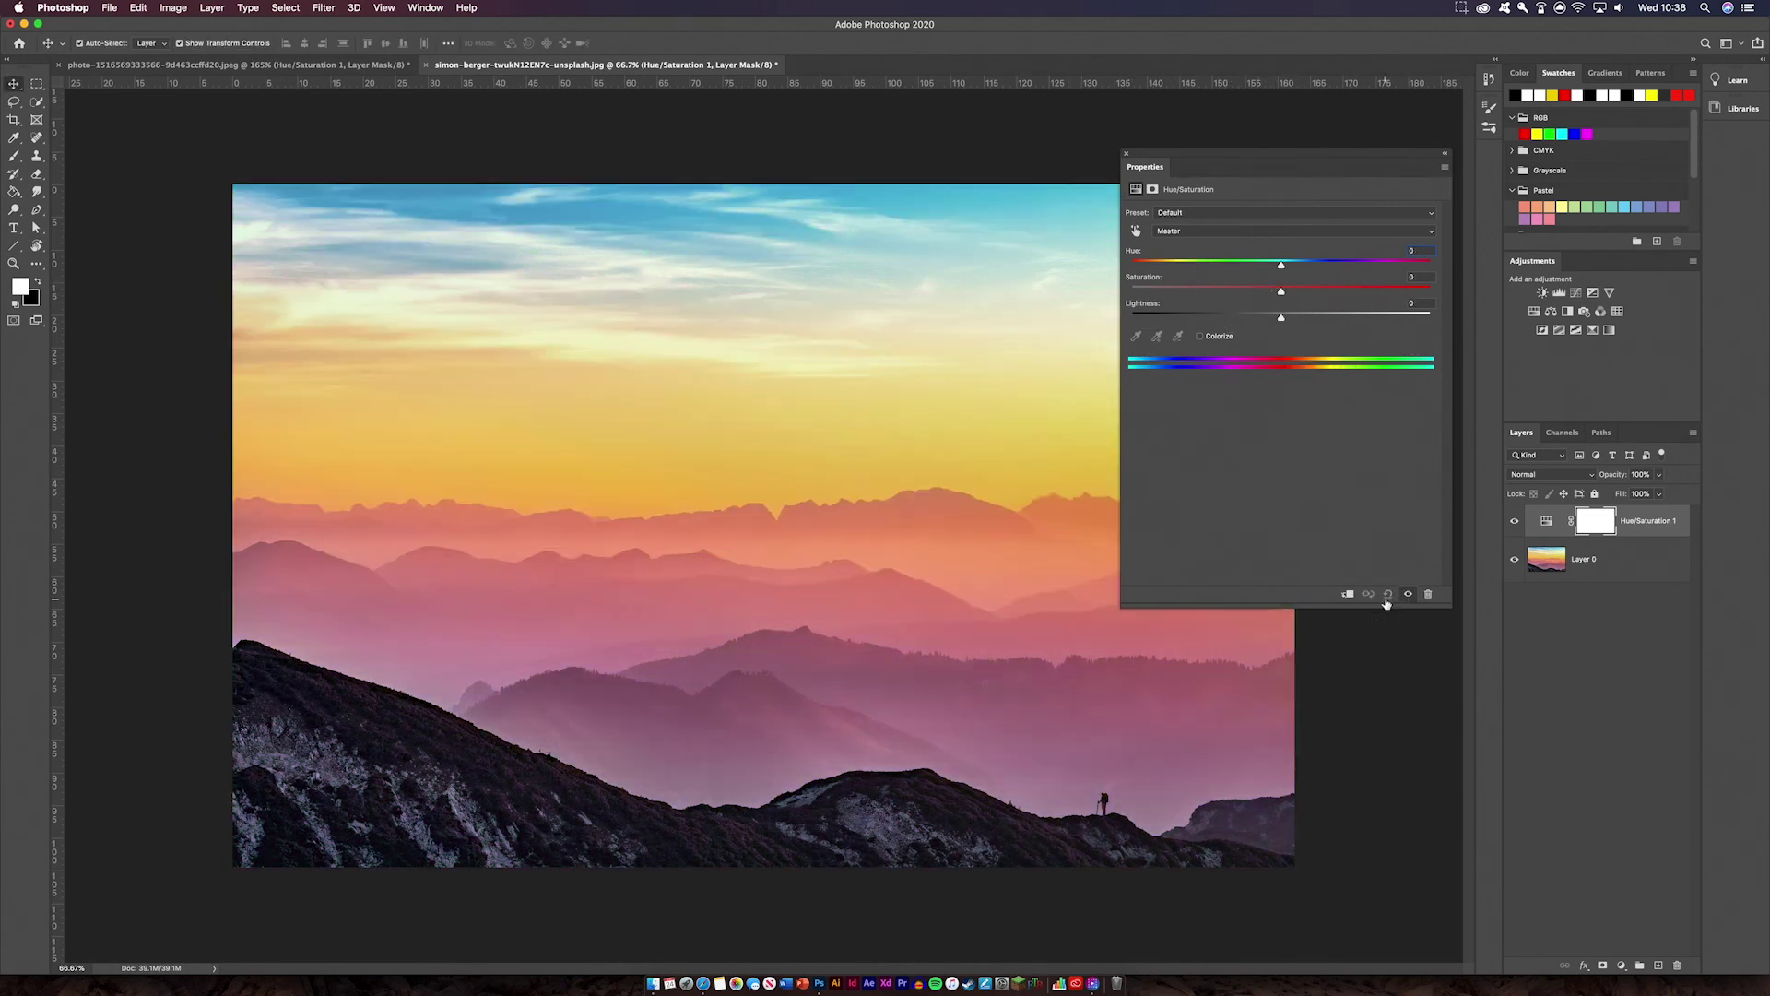
left_click_drag(1285, 318, 1366, 292)
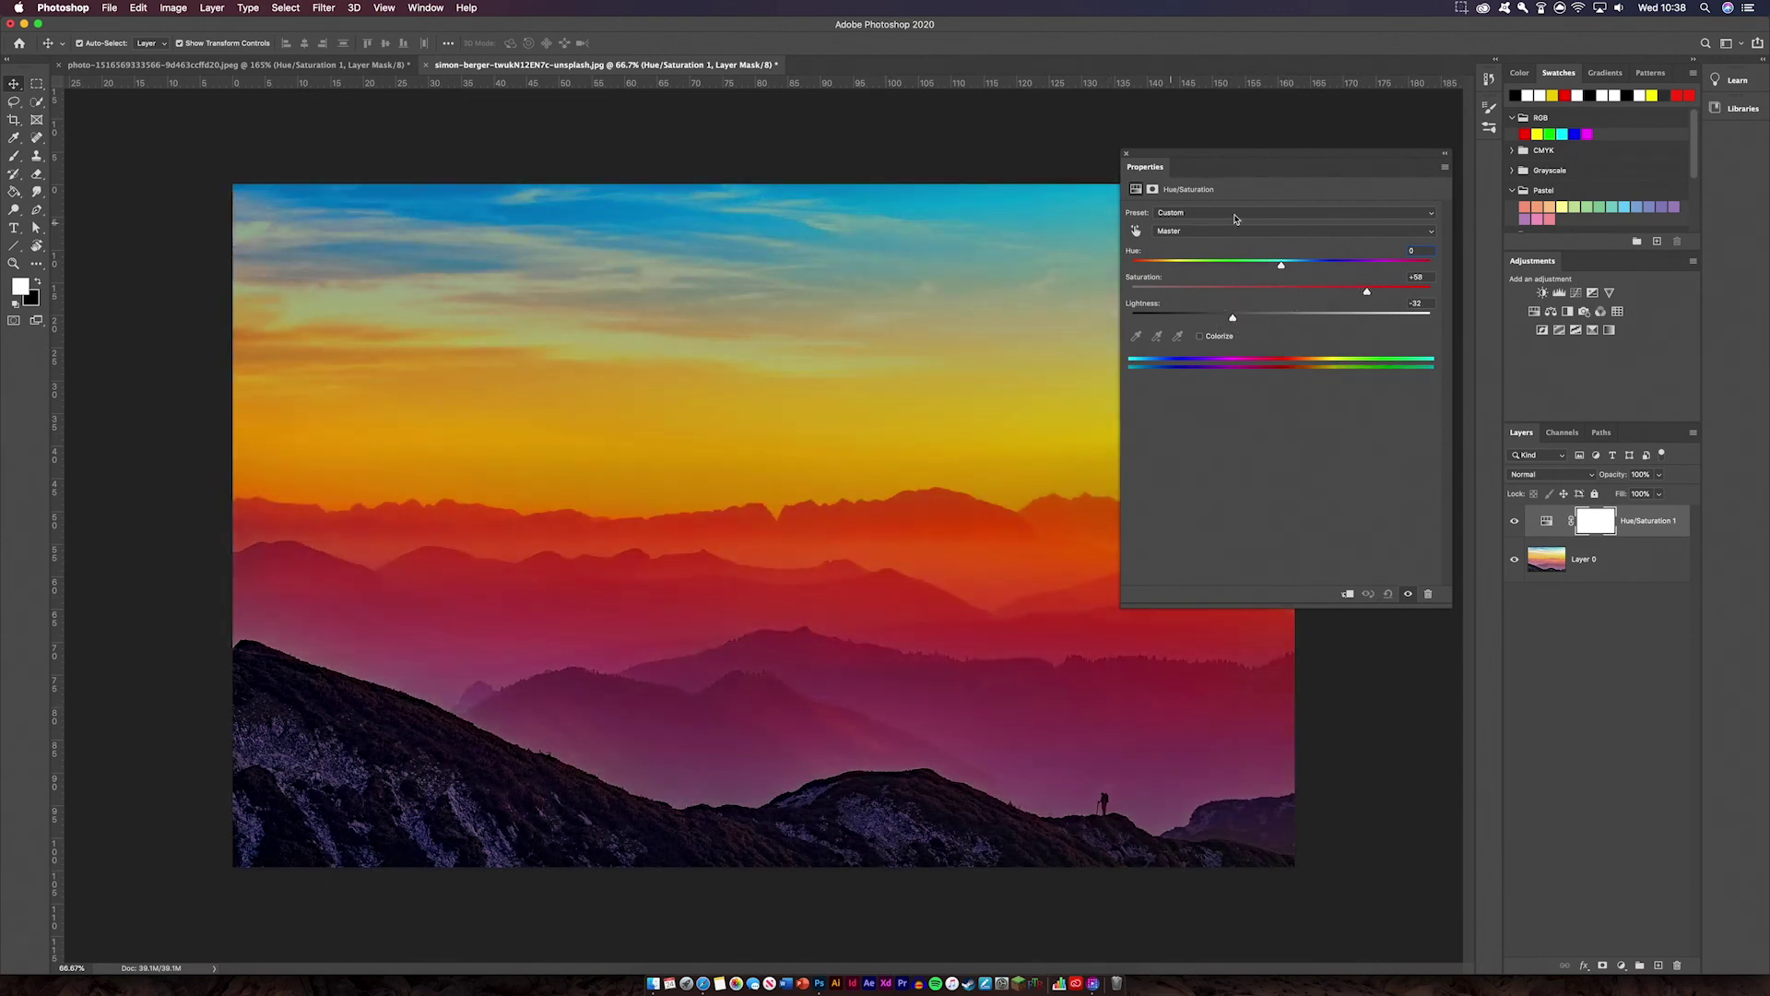
left_click_drag(1281, 261, 1263, 263)
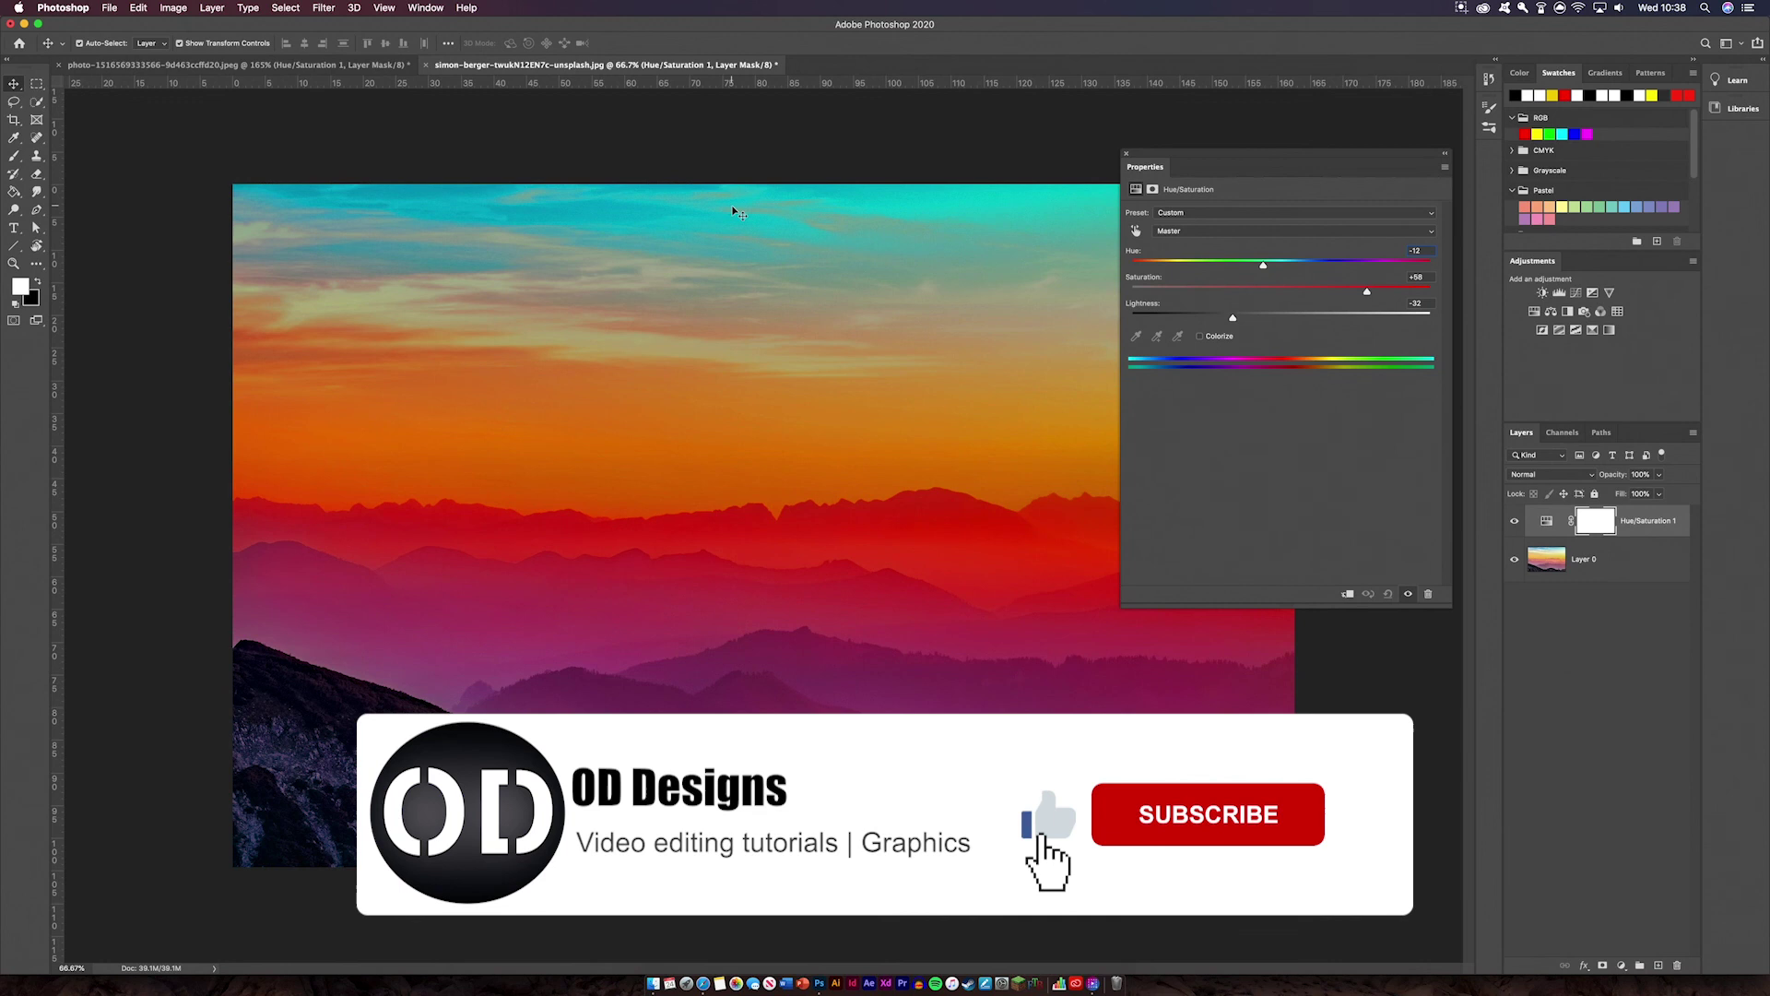
left_click_drag(1366, 291, 1346, 293)
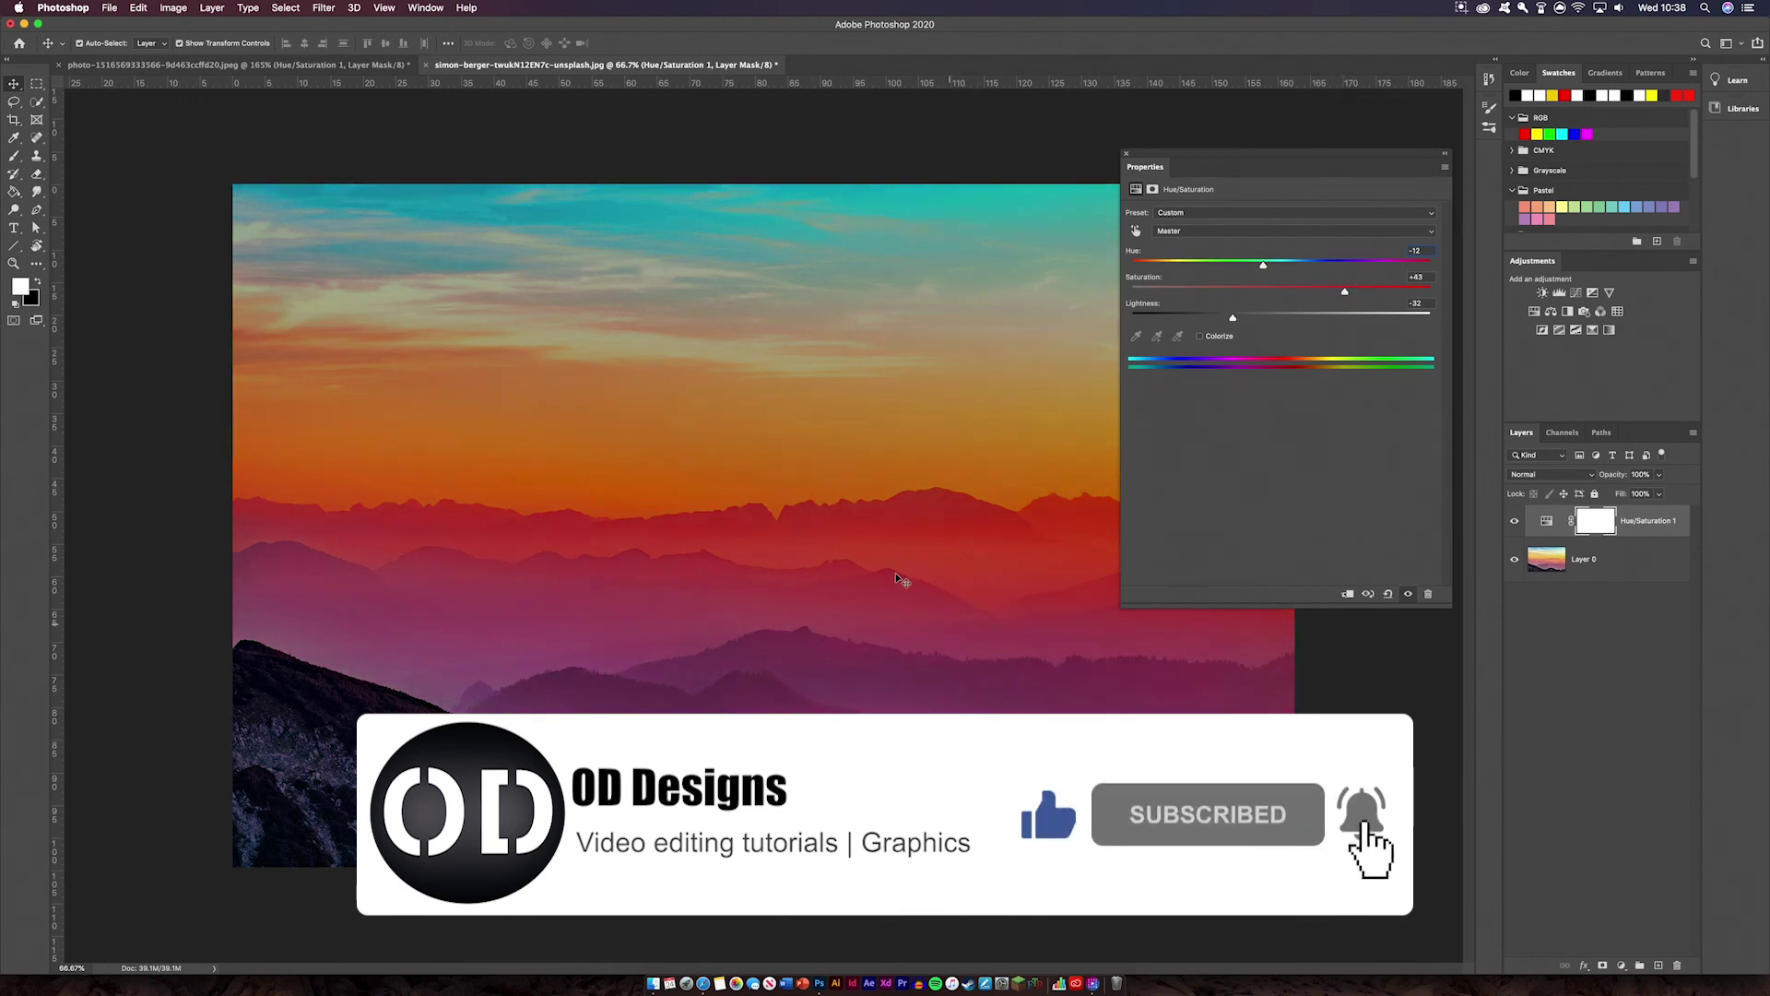
left_click(1126, 153)
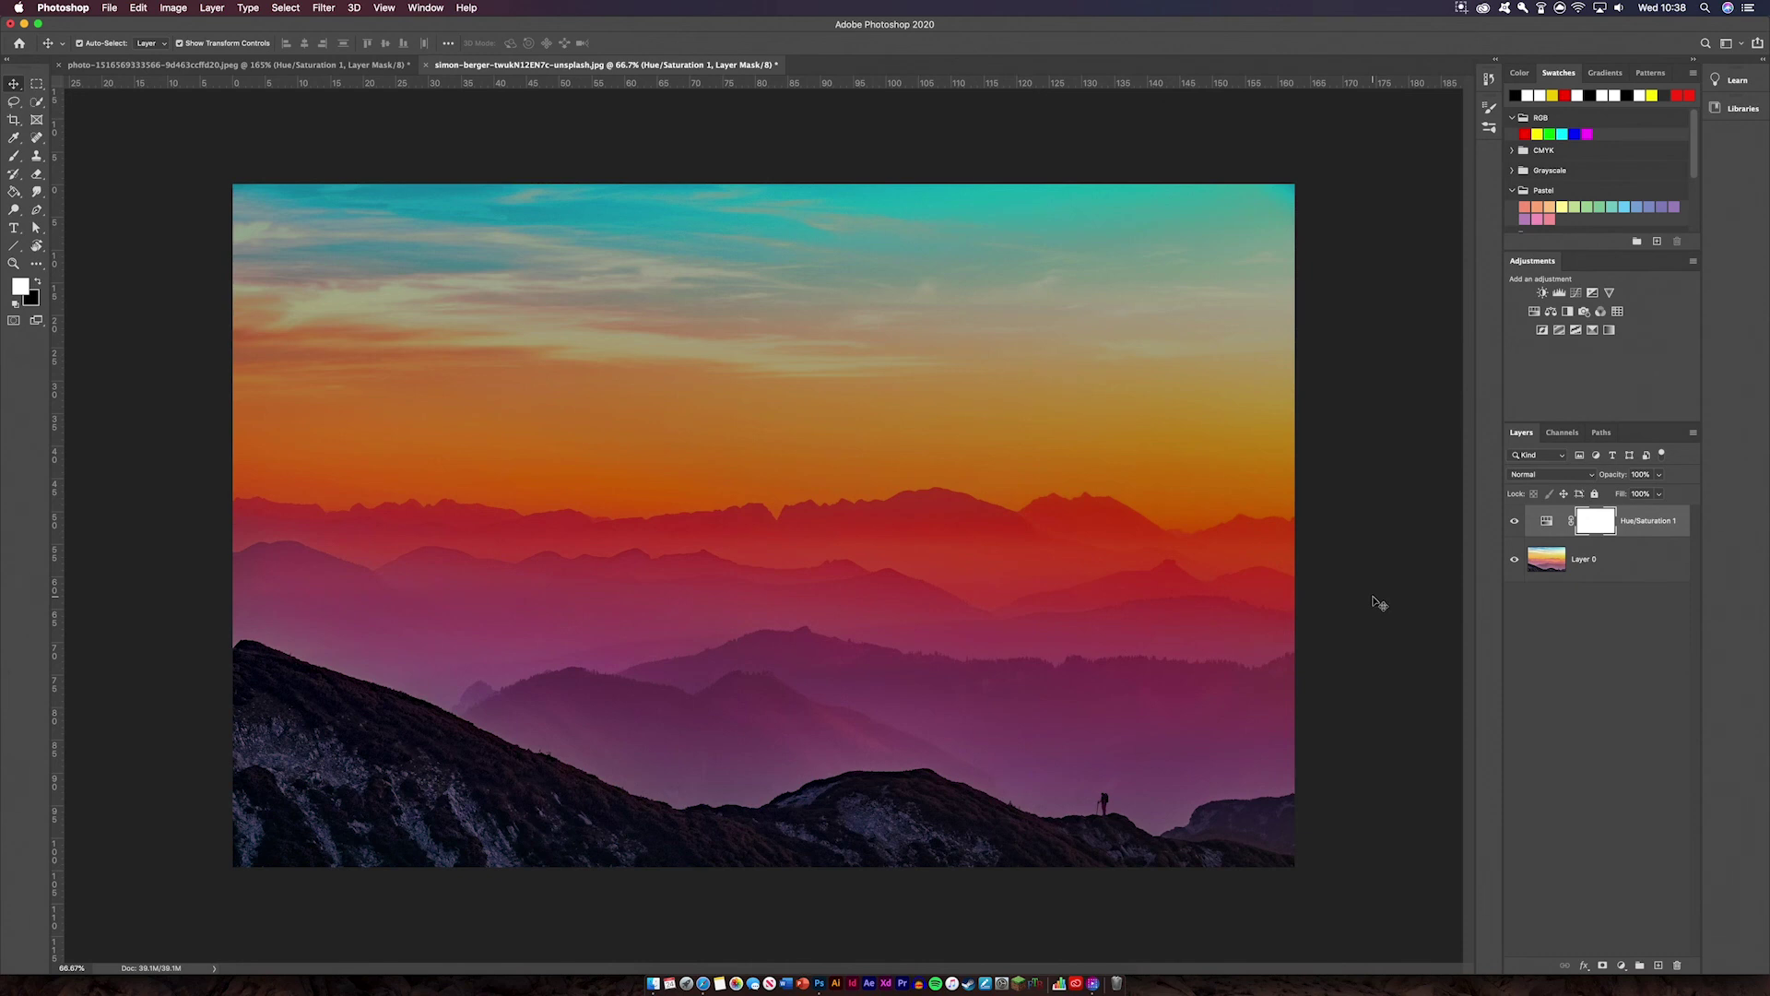
left_click(1461, 7)
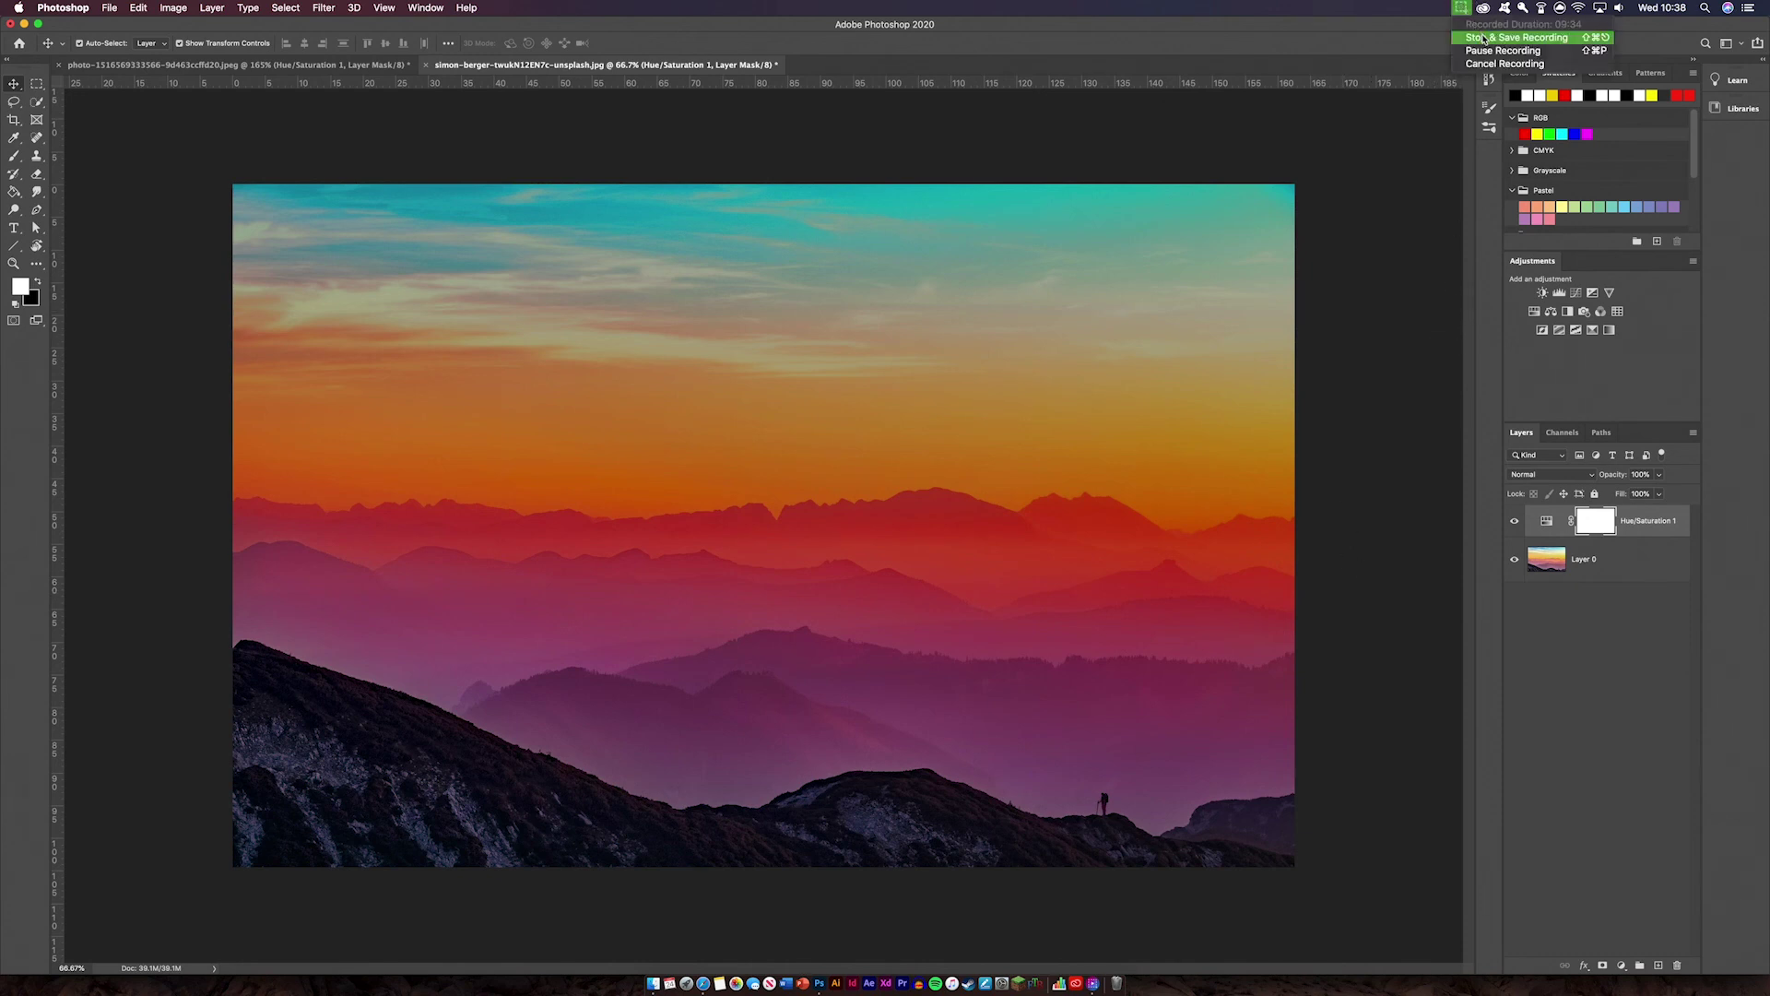